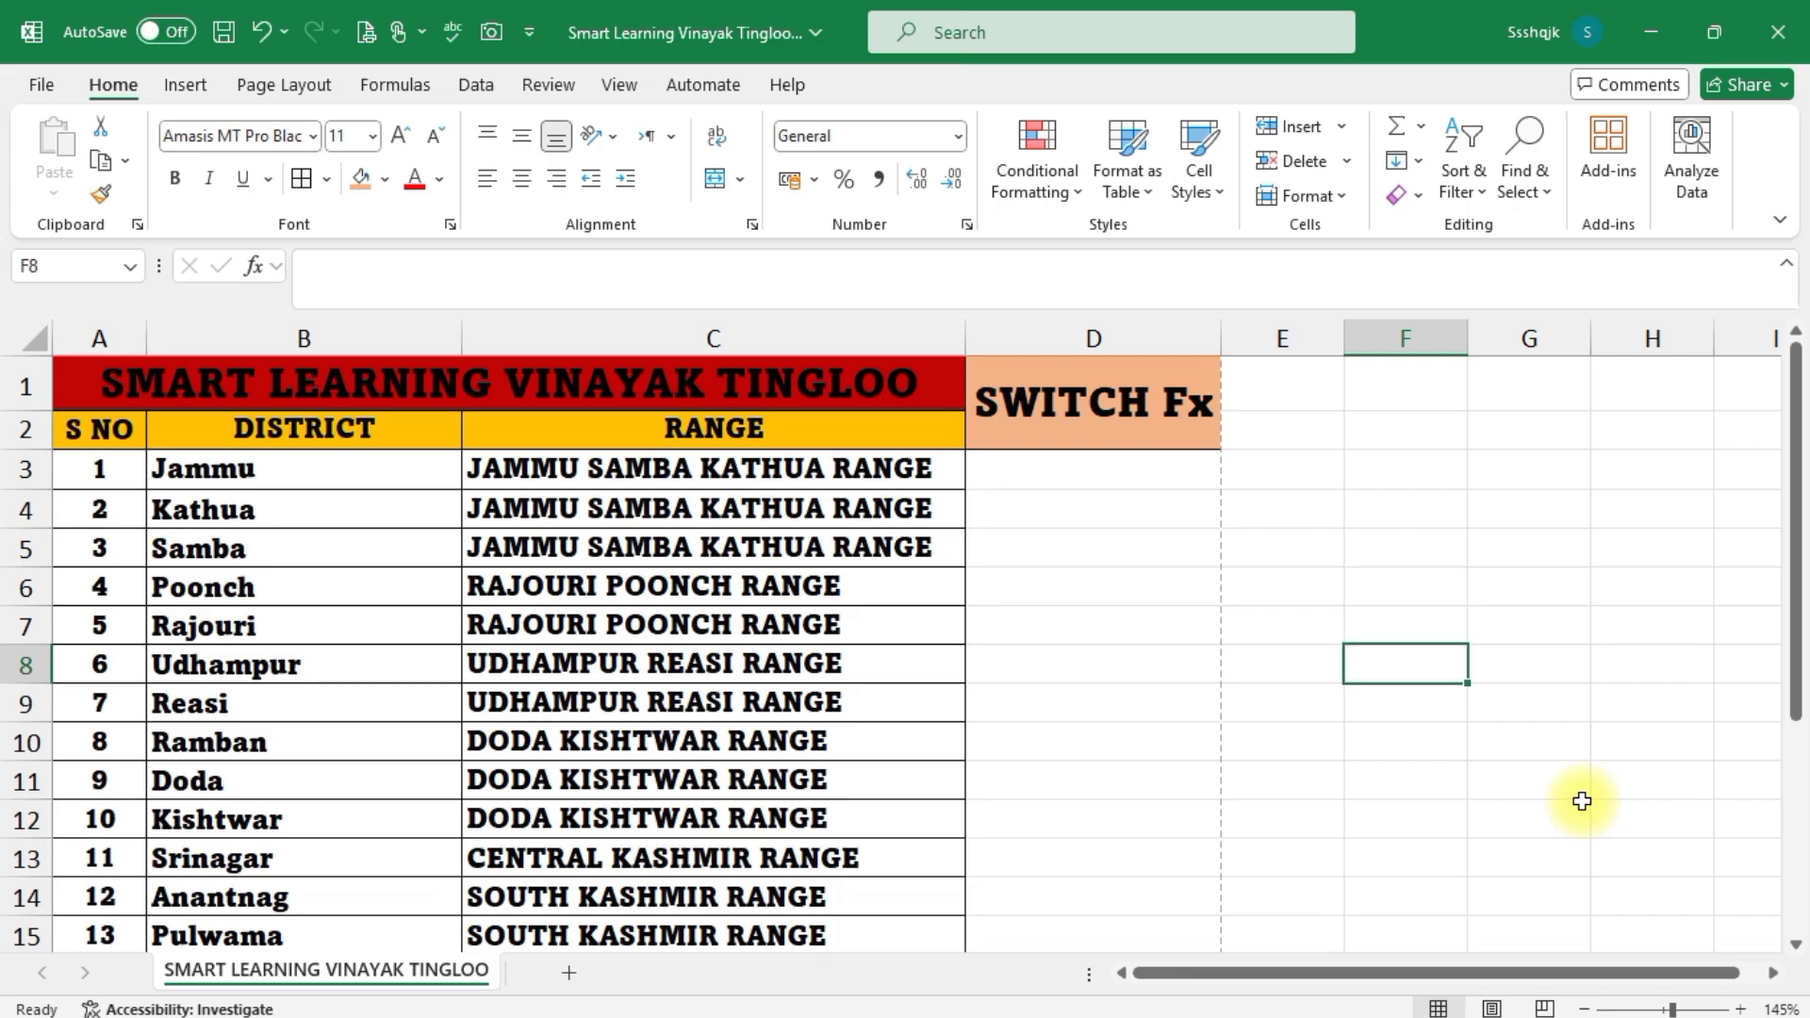
scroll(1582, 801, down, 4)
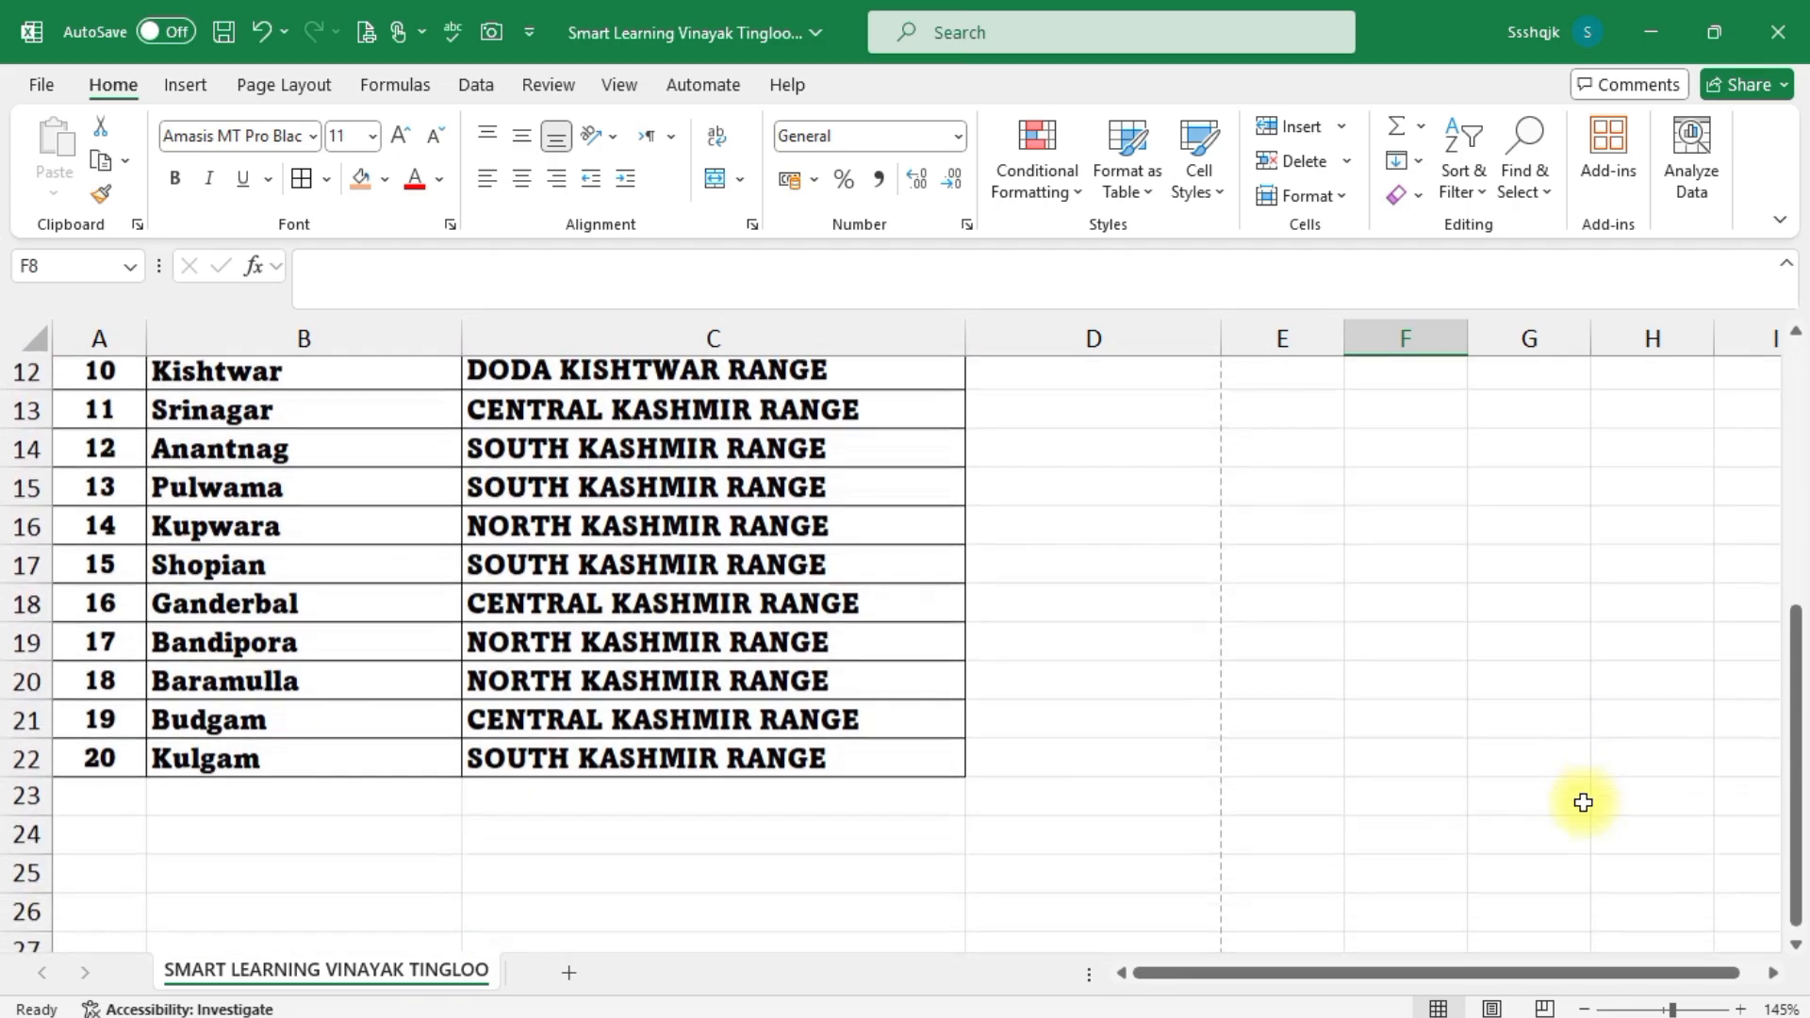
scroll(717, 793, up, 4)
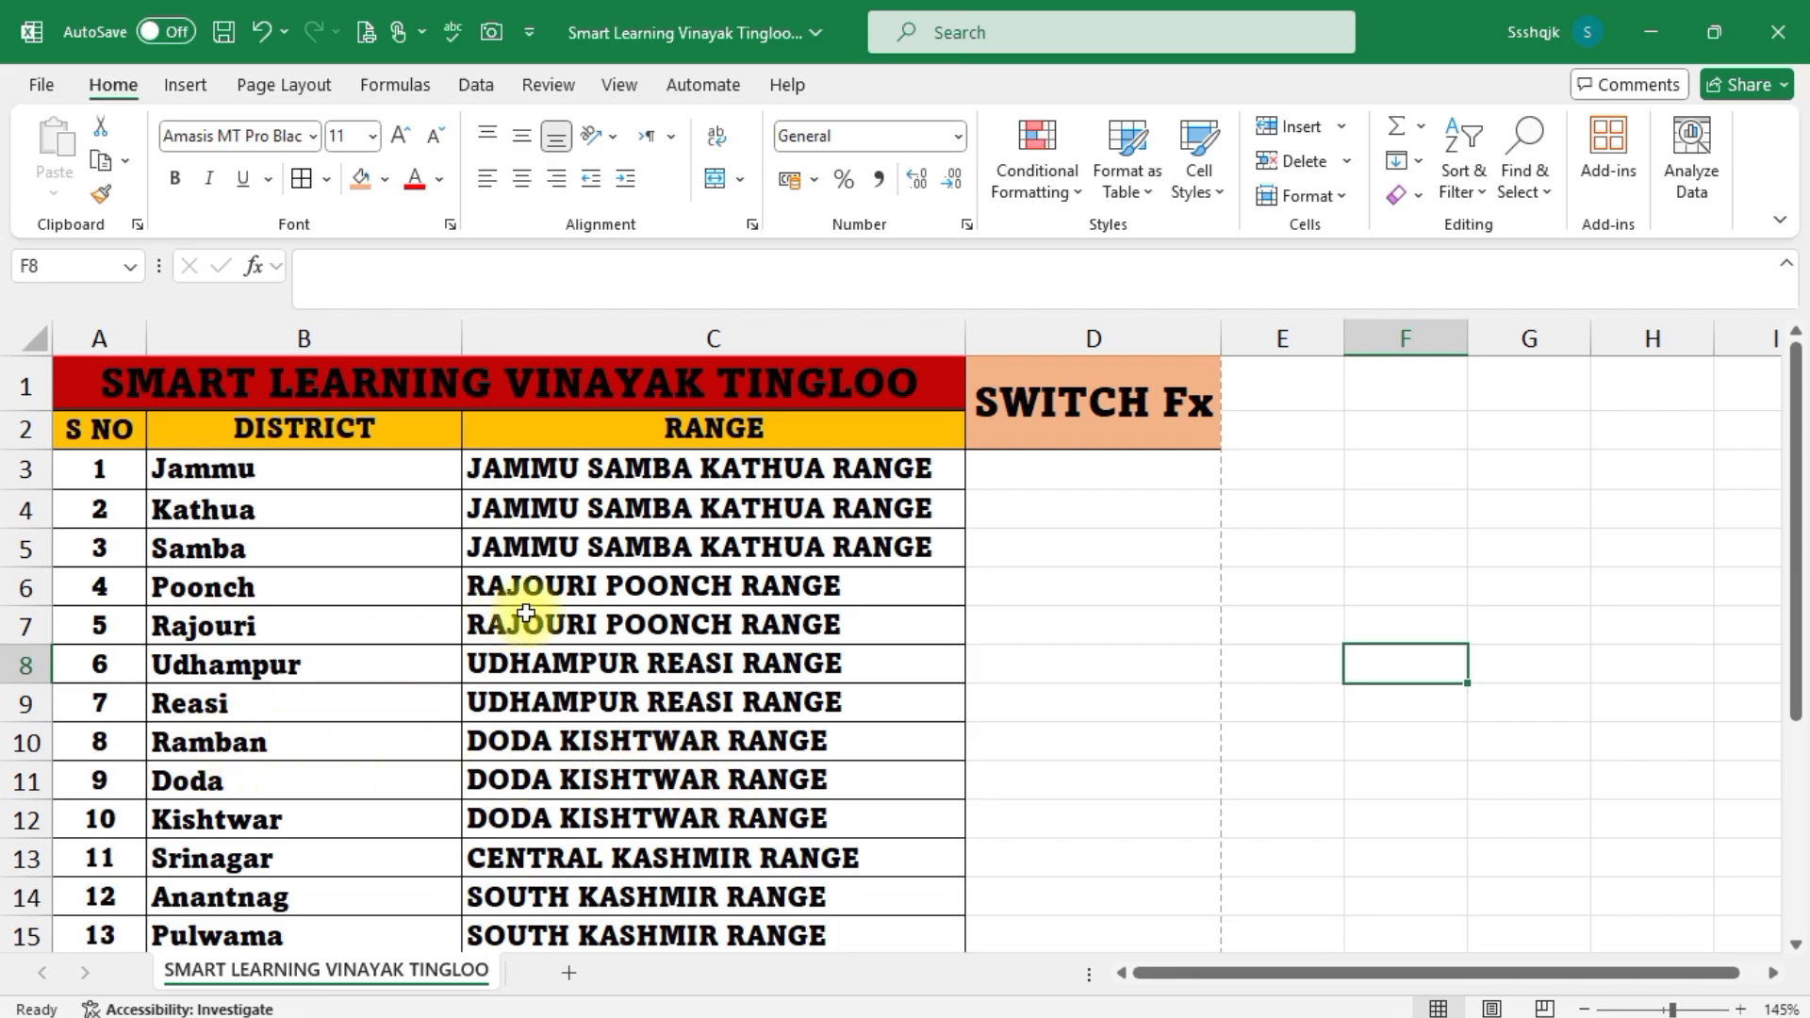
scroll(525, 614, down, 4)
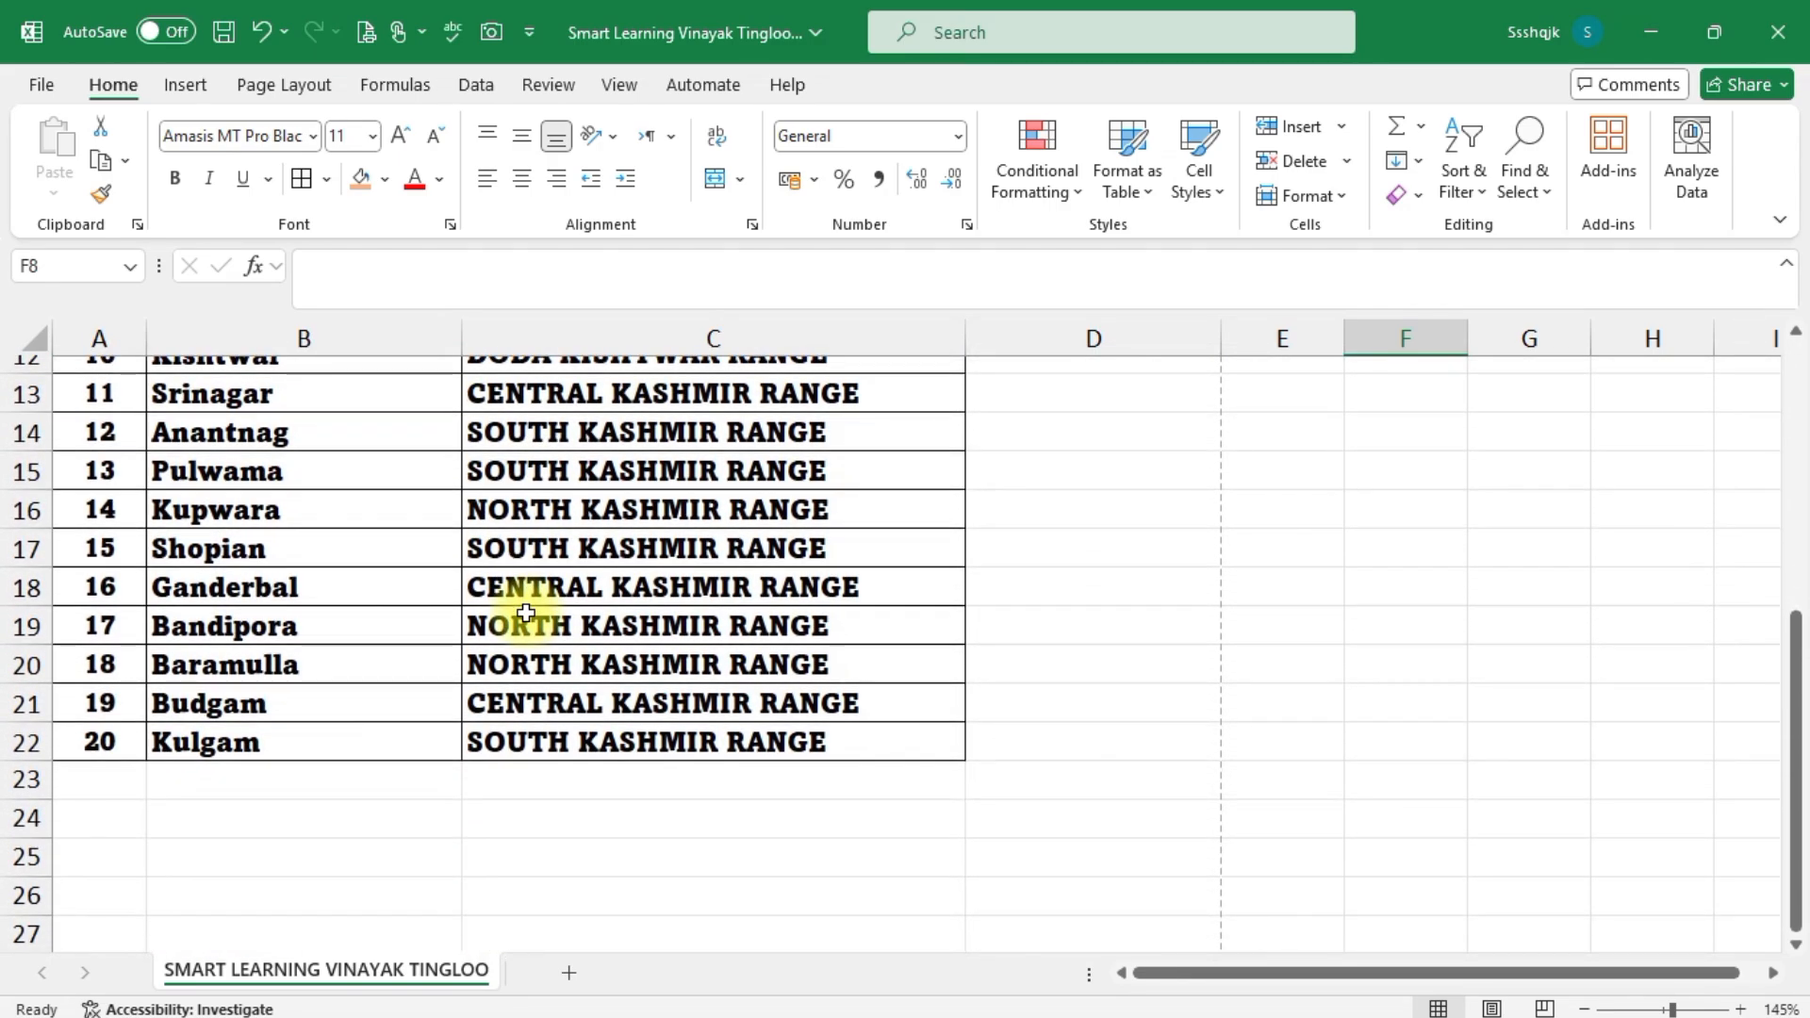
scroll(906, 789, up, 4)
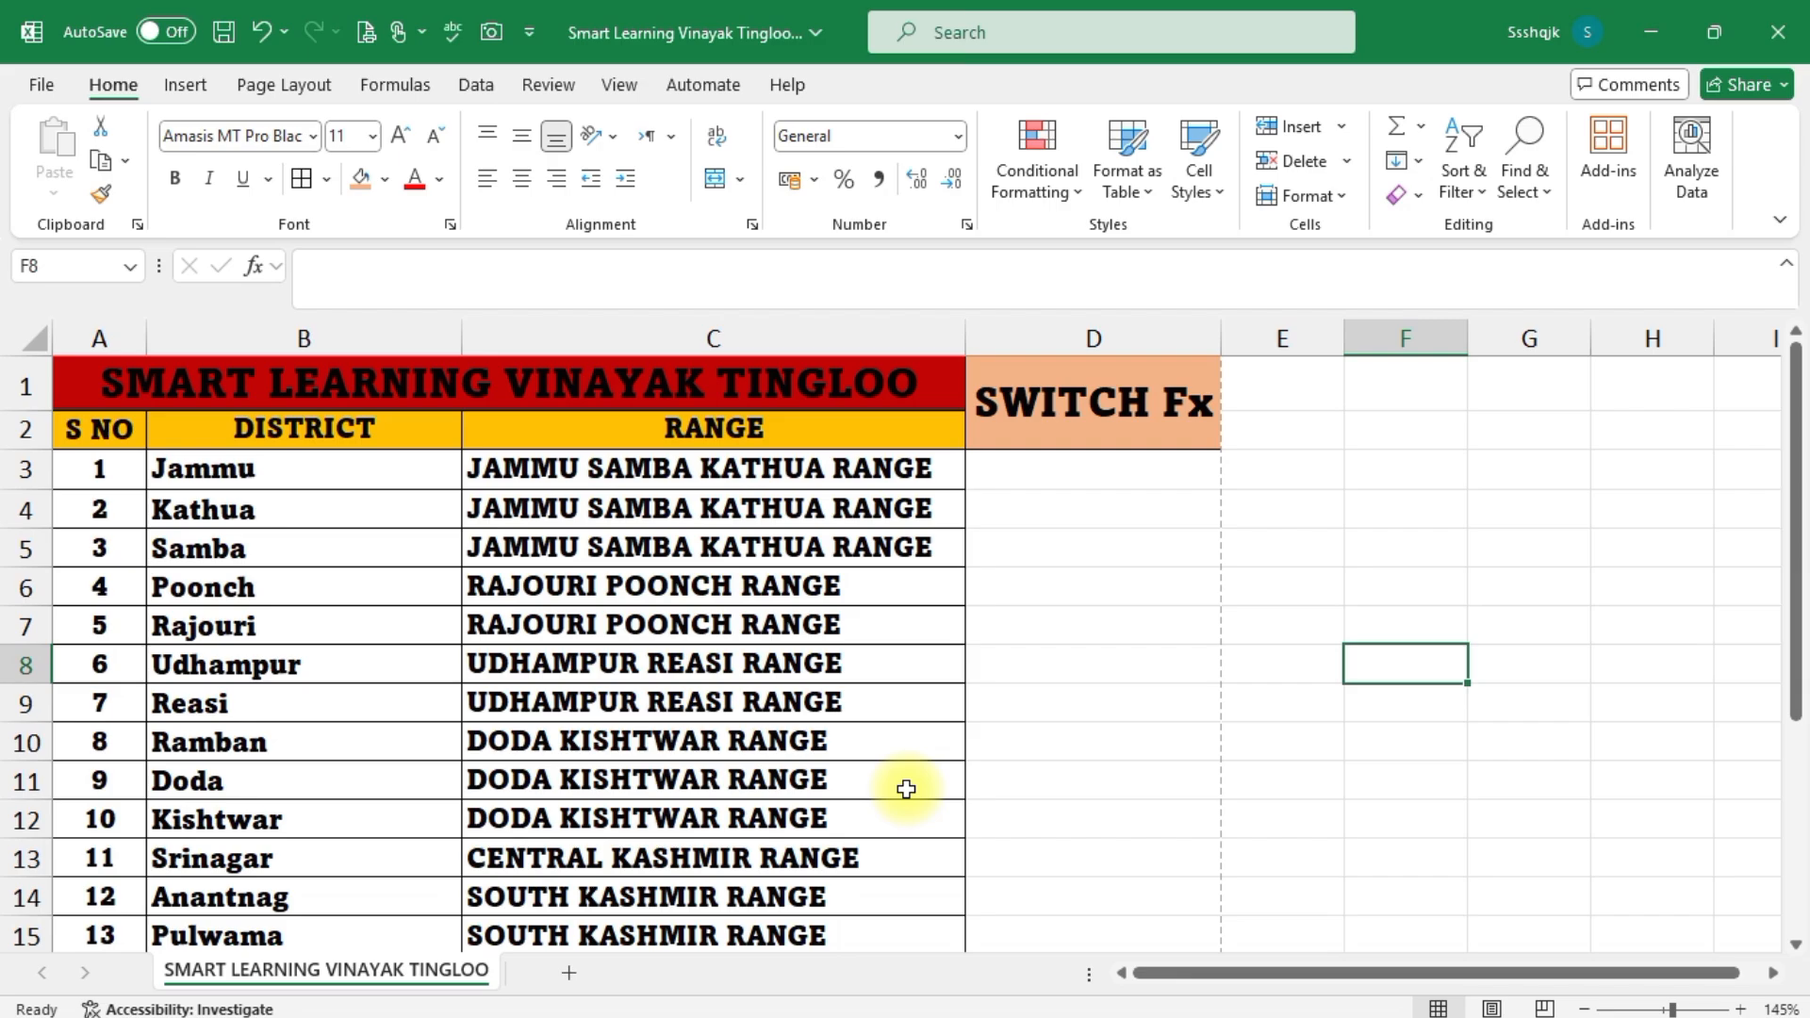
Start a SWITCH formula in cell D3 that uses cell C3 as its expression
click(1141, 467)
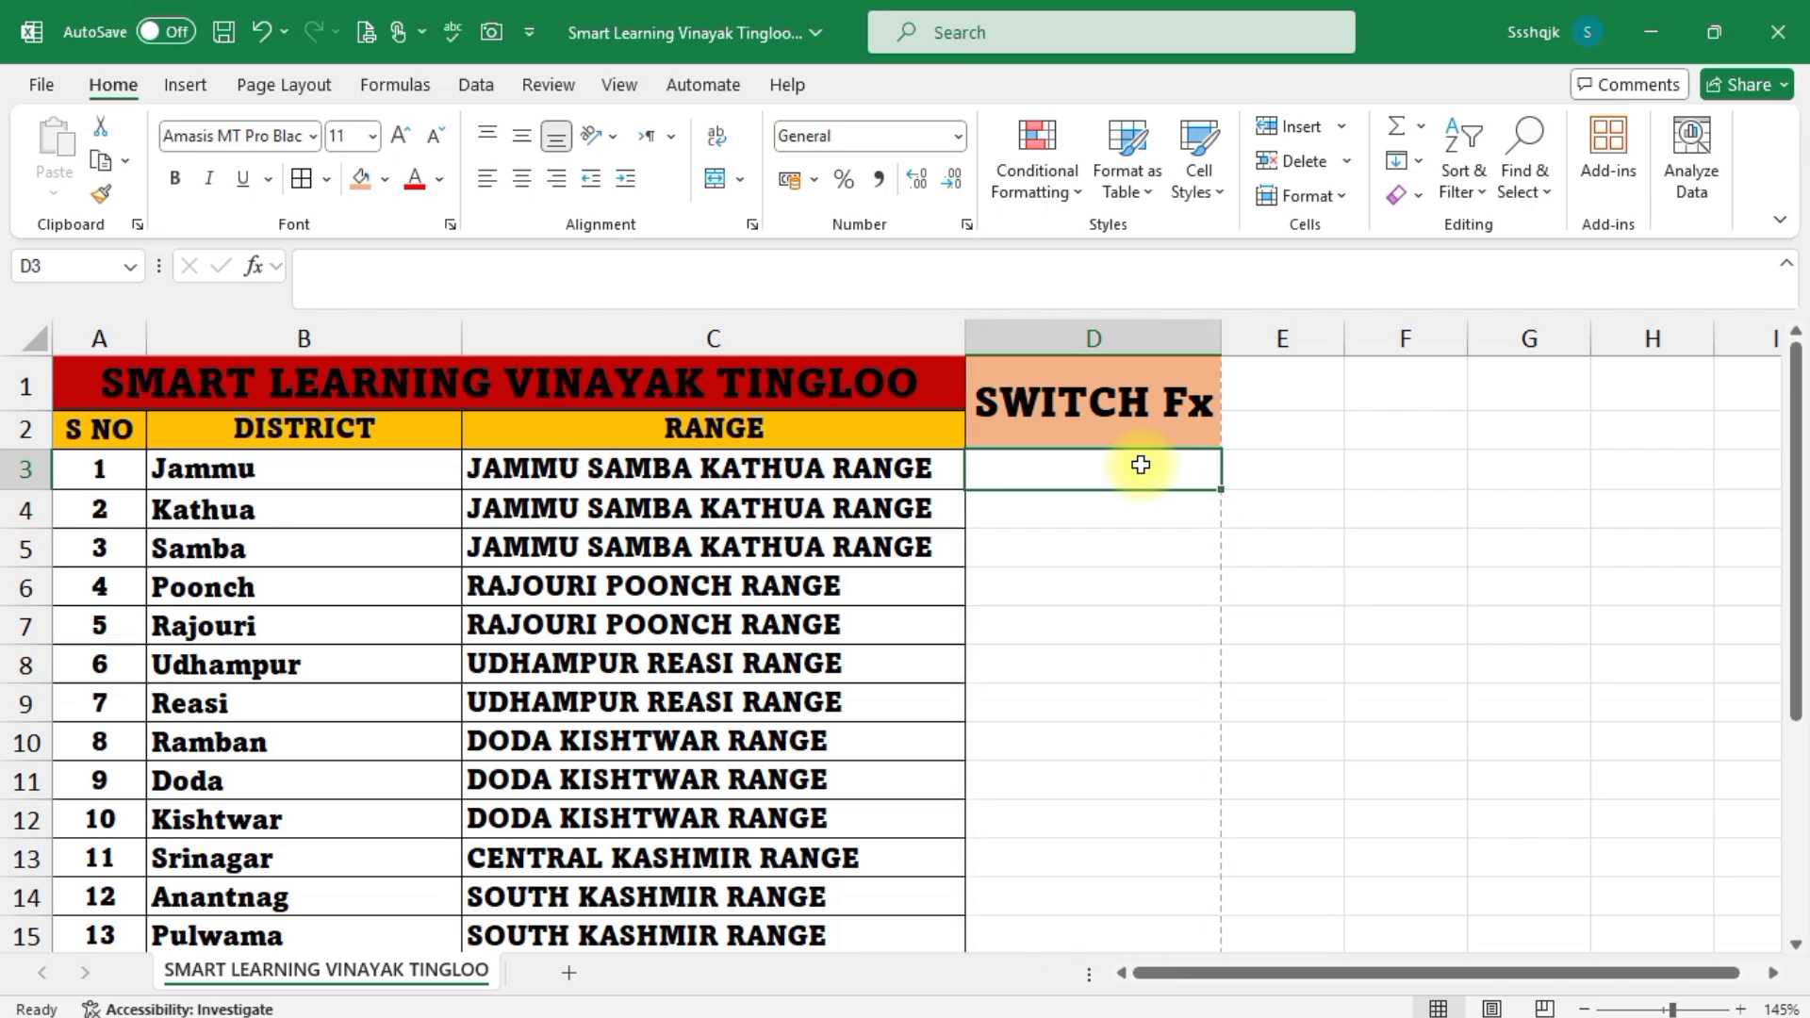
text(=)
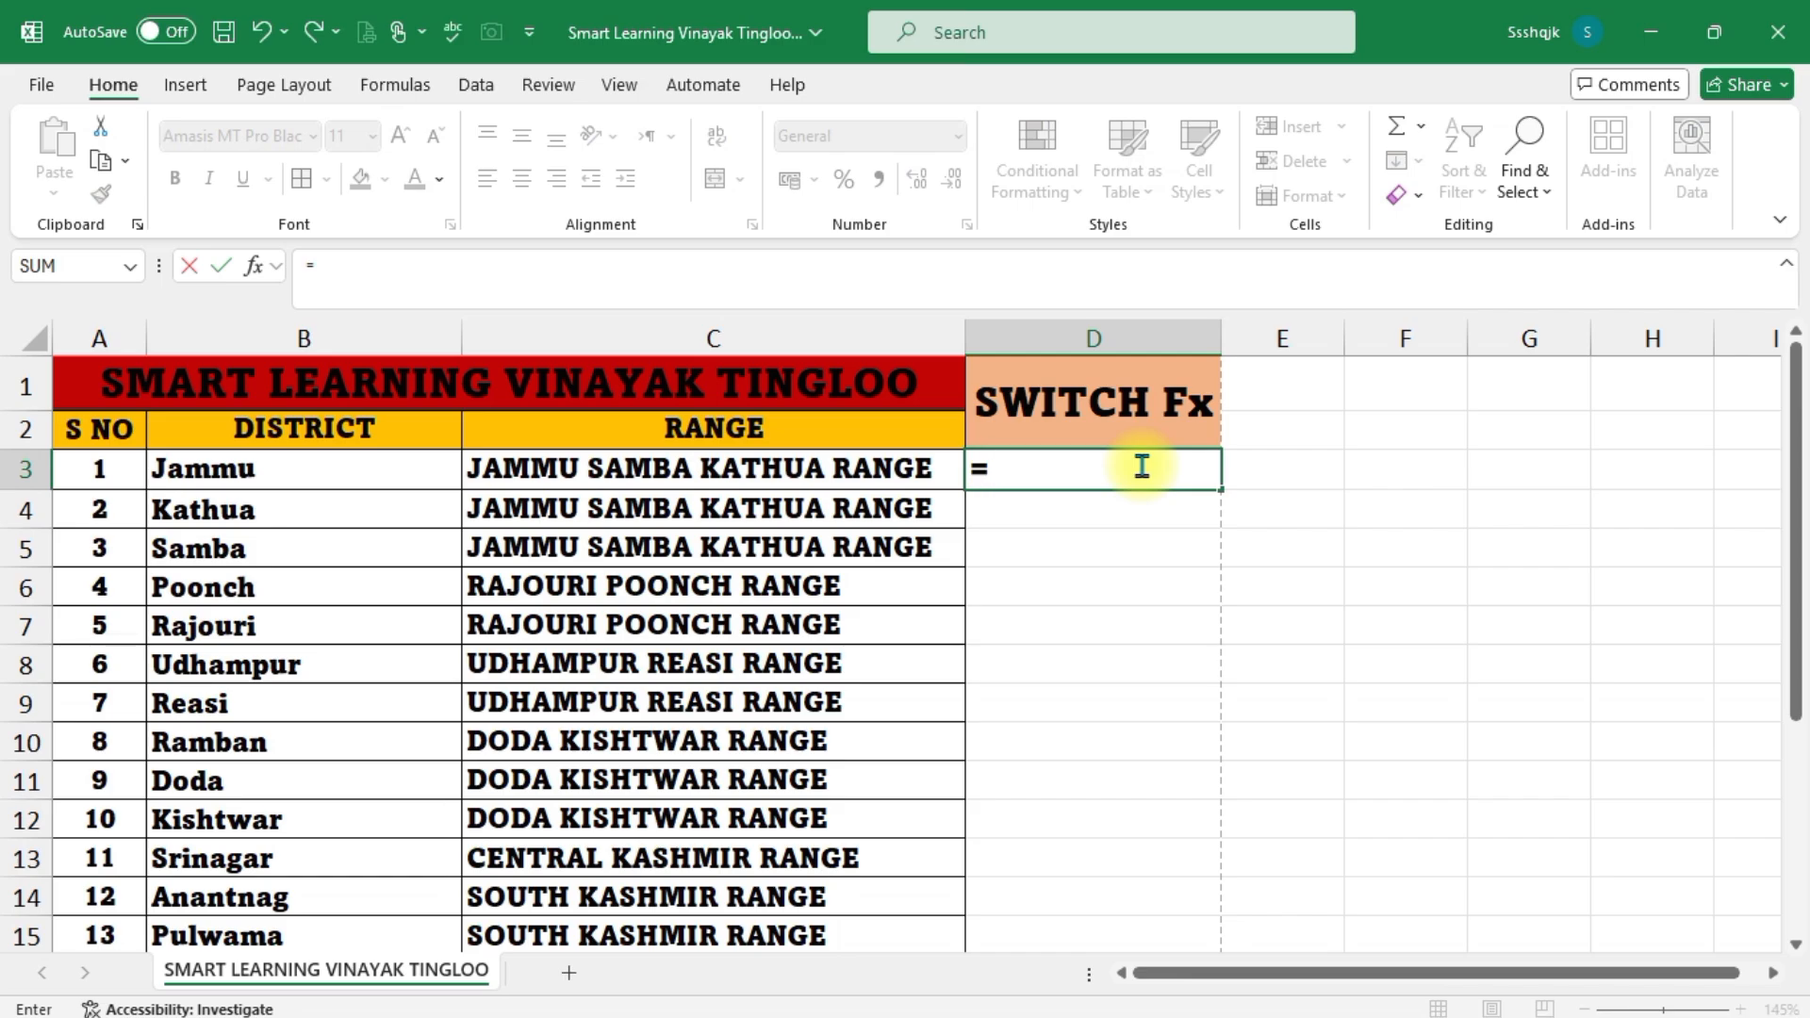
text(SW)
key(Tab)
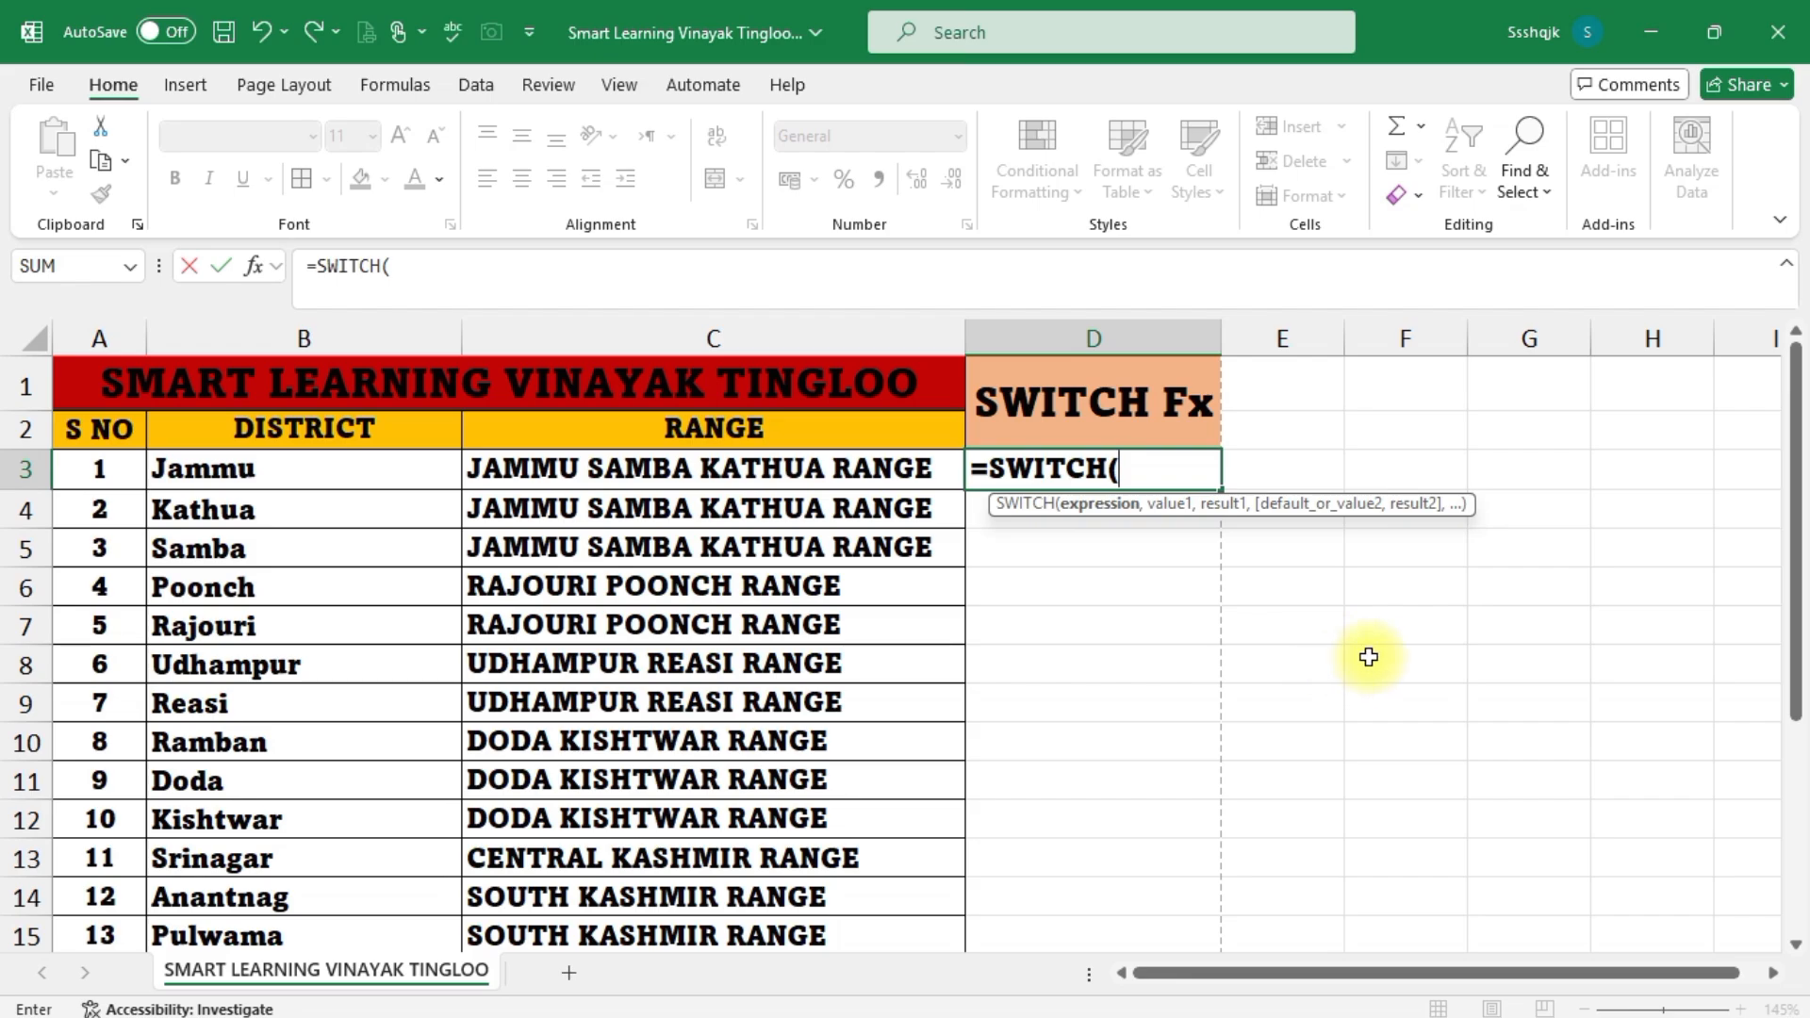
click(858, 467)
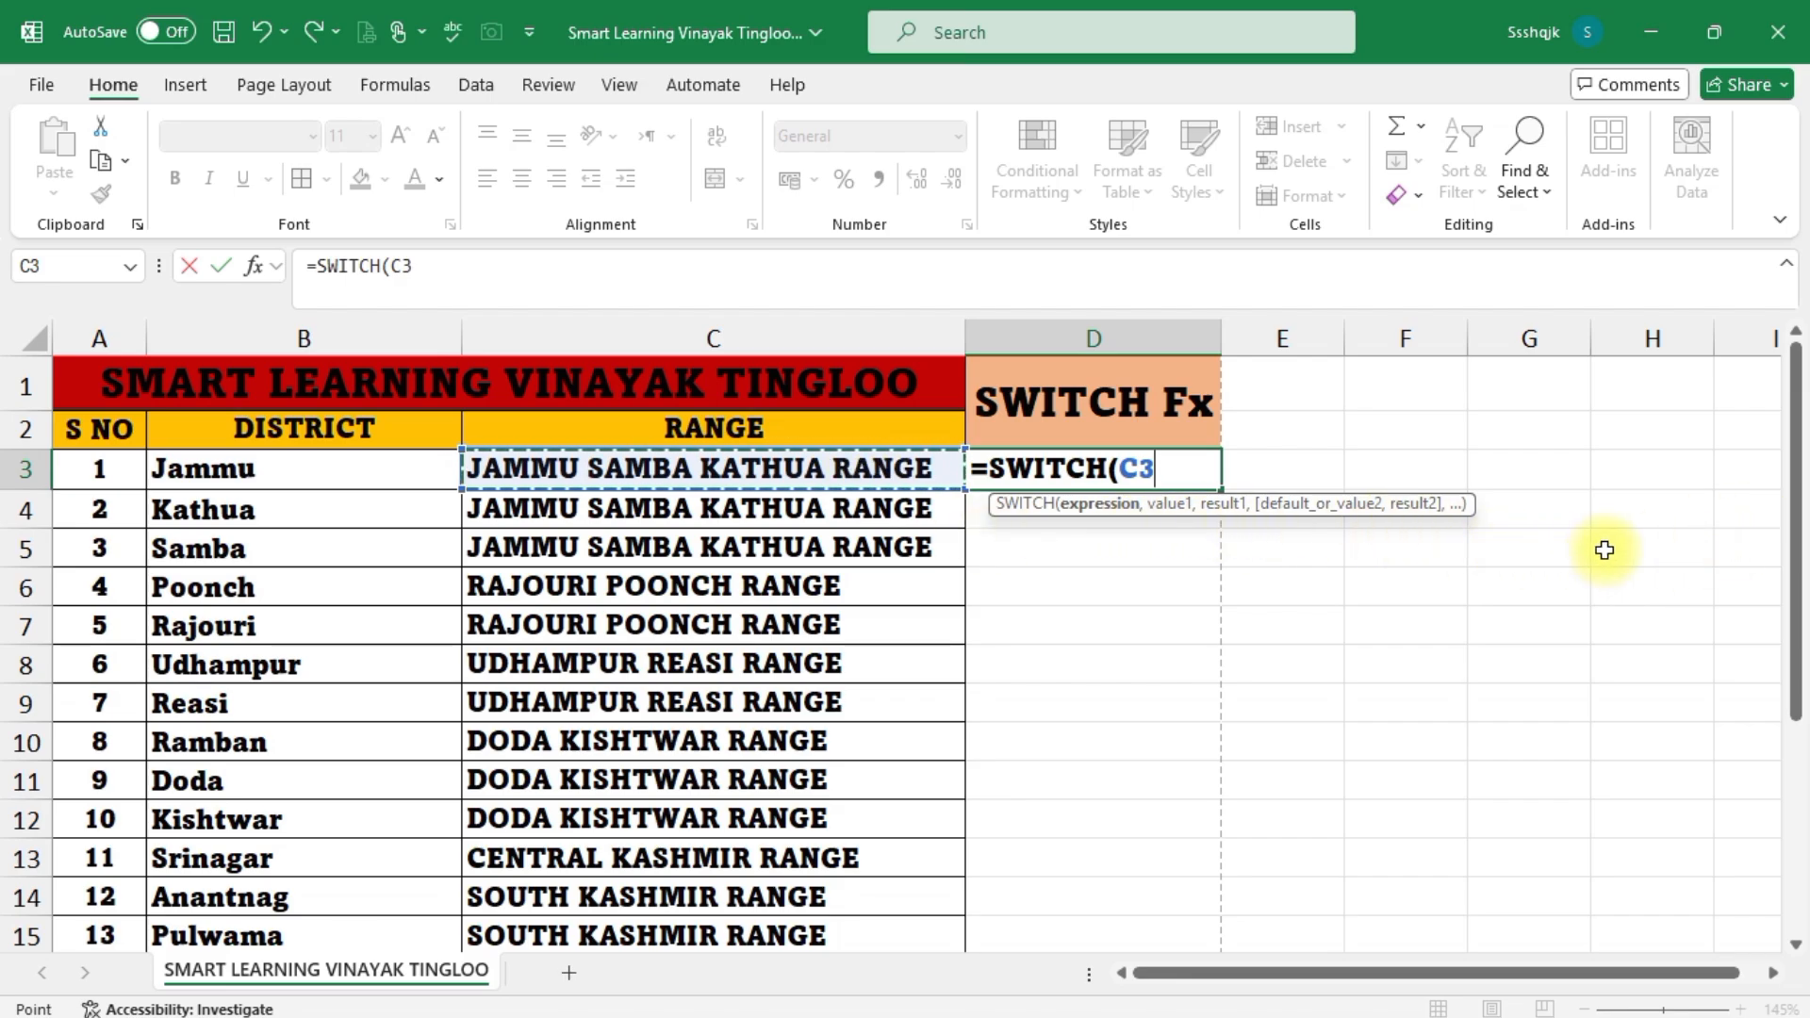
text(,)
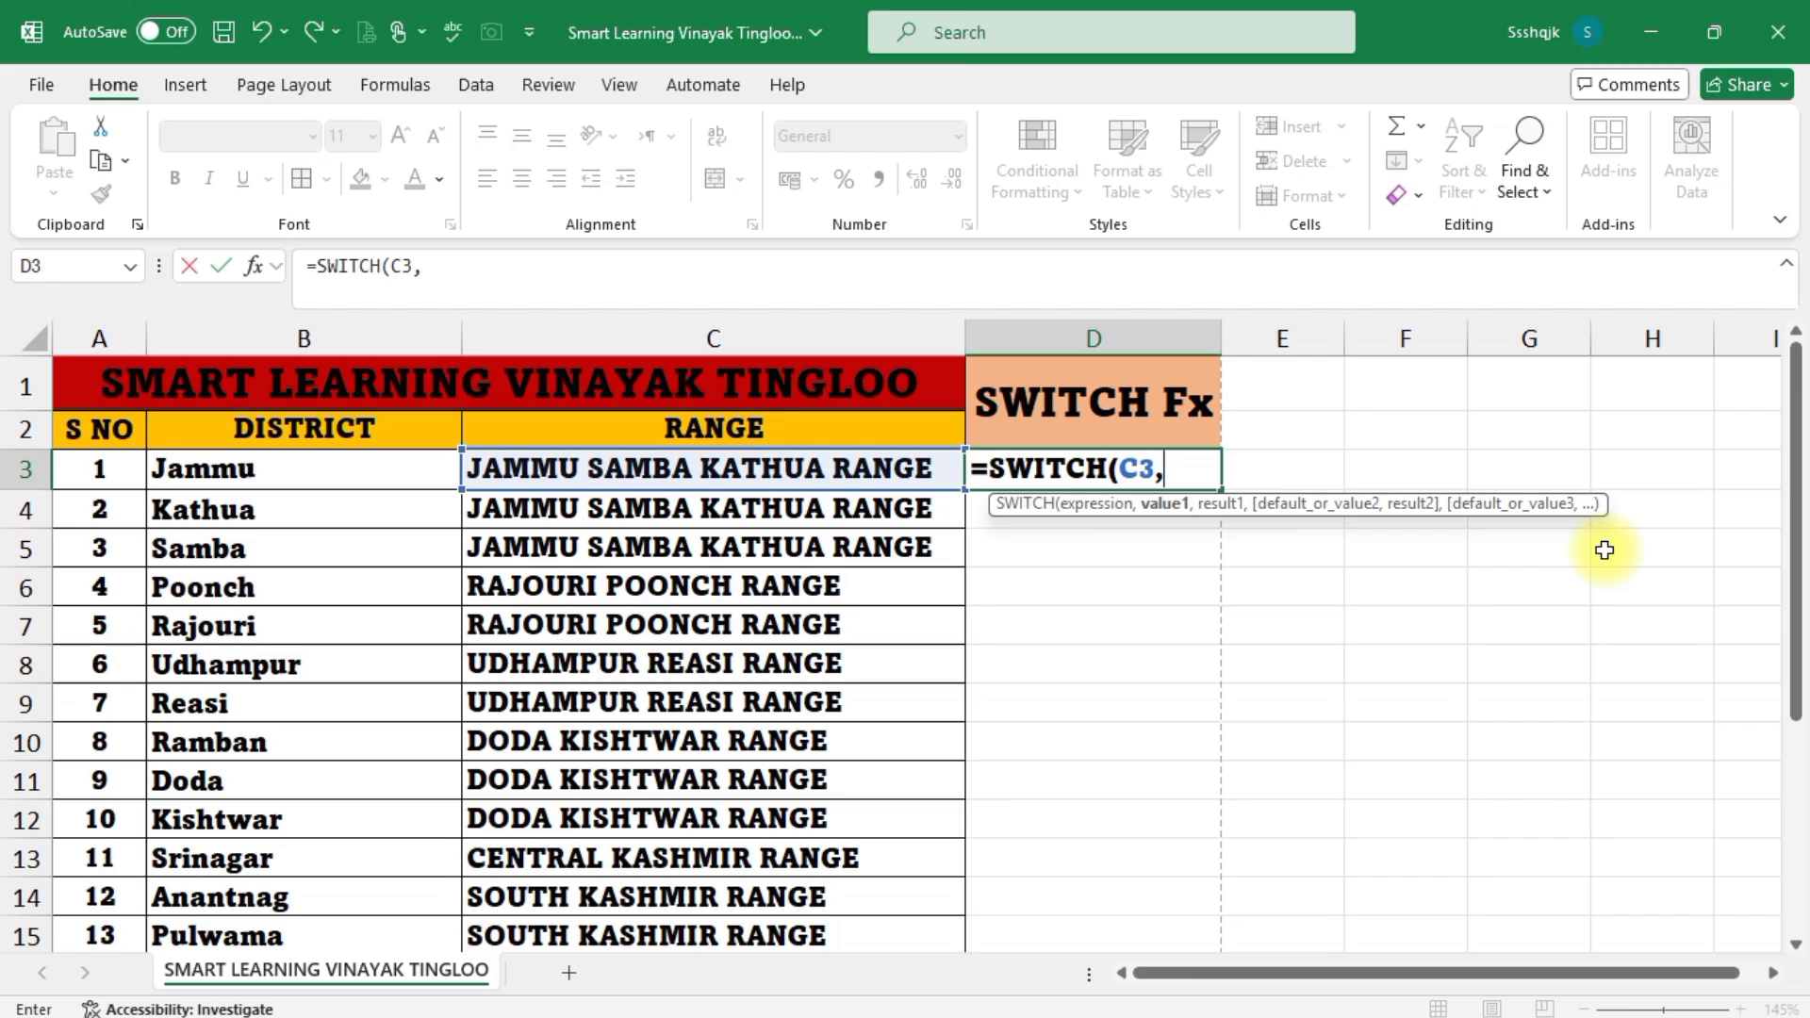
Add the first value "JAMMU SAMBA KATHUA RANGE" with the result "JSKR" to the SWITCH formula in D3
text("JAMMU SAM)
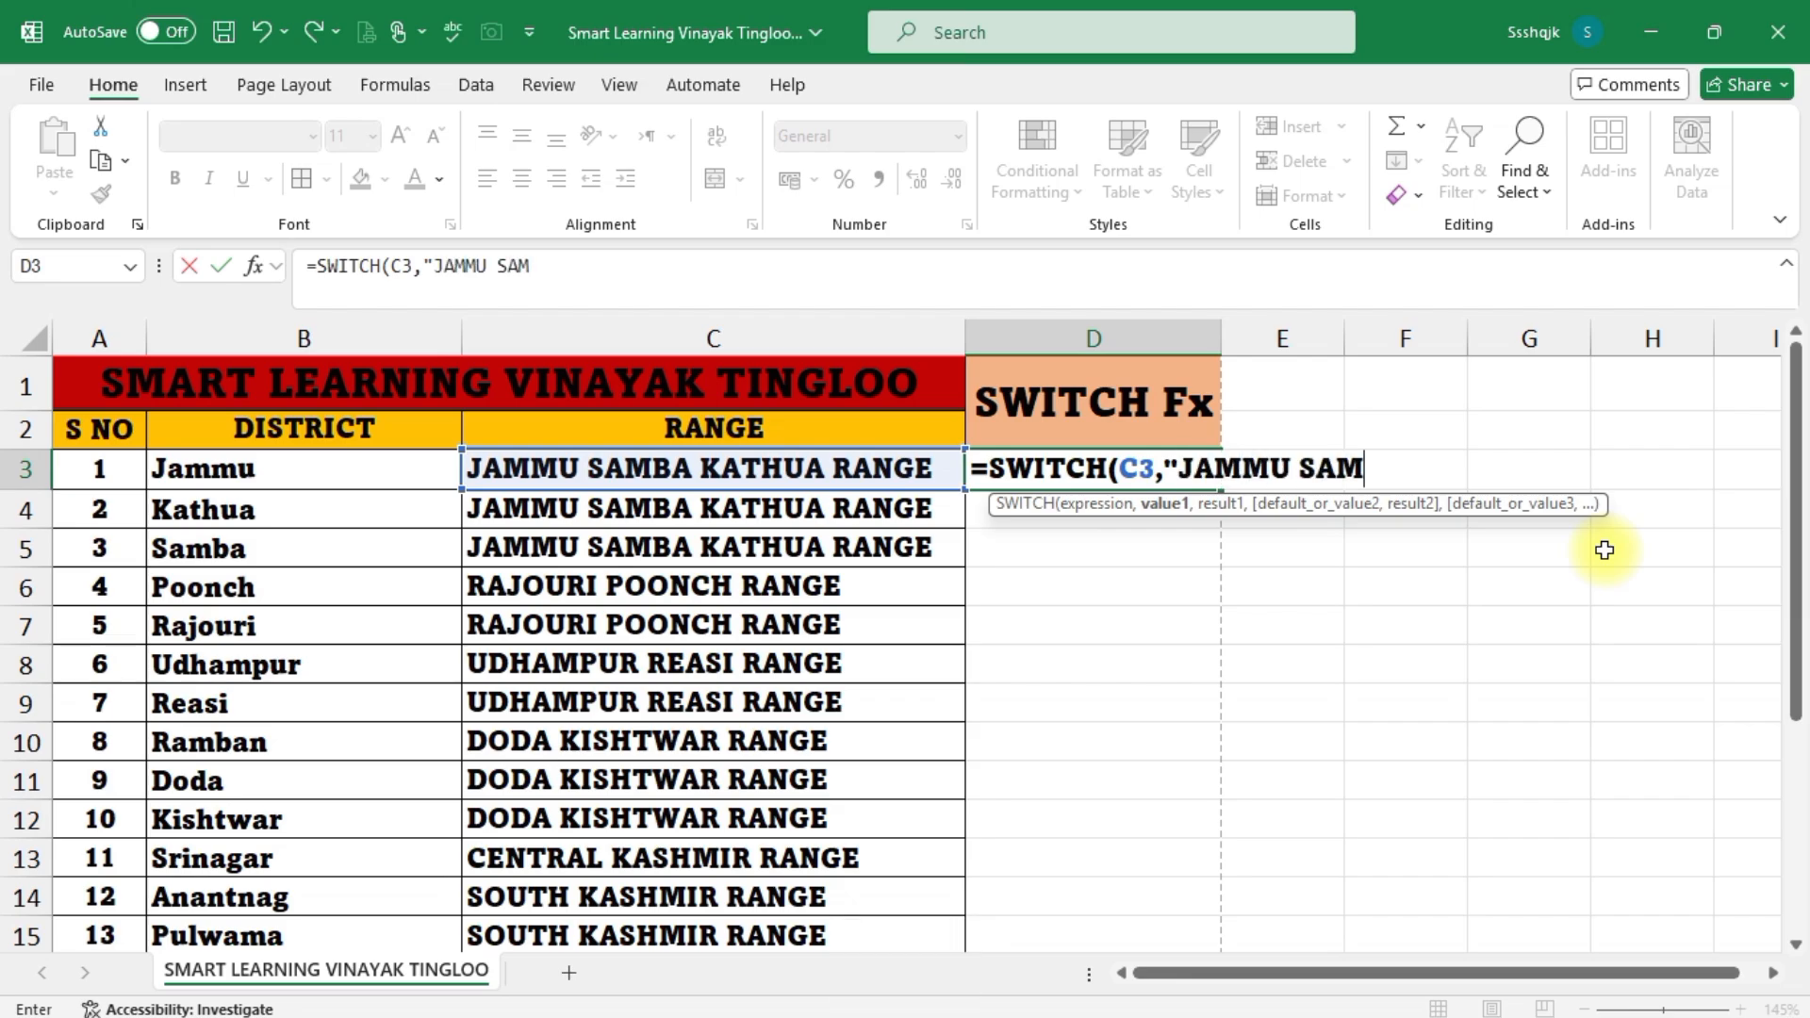
text(BA KATHUA )
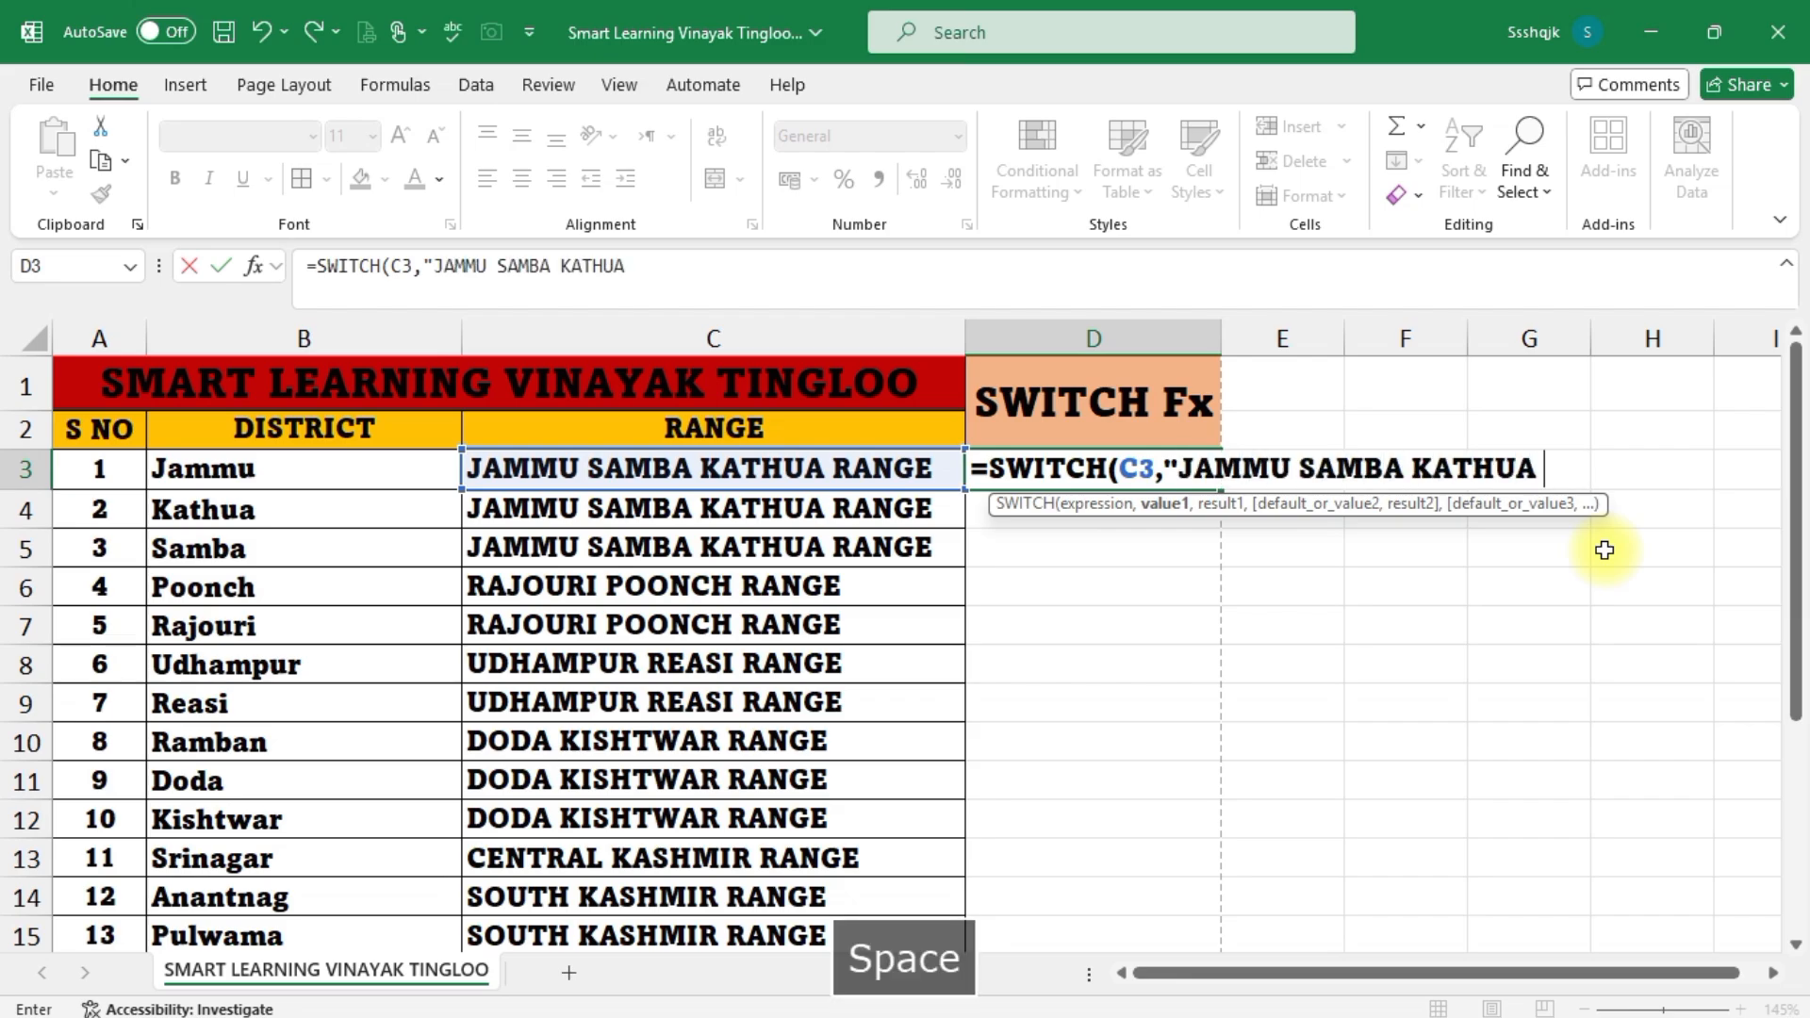
text(RANGE",)
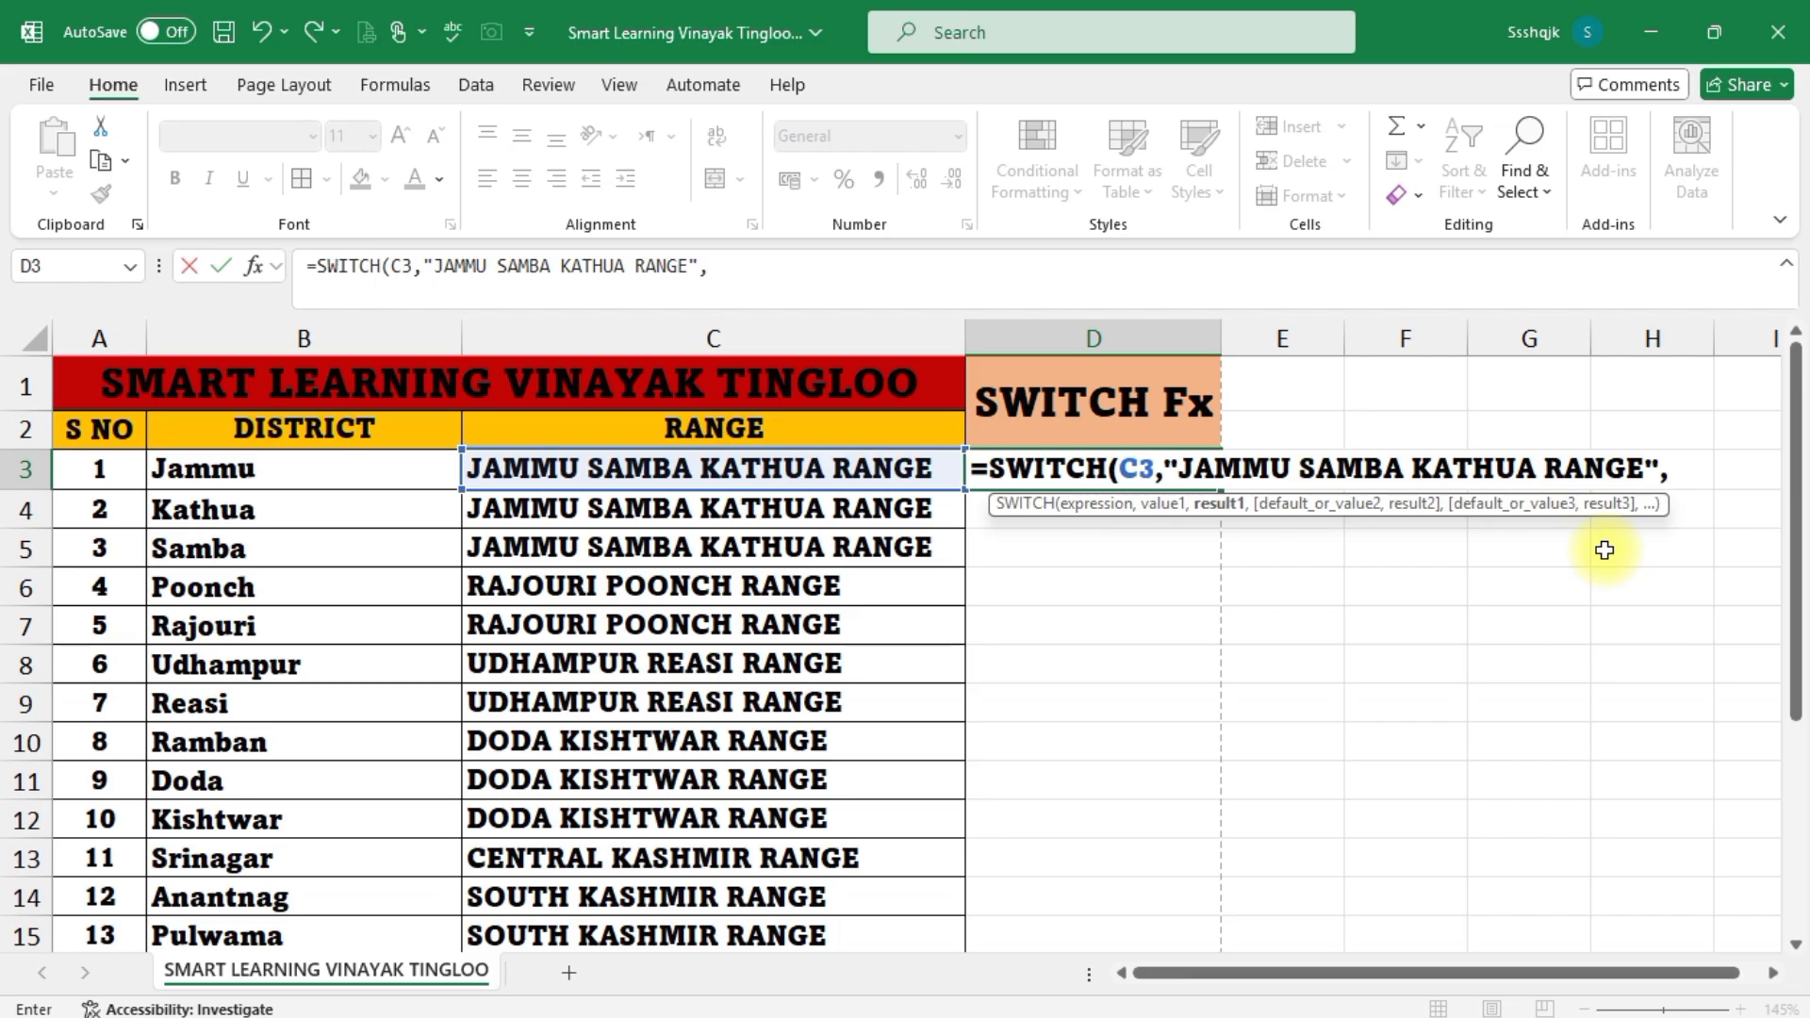
text("JSKR)
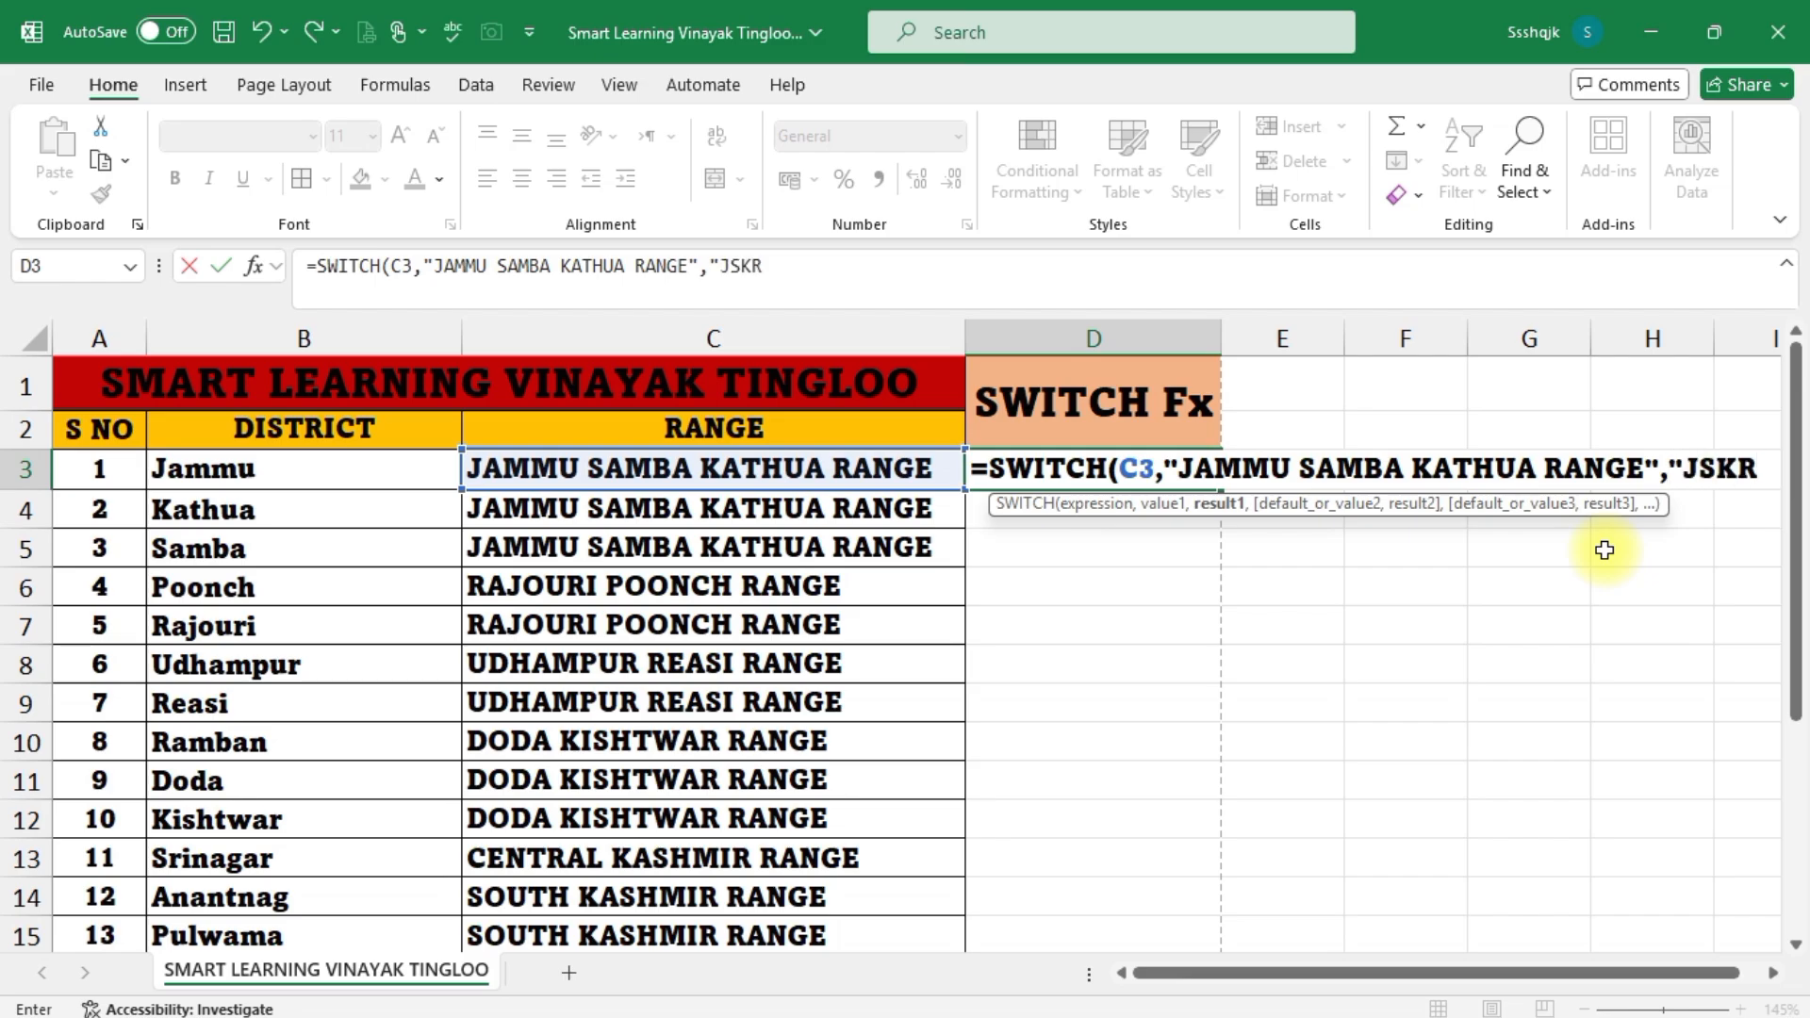
text(",)
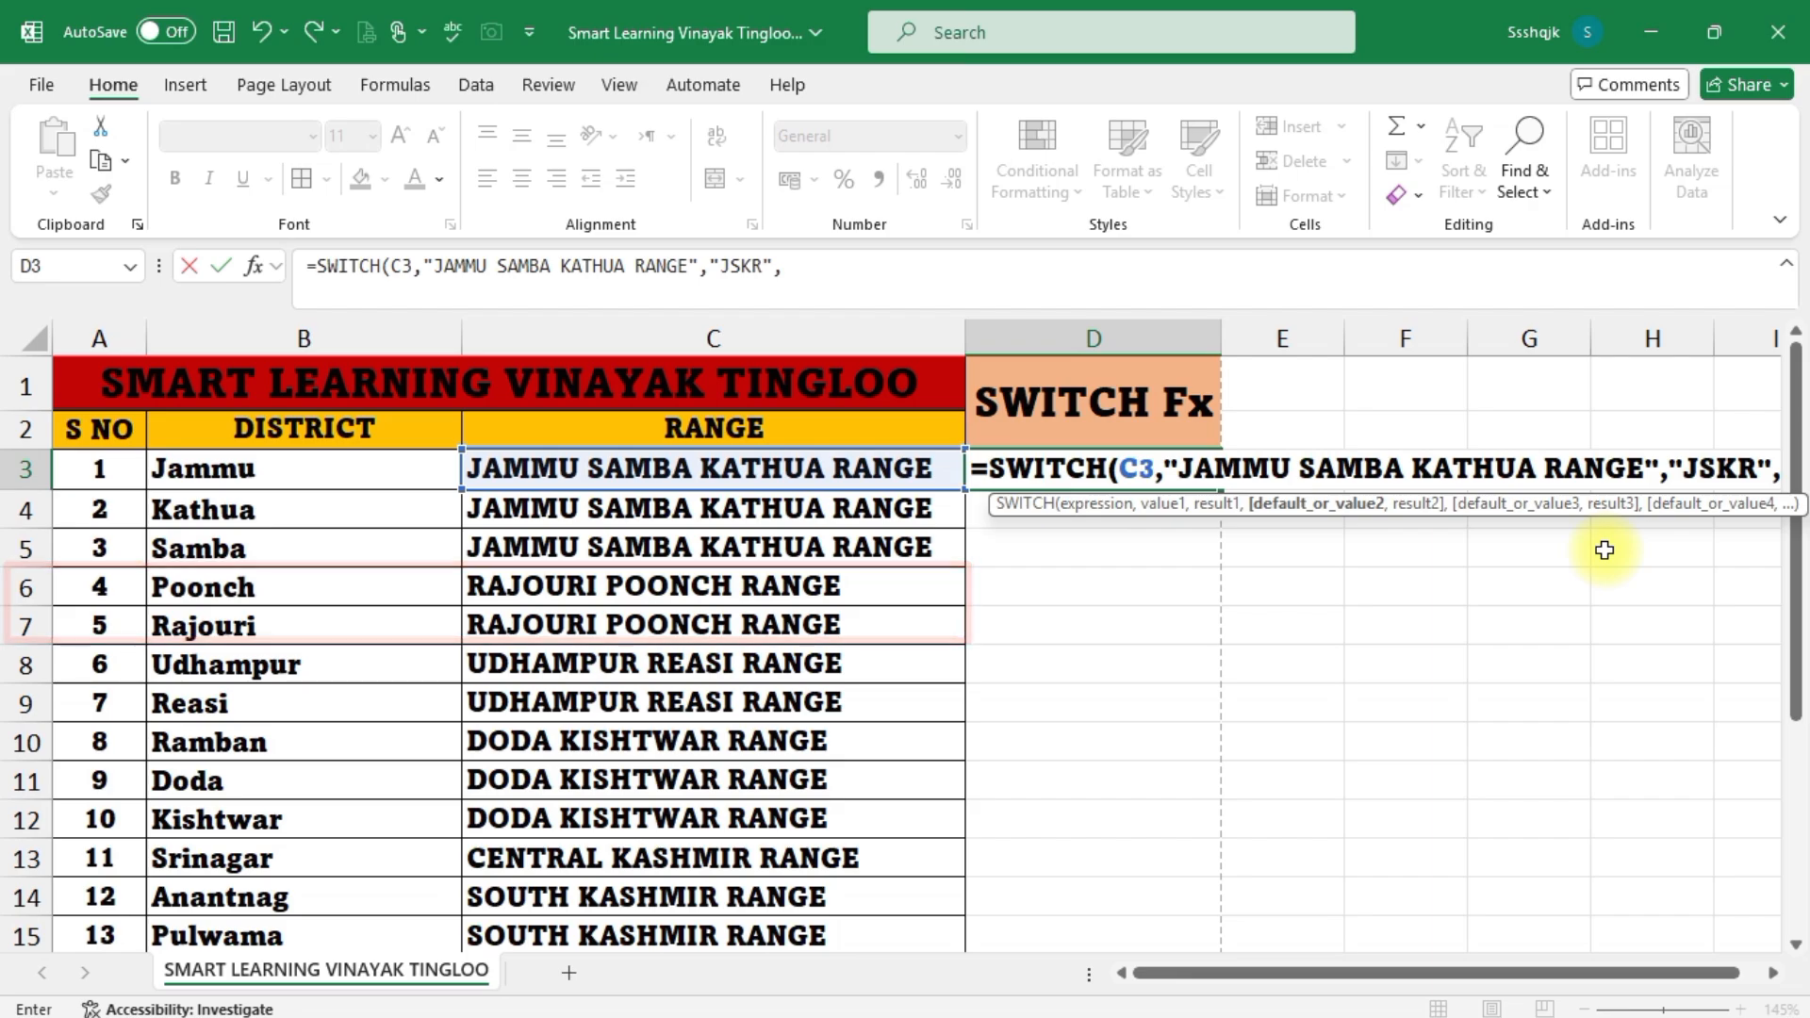
Add the second value "RAJOURI POONCH RANGE" with the result "RPR" to the SWITCH formula in D3
text(")
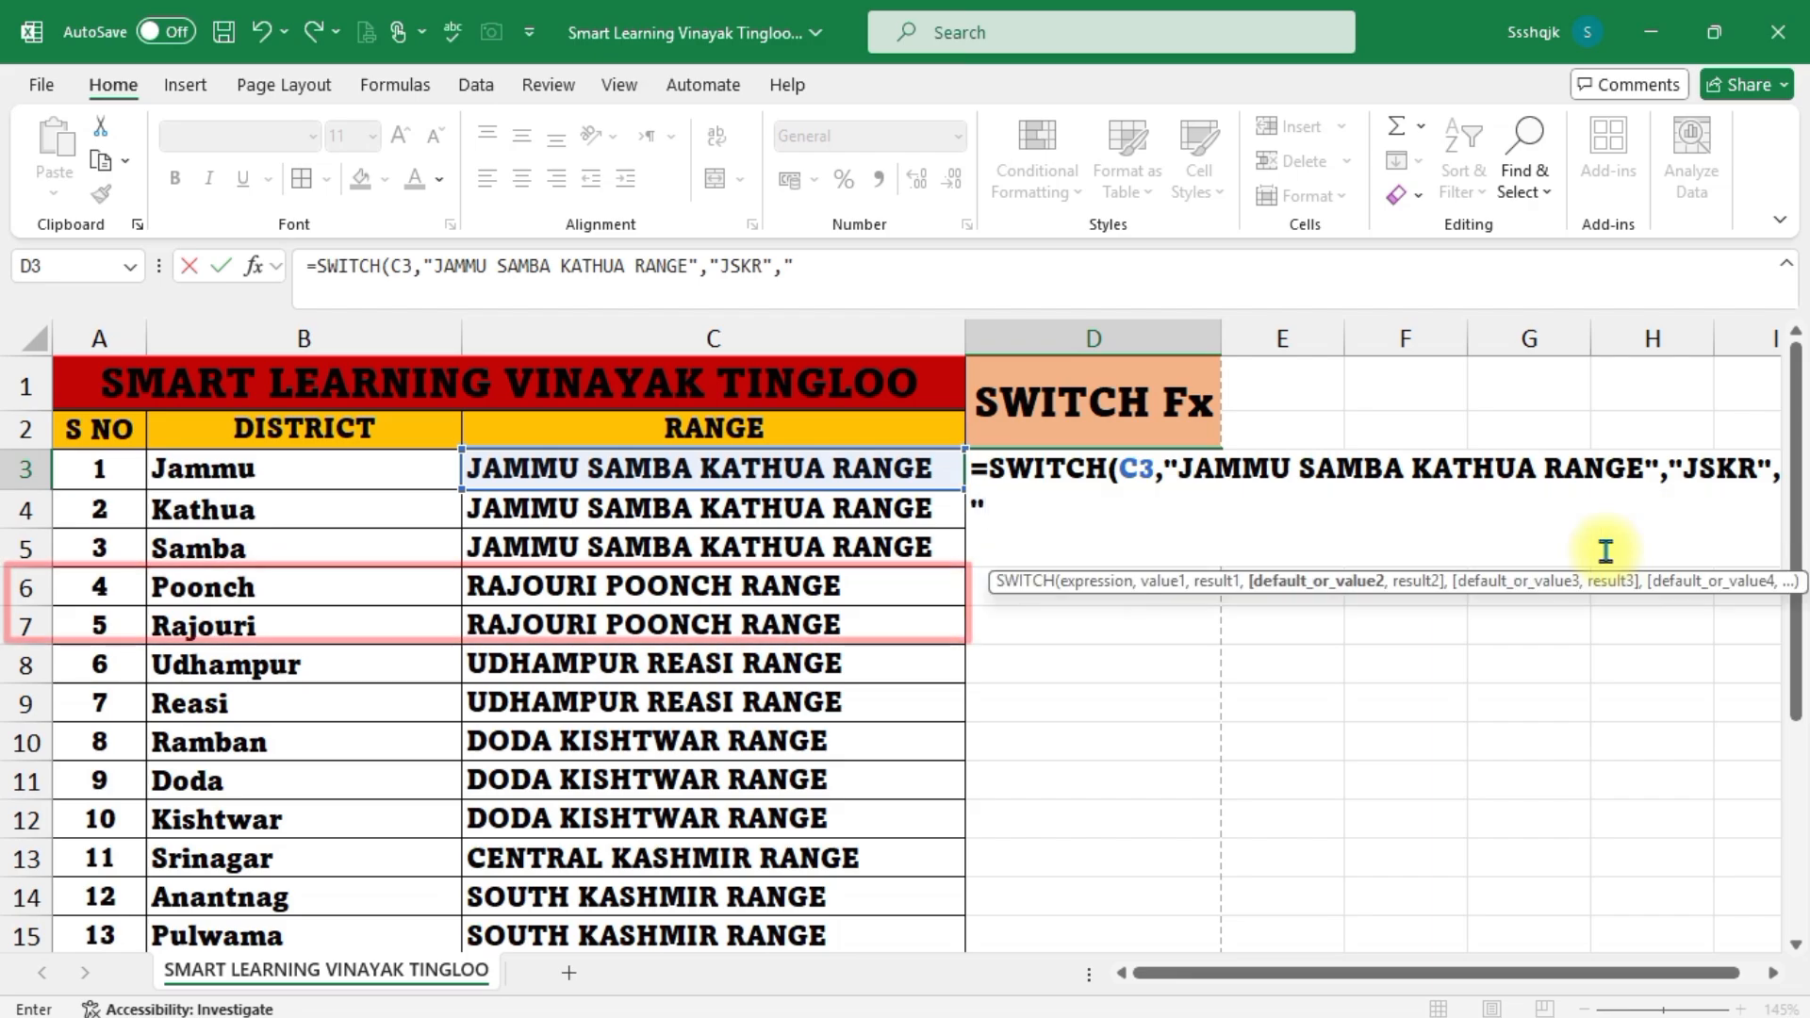
text(RAJOUR)
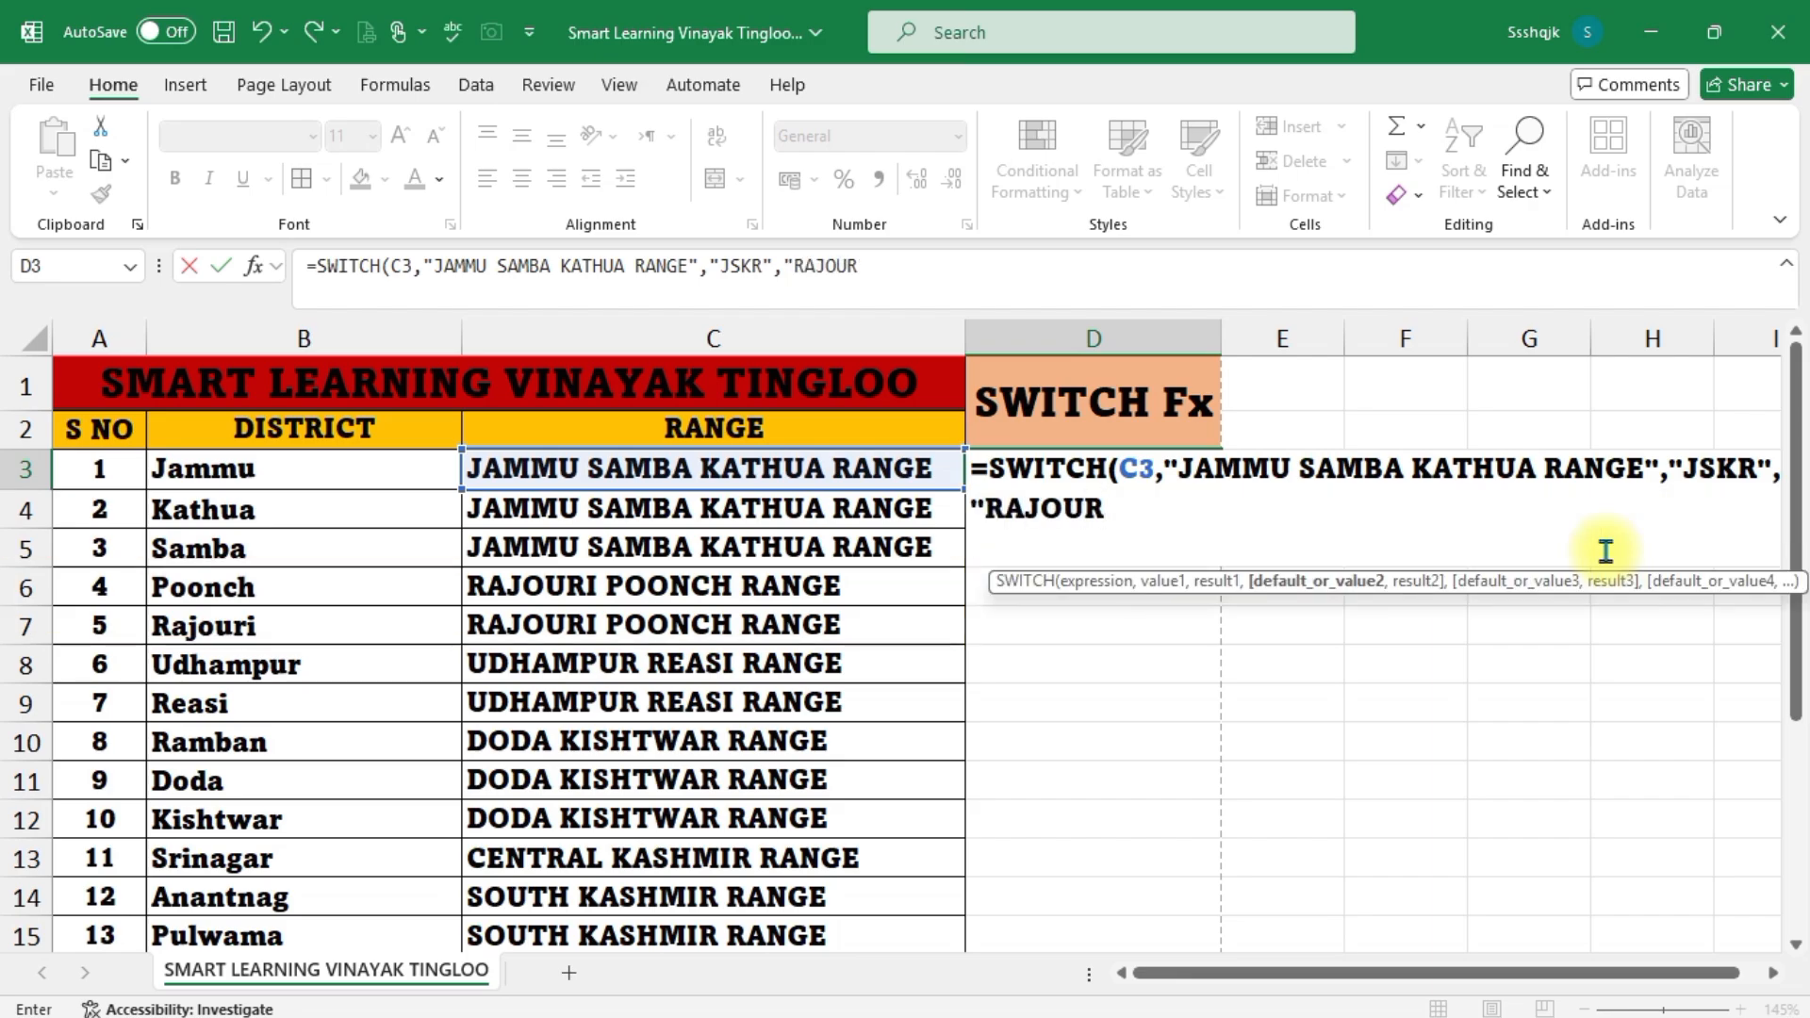
text(I POON)
key(BackSpace)
text(ONCH RANGE)
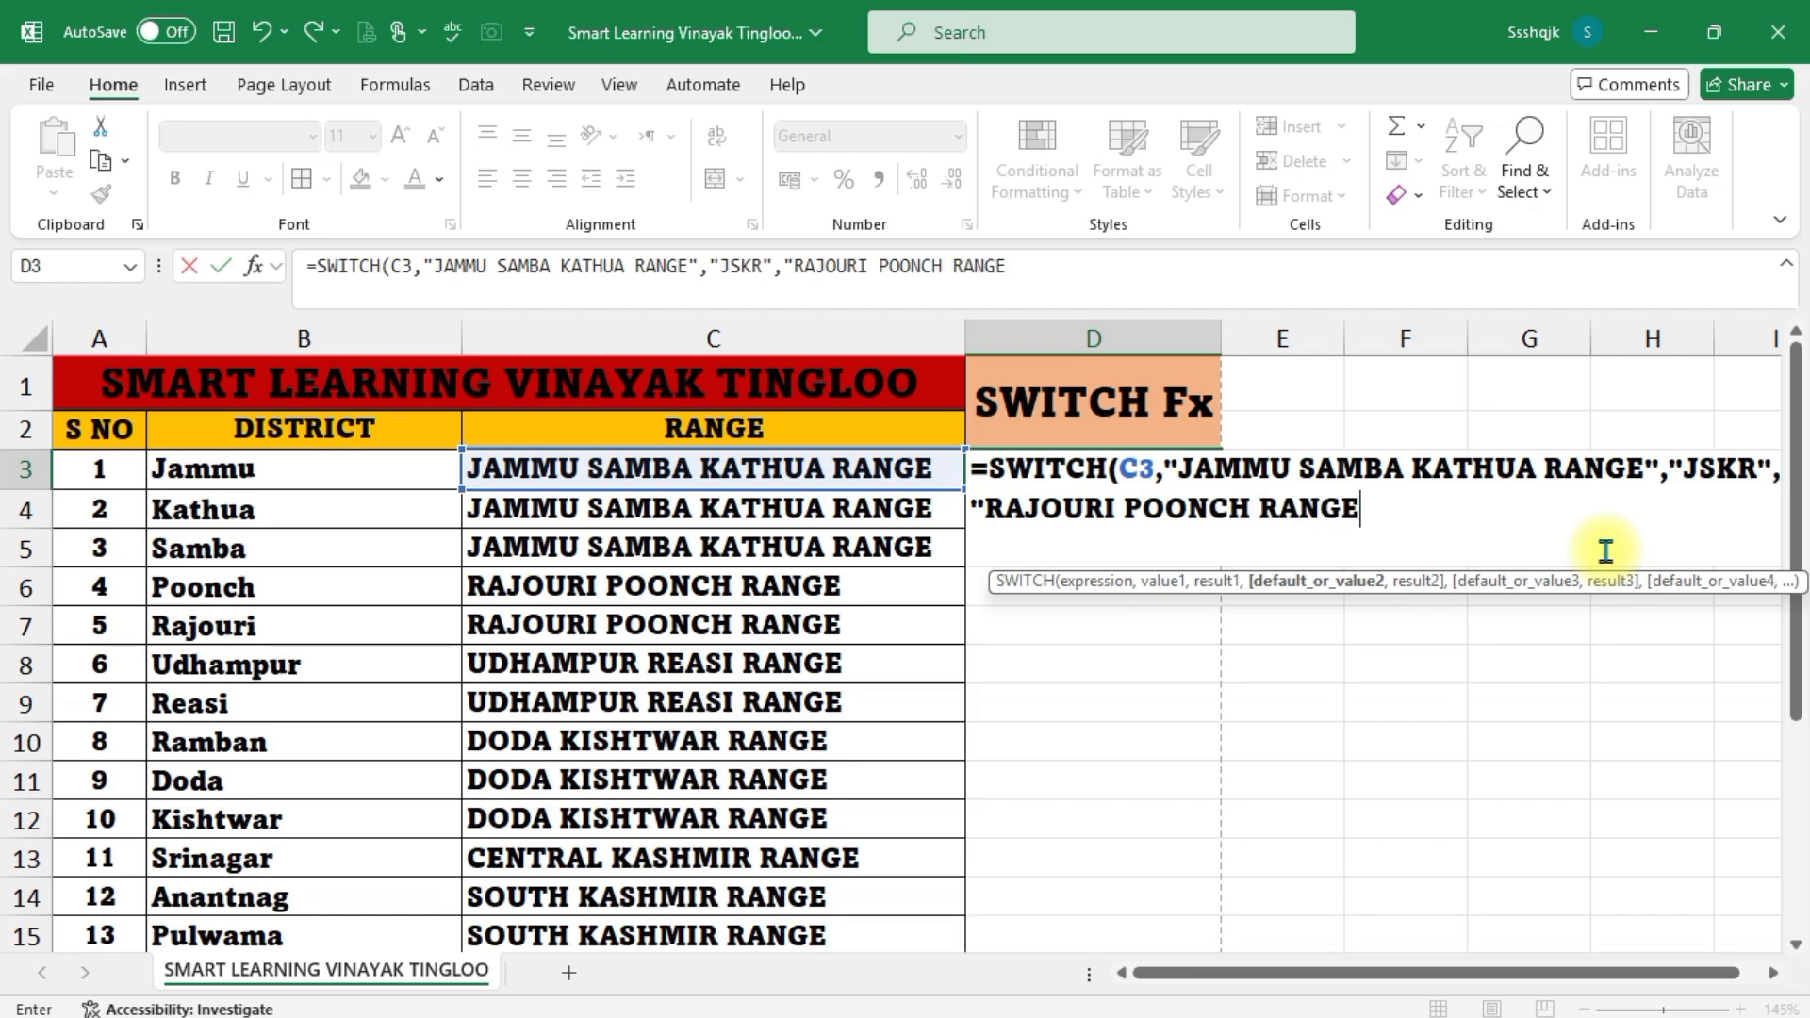
text(",)
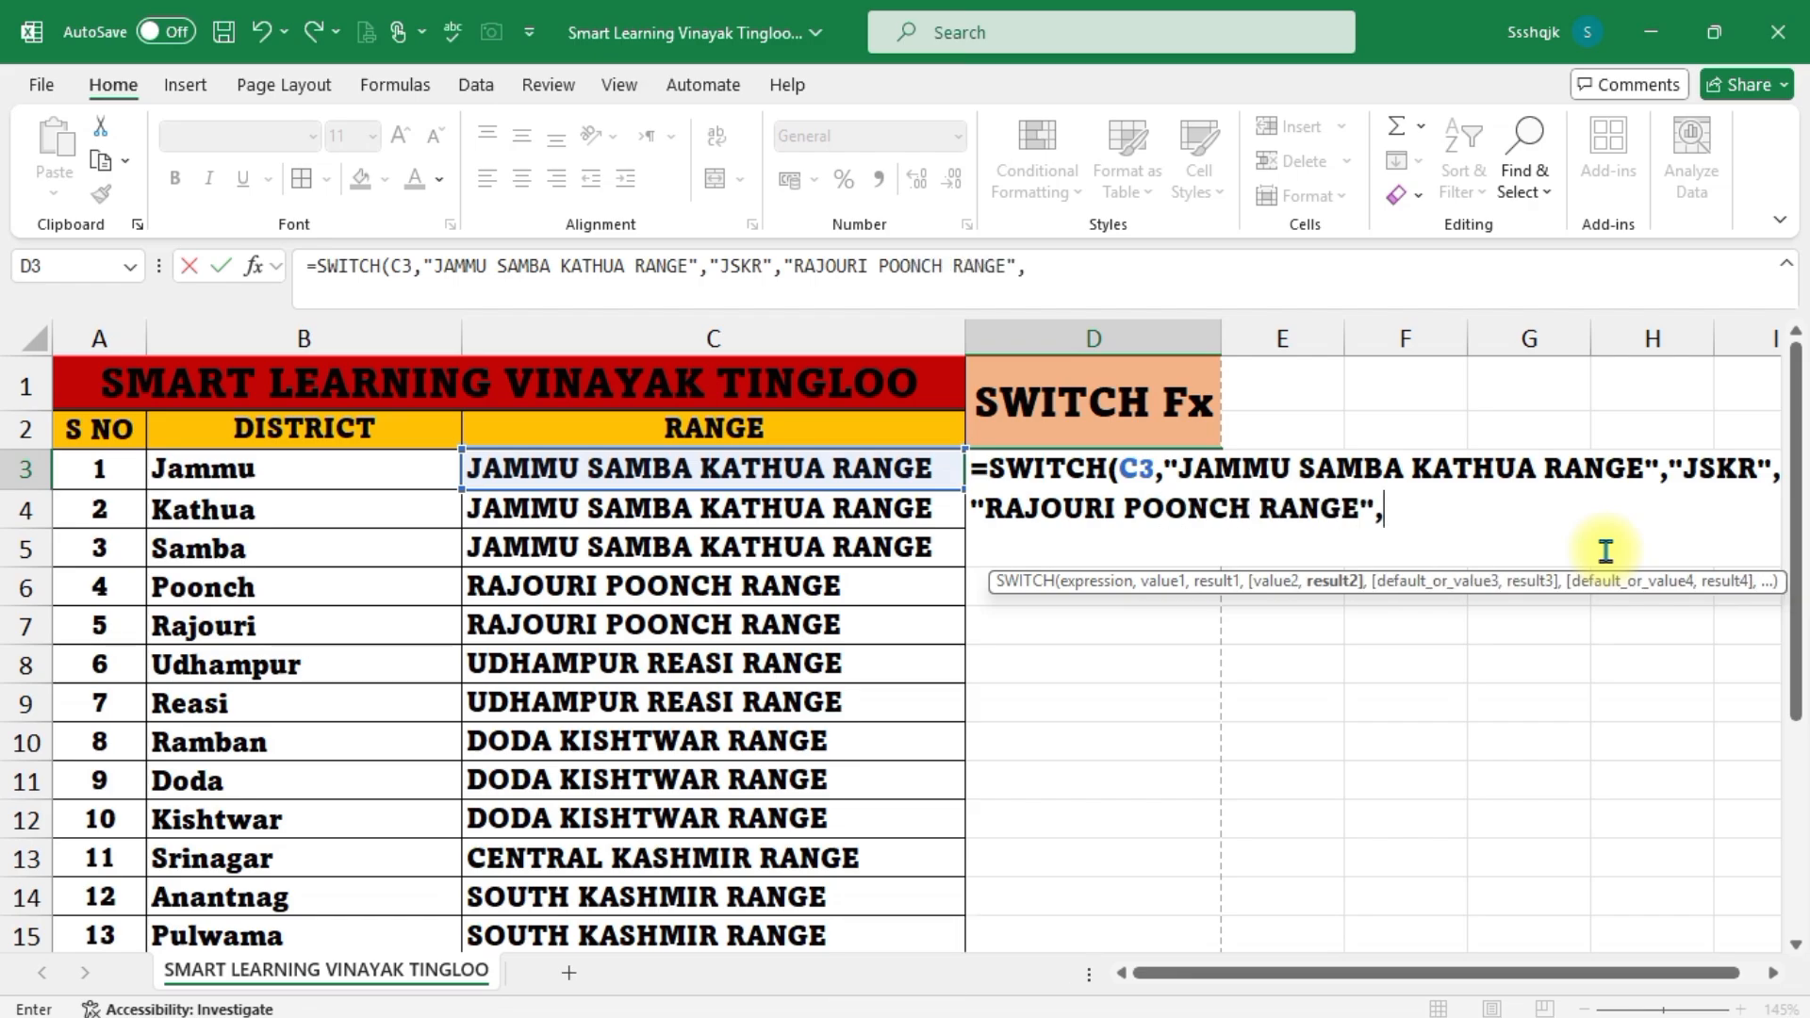
text("RPR")
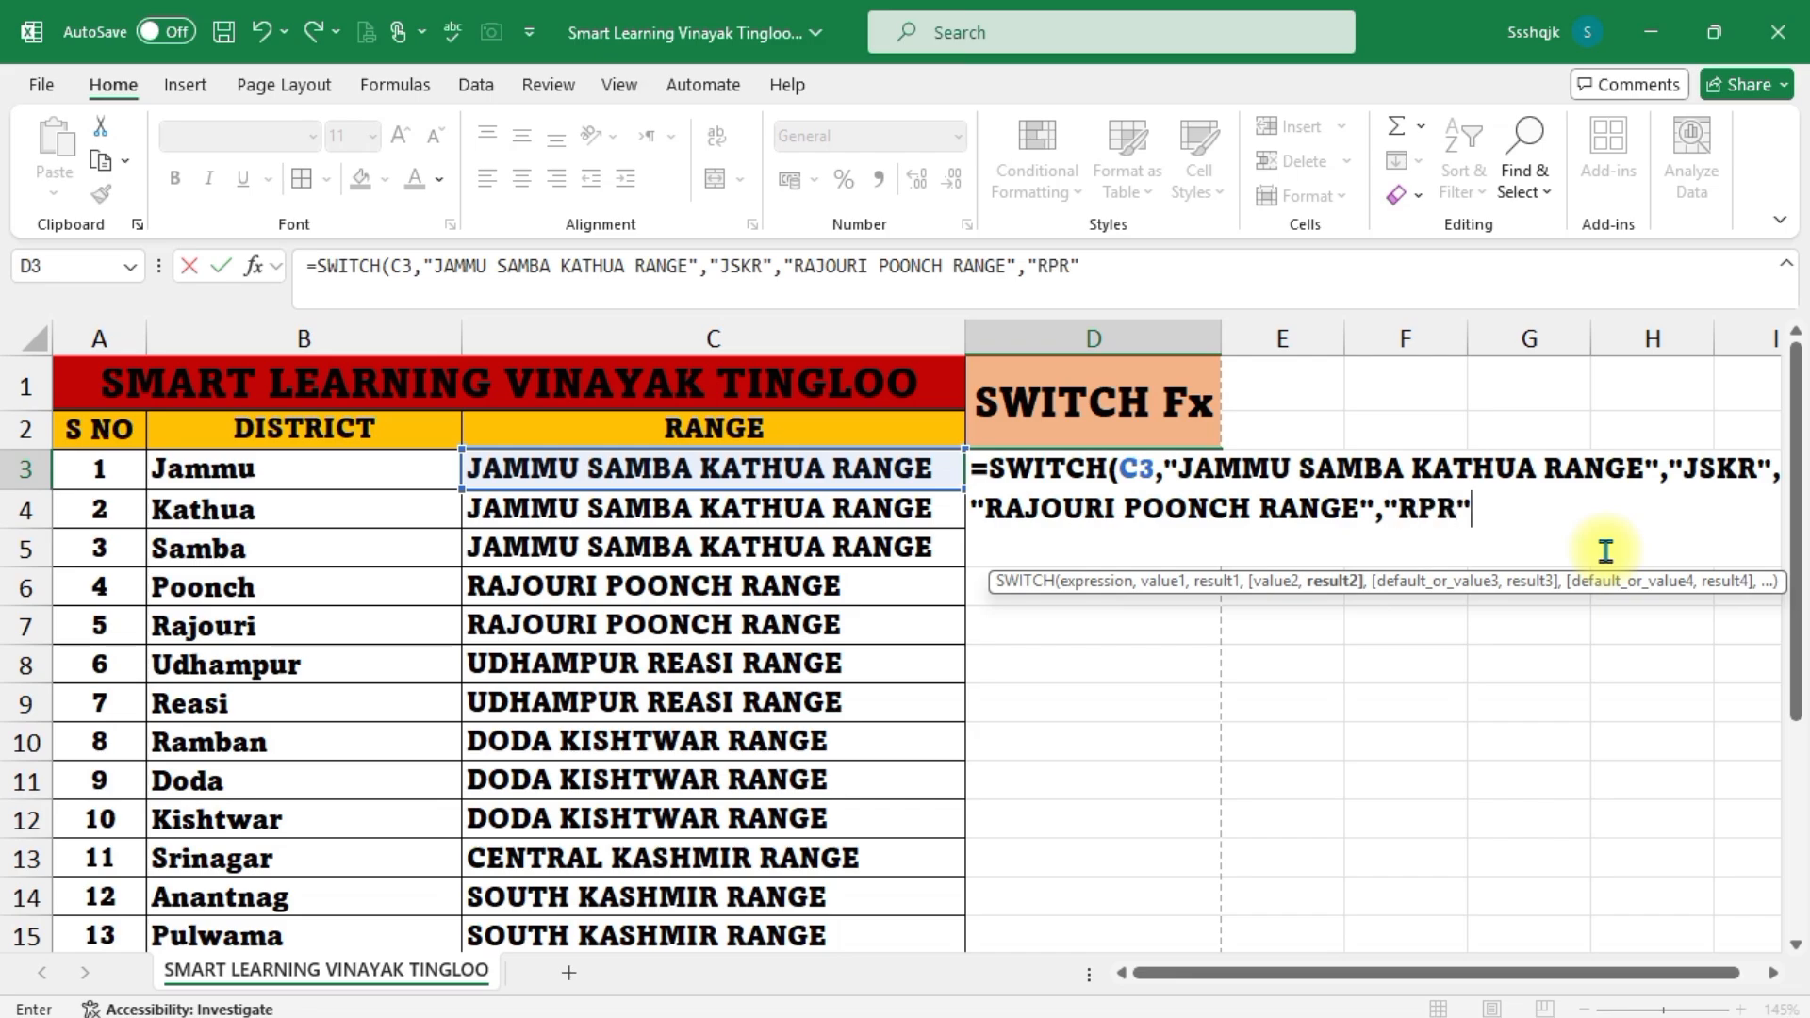
text(,)
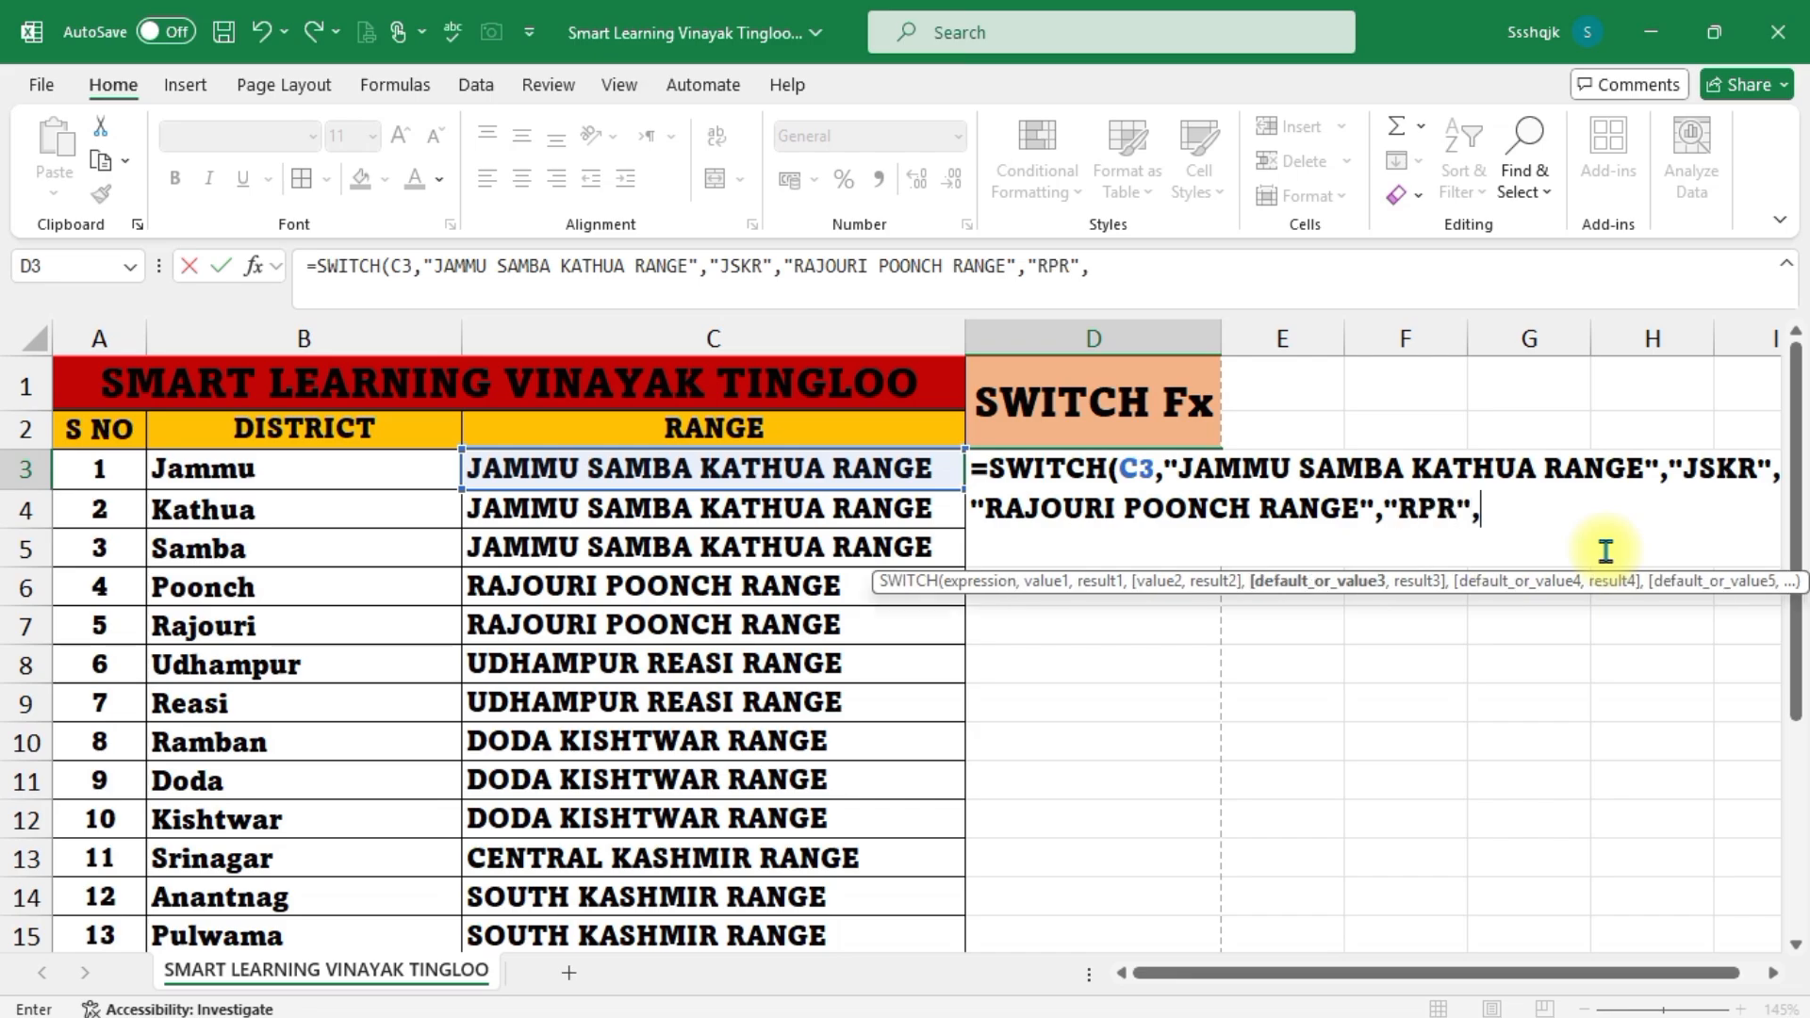
Add the third value "UDHAMPUR REASI RANGE" with the result "URR" to the SWITCH formula in D3
text("R)
key(BackSpace)
text(UDHA)
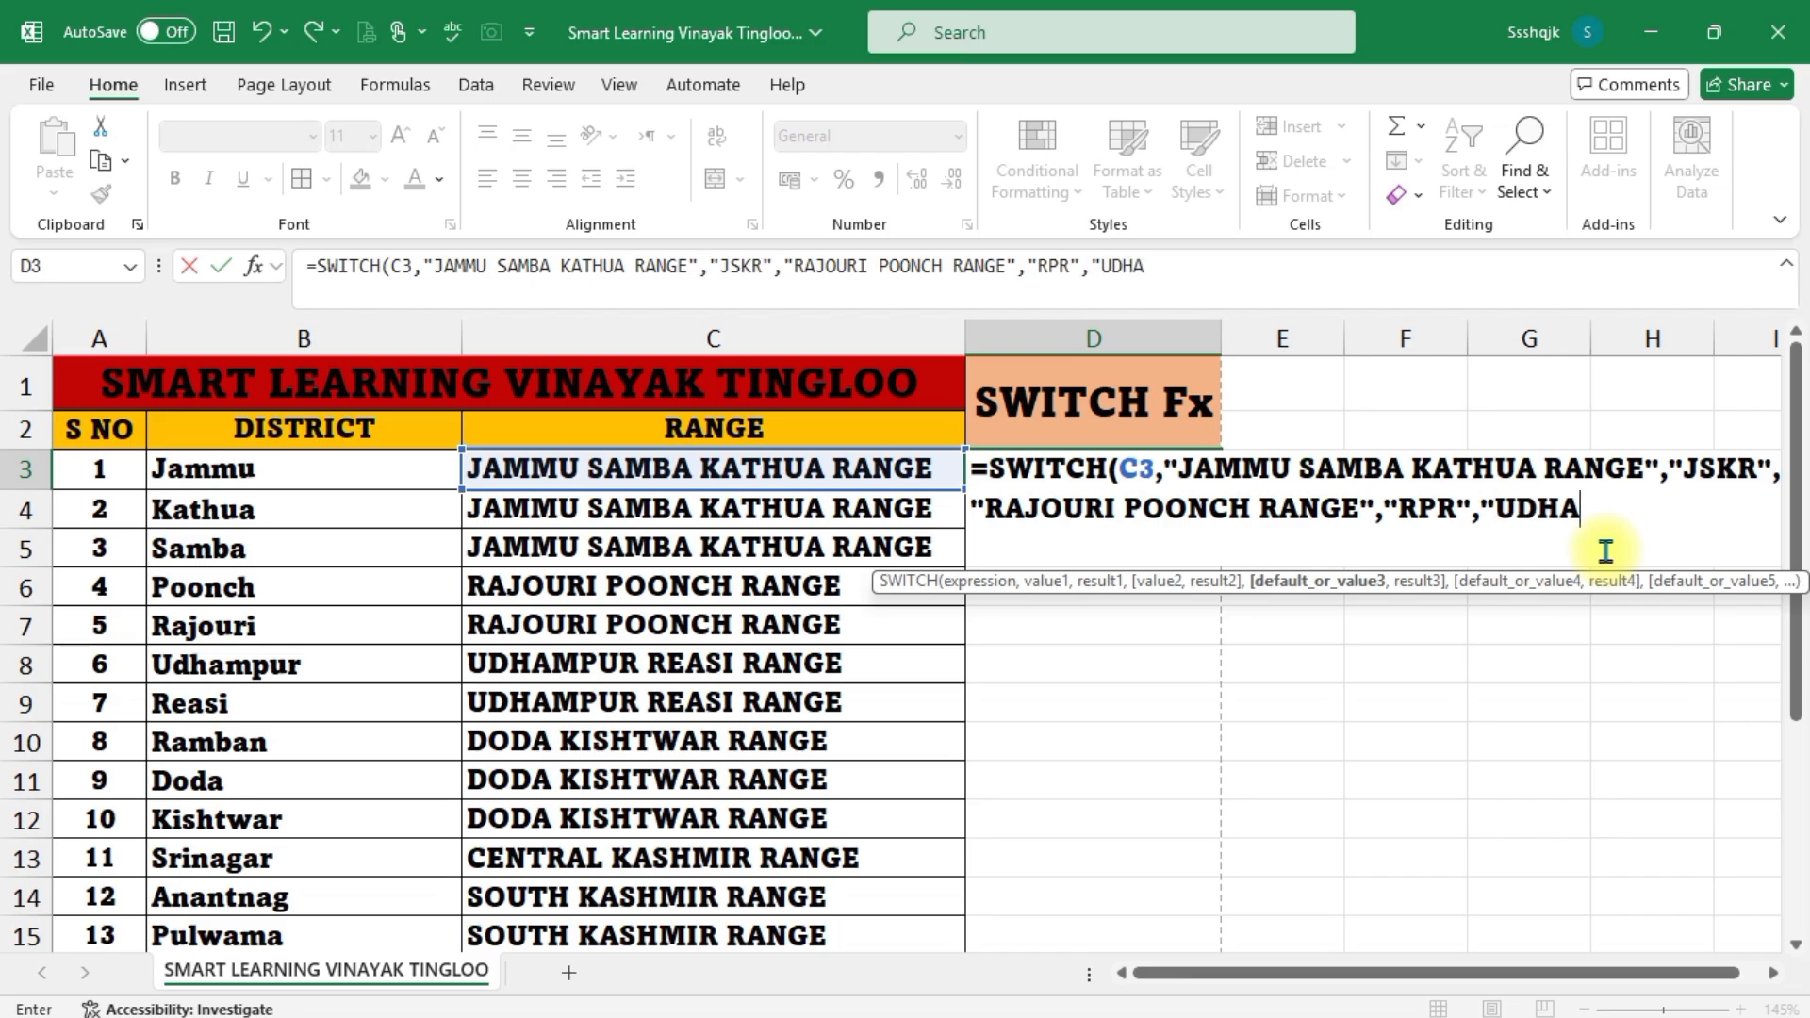
text(MPUR RE)
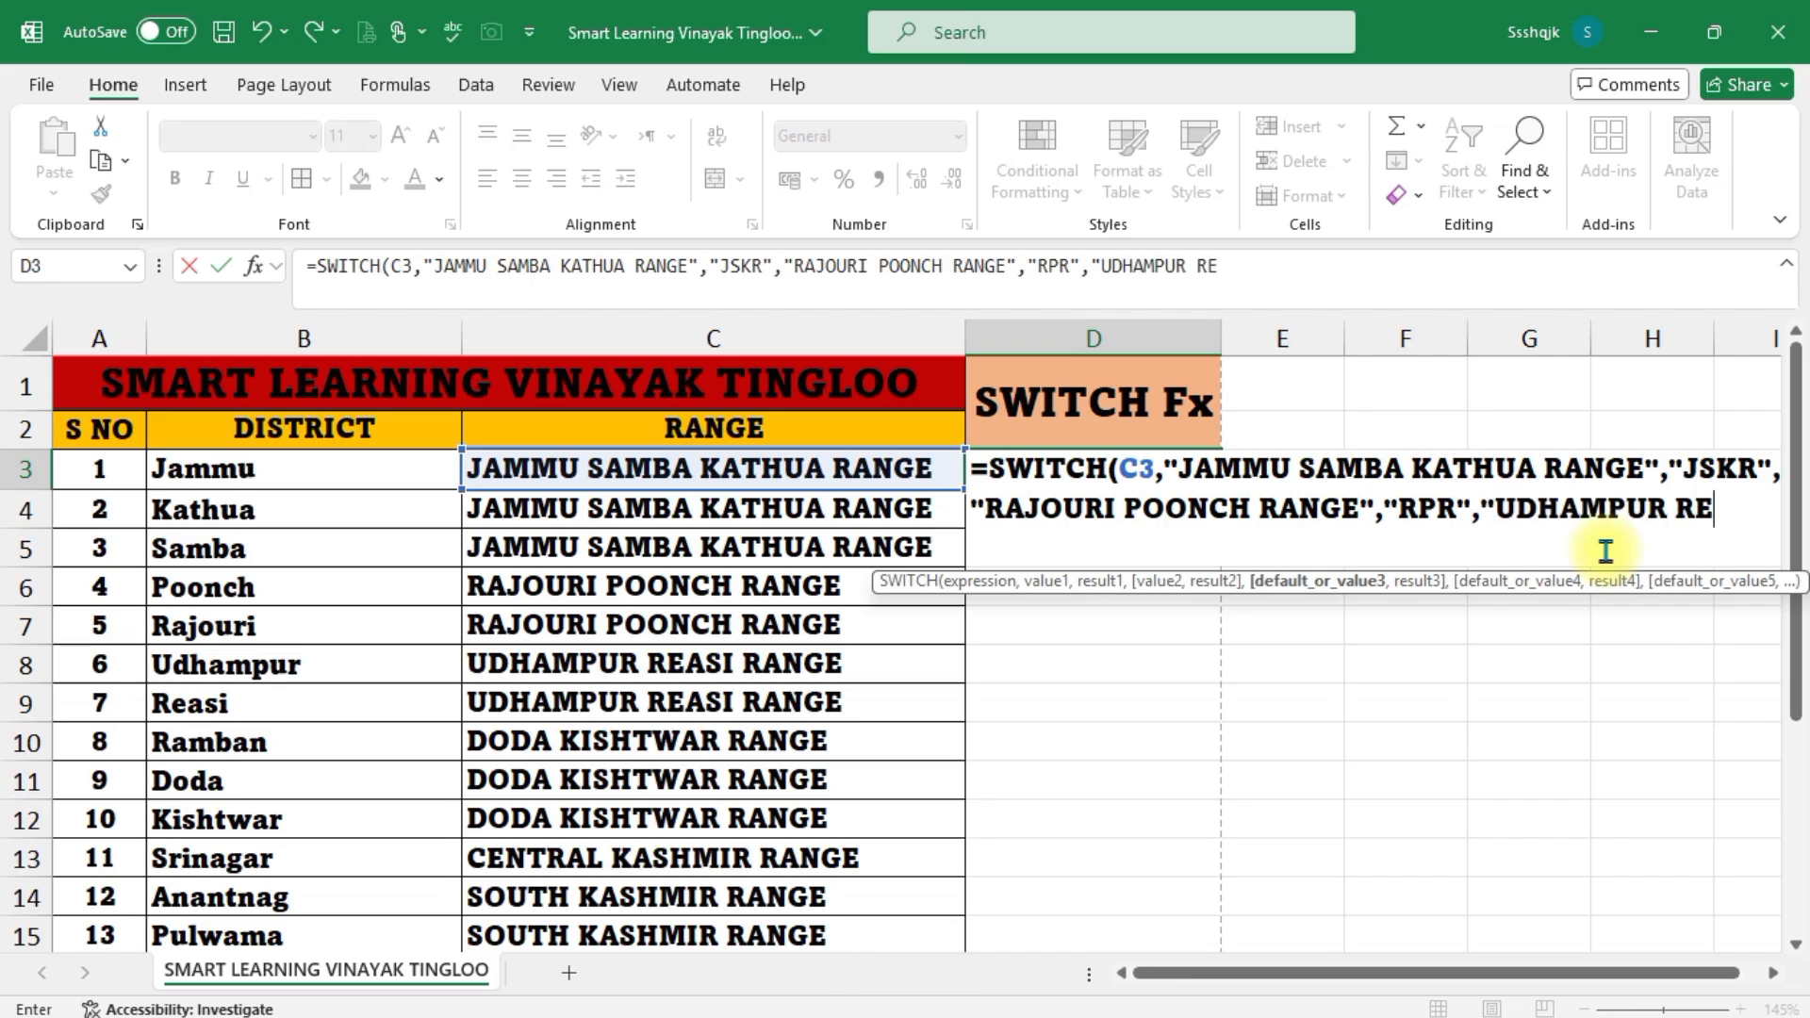
text(ASI RANGE)
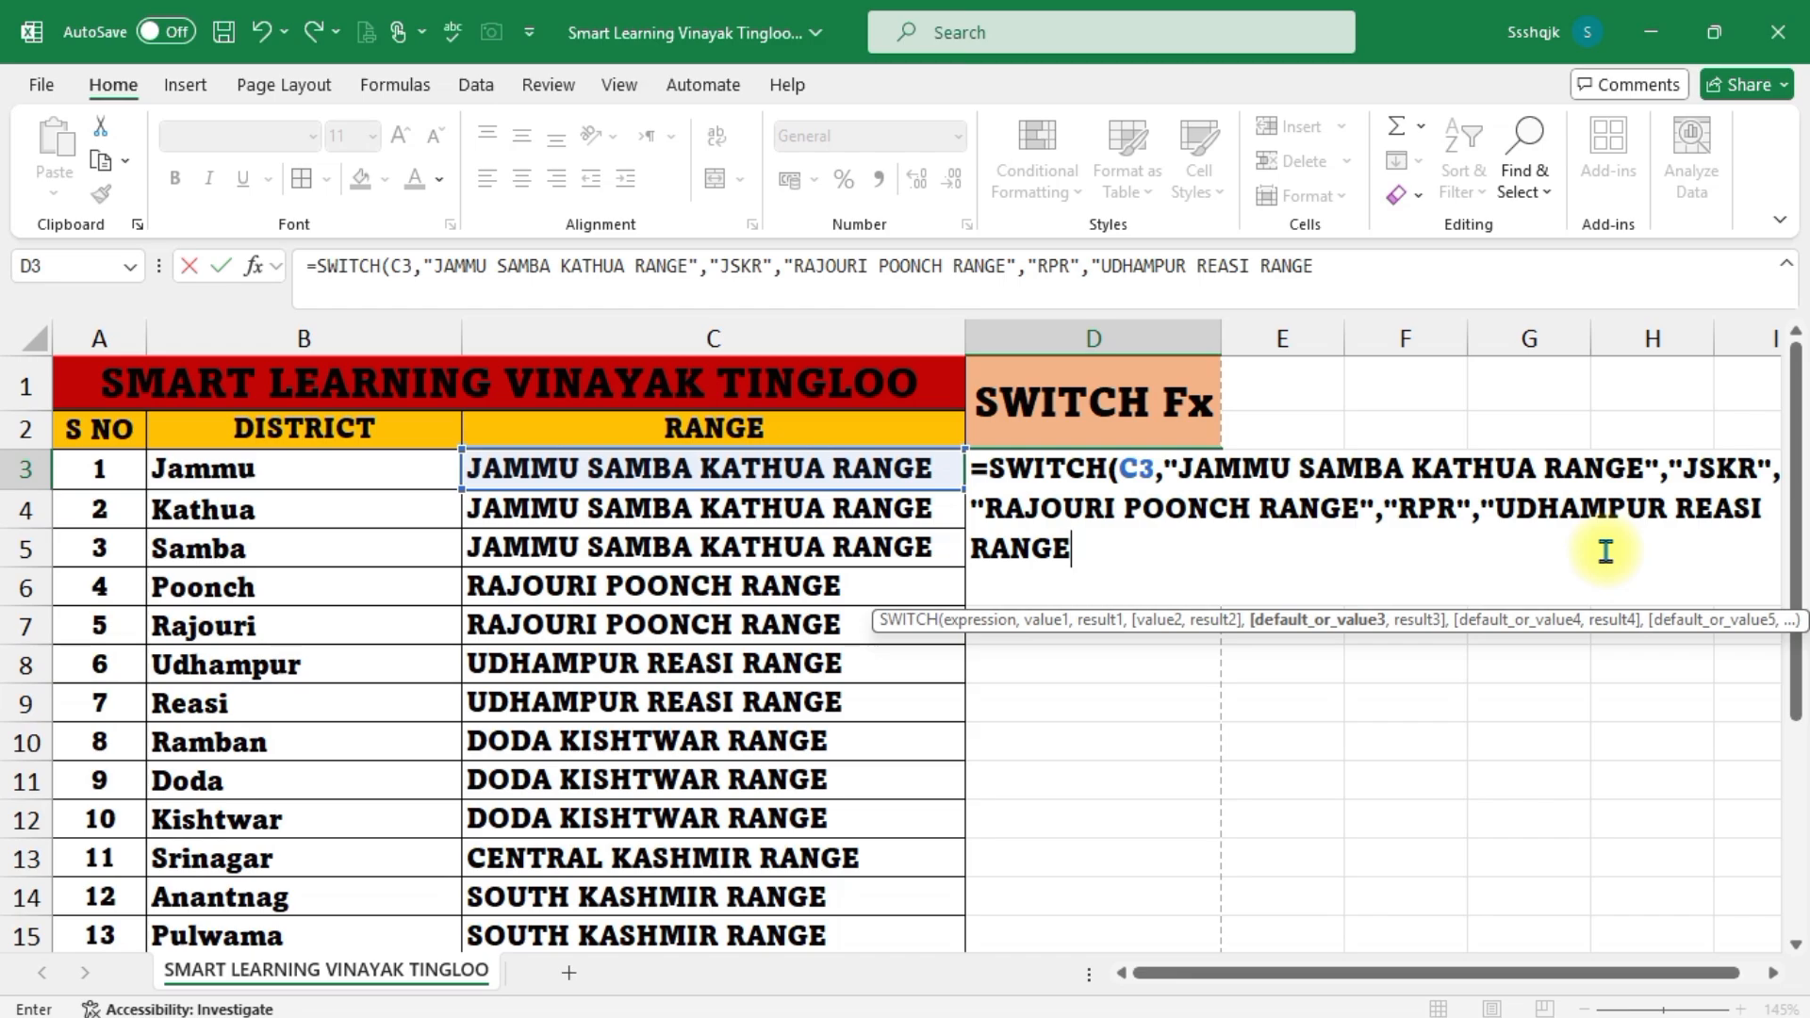
text(",)
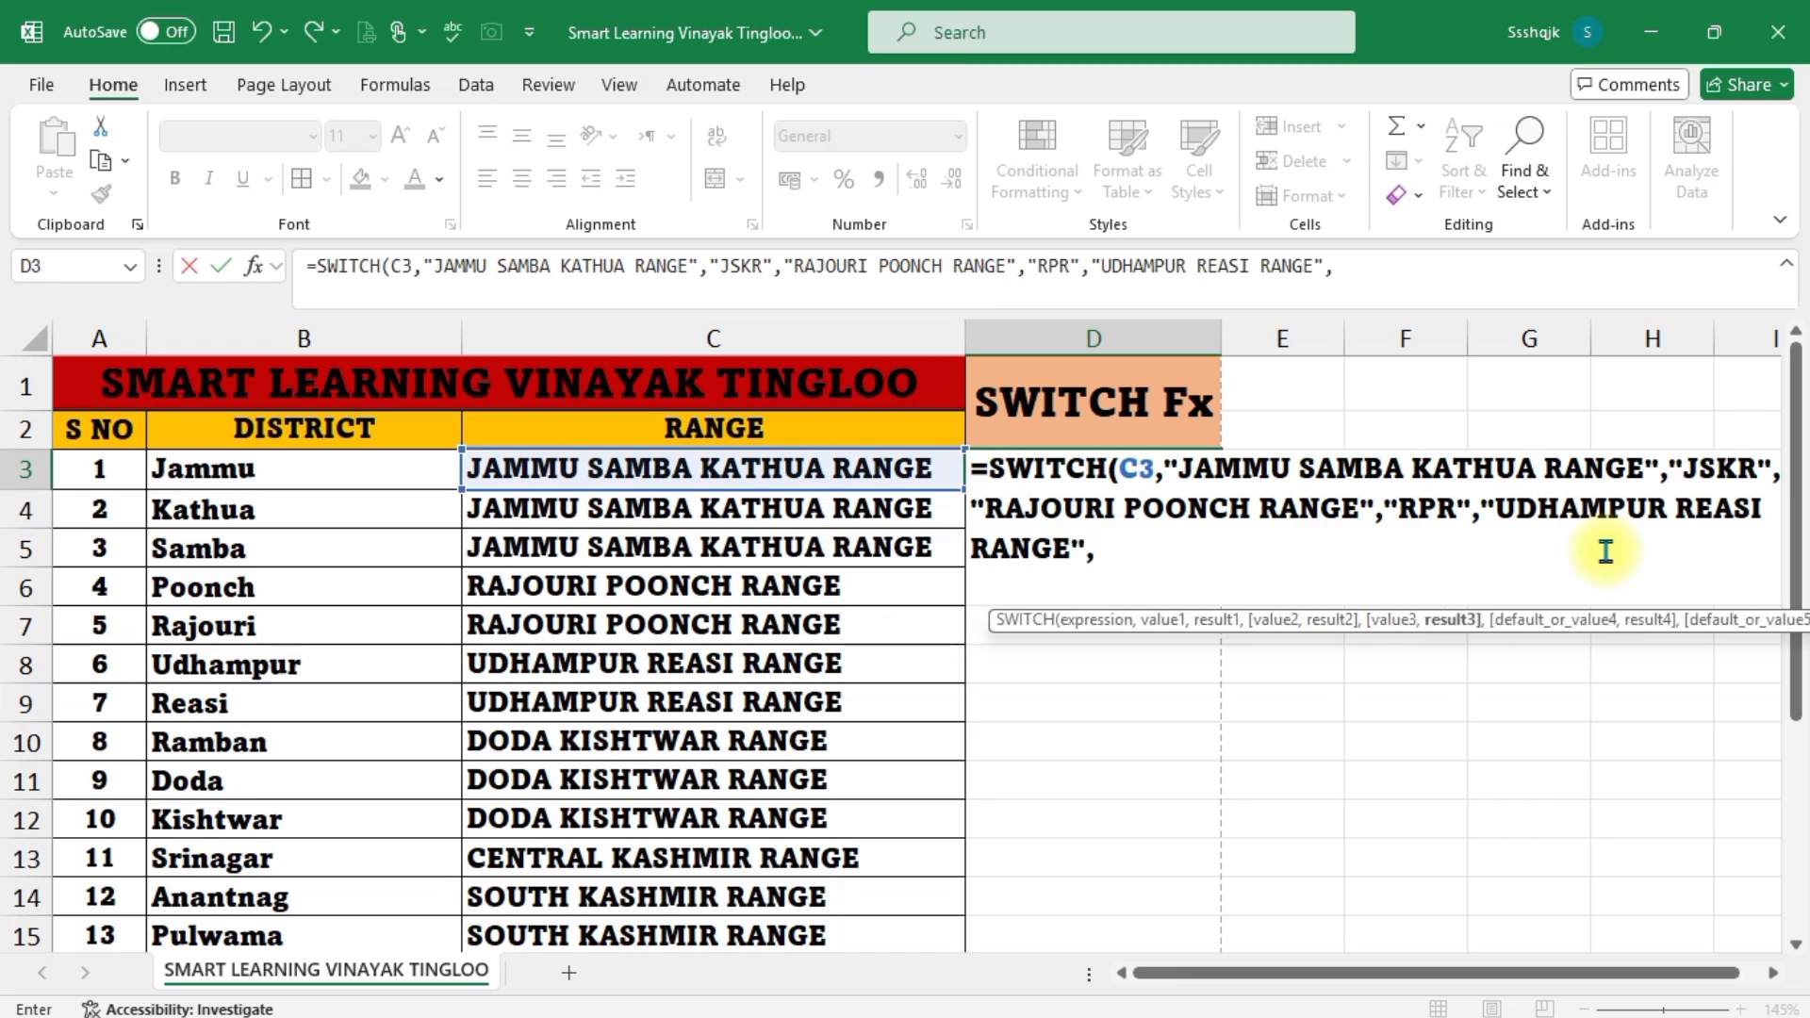
text("URR")
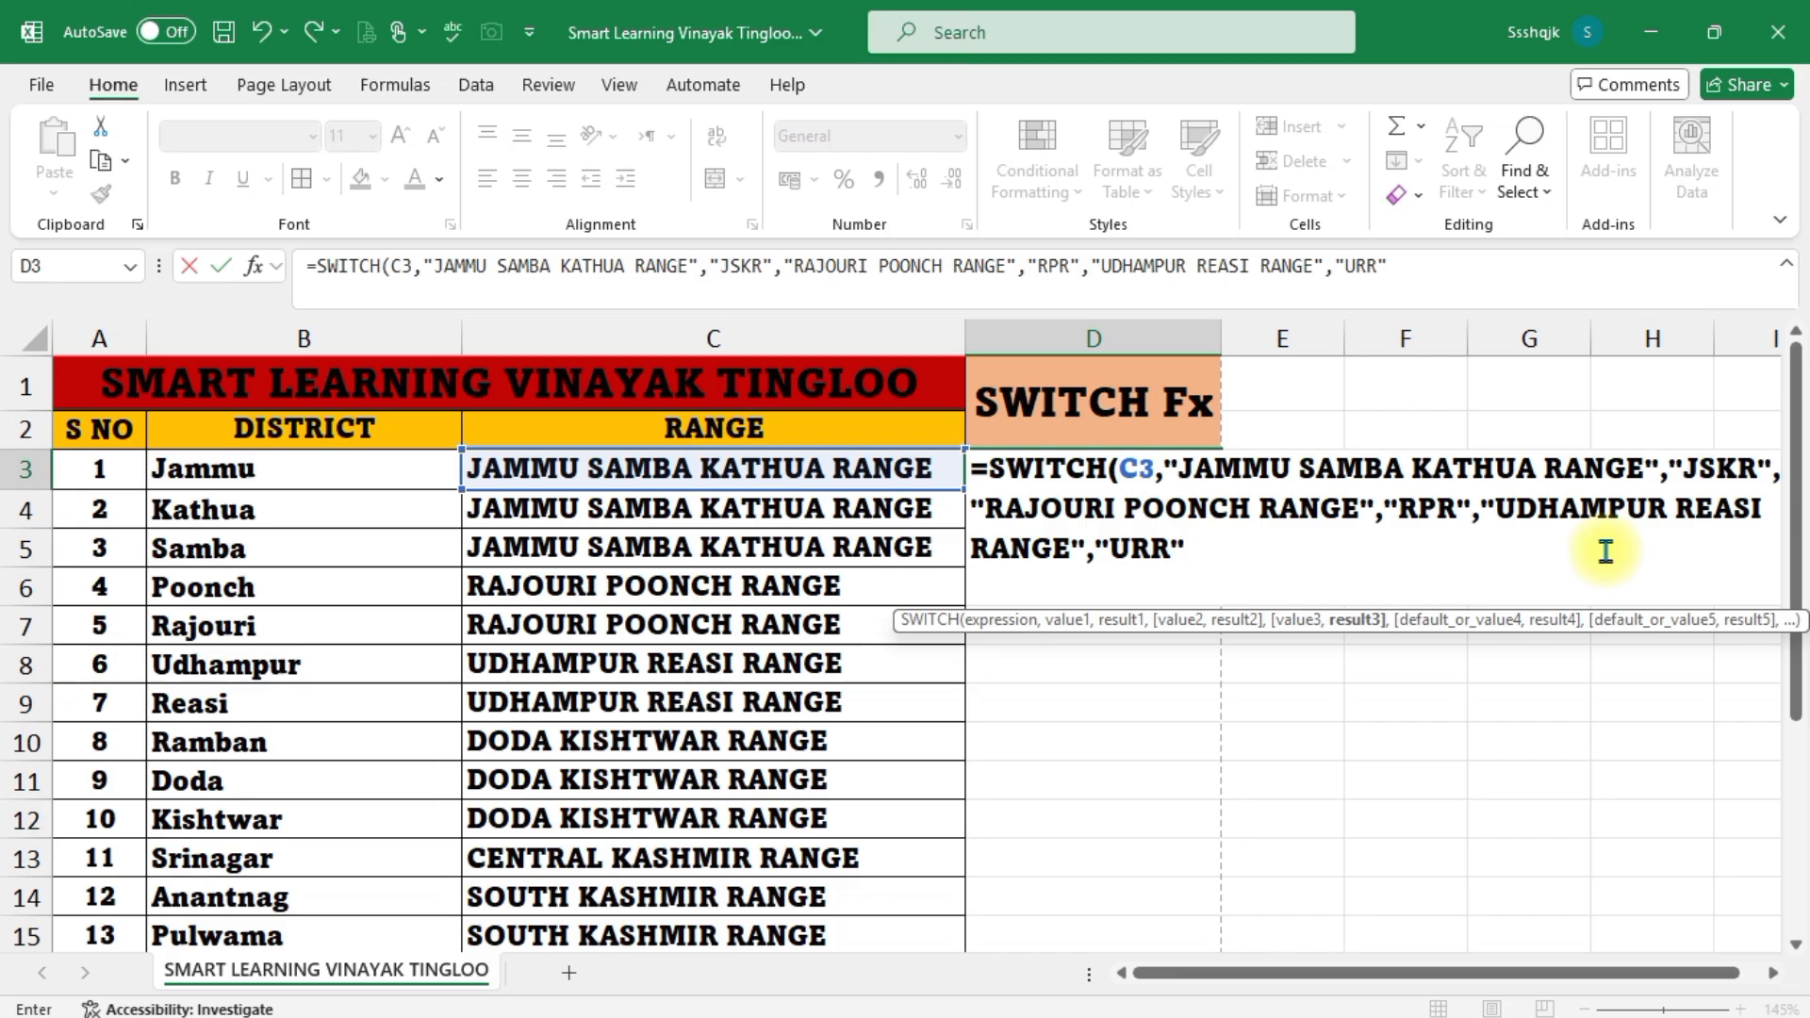
Add the fourth value "DODA KISHTWAR RANGE" with the result "DKR" to the SWITCH formula in D3
text(,")
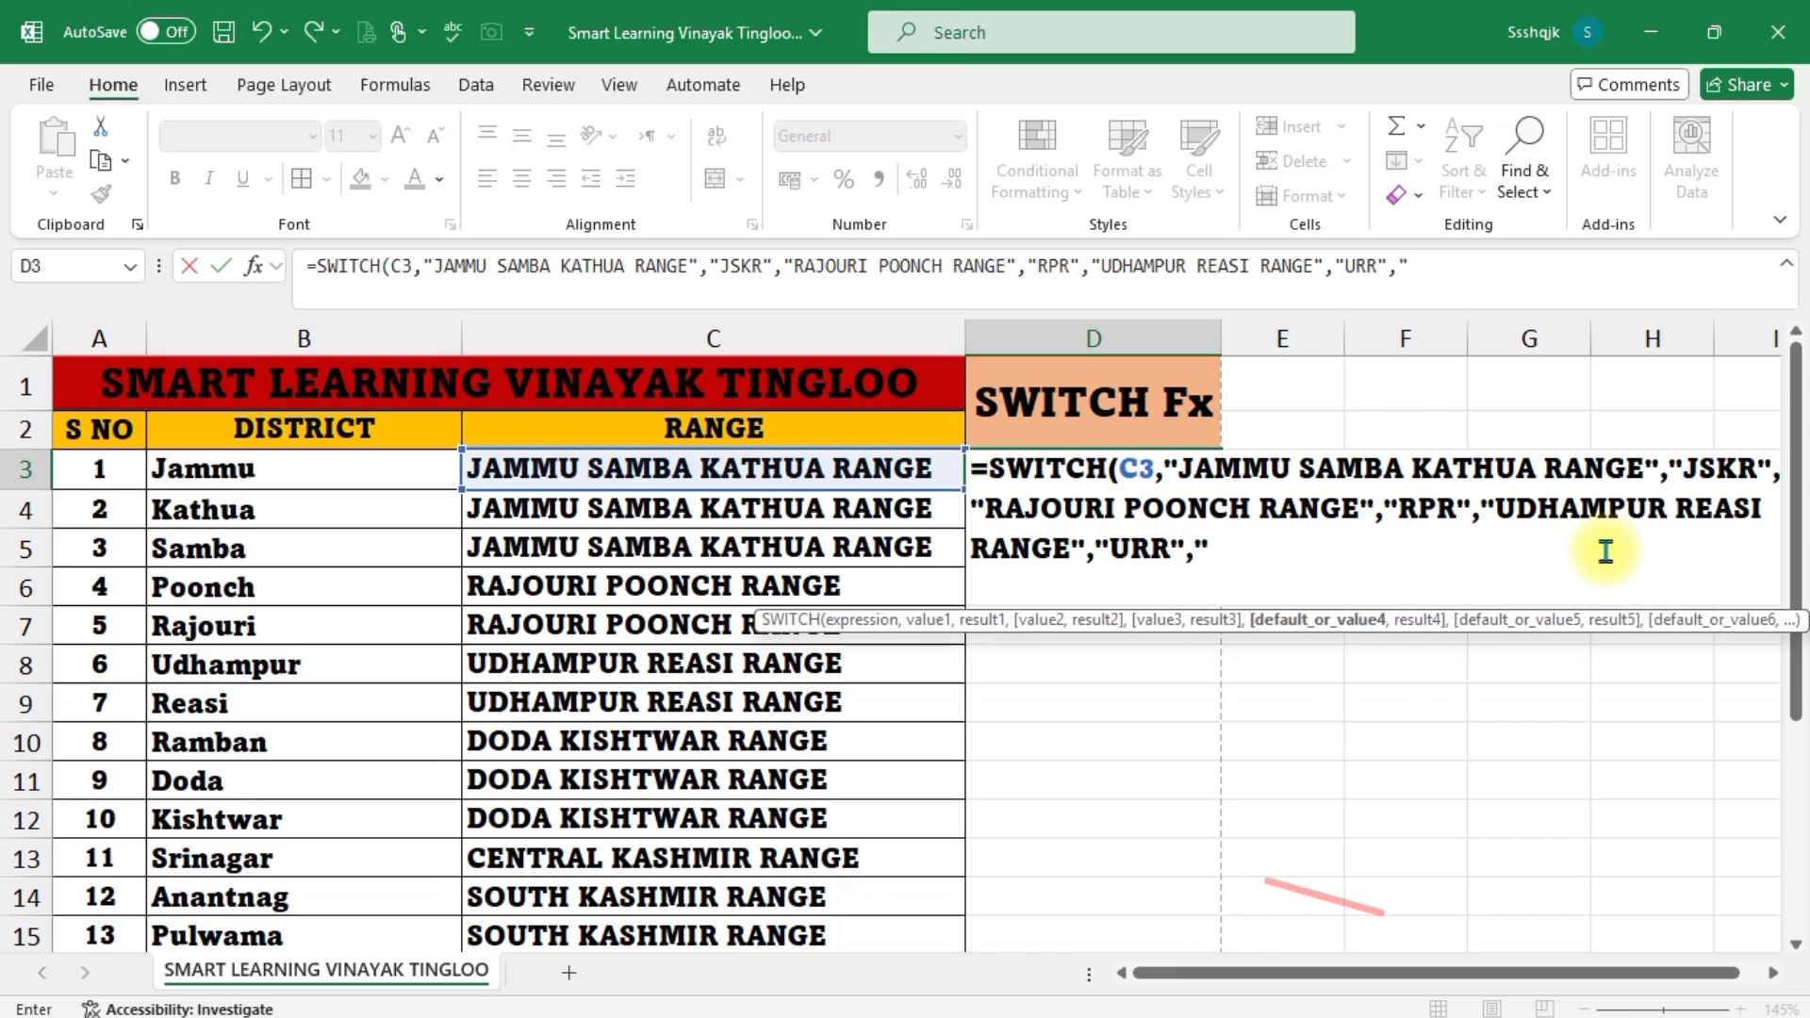
text(DODA)
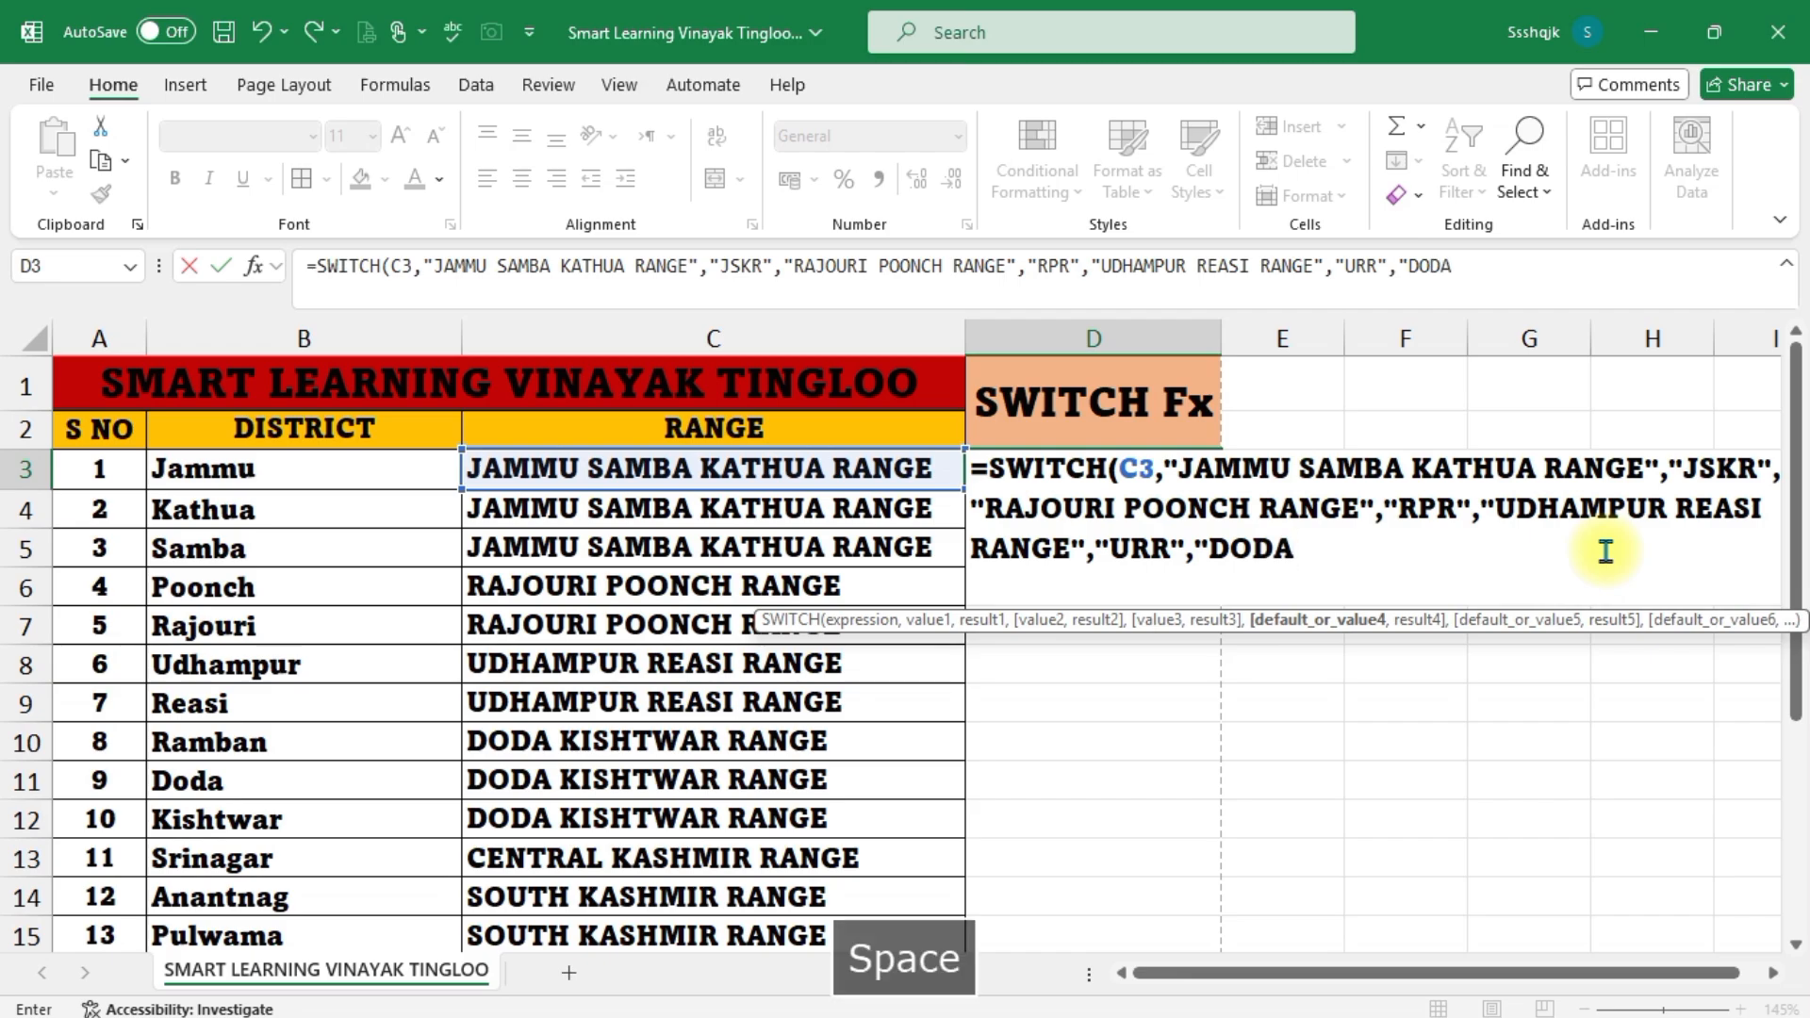
text( KISH TWAR RANGE)
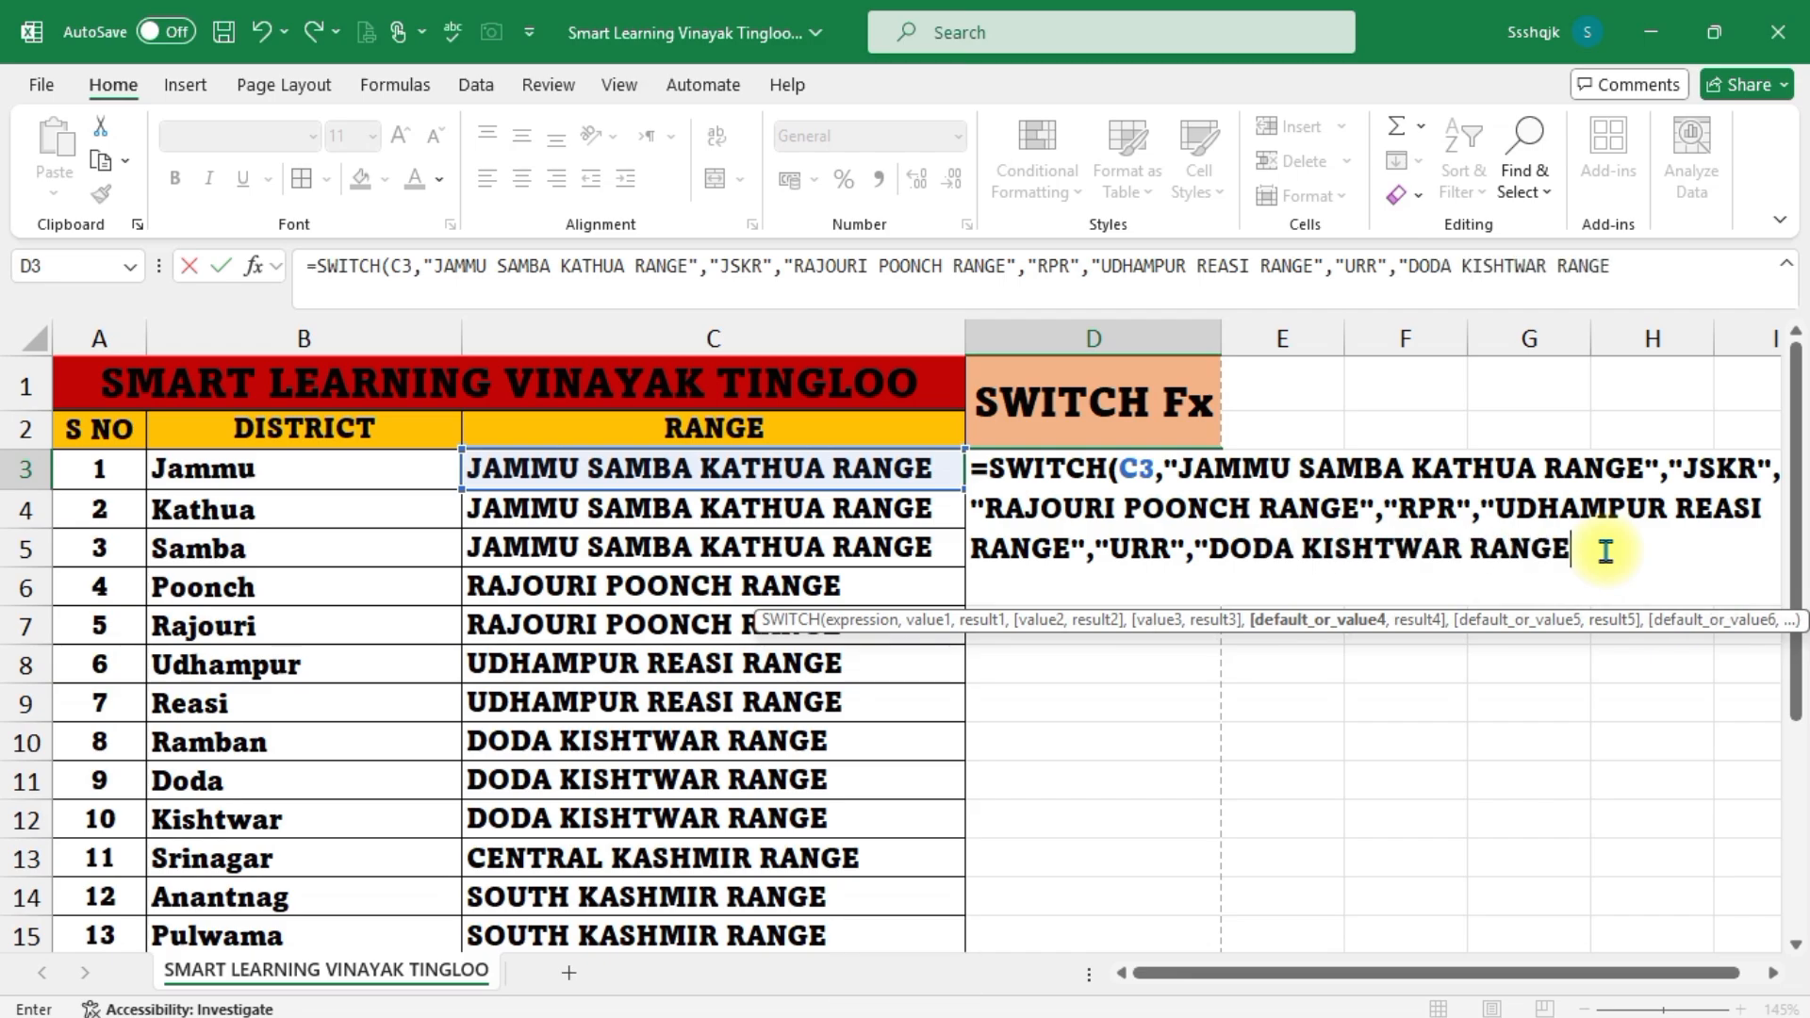
text(",")
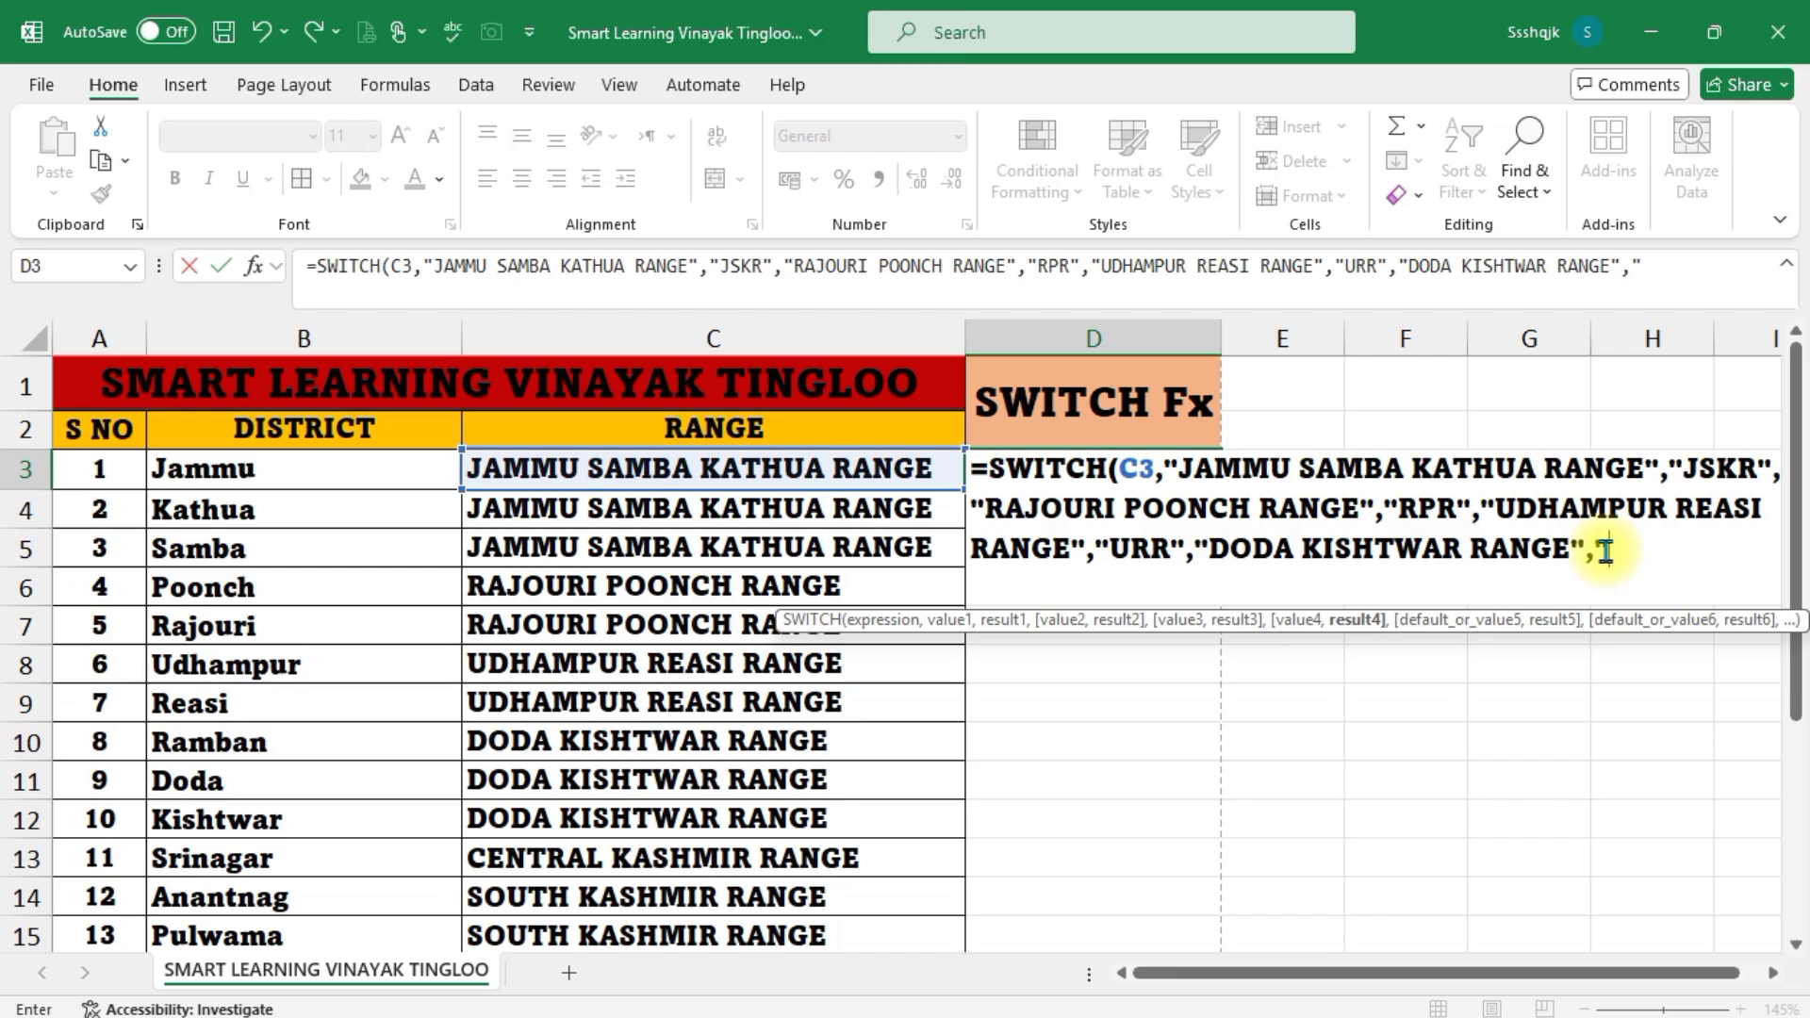
text(DKR")
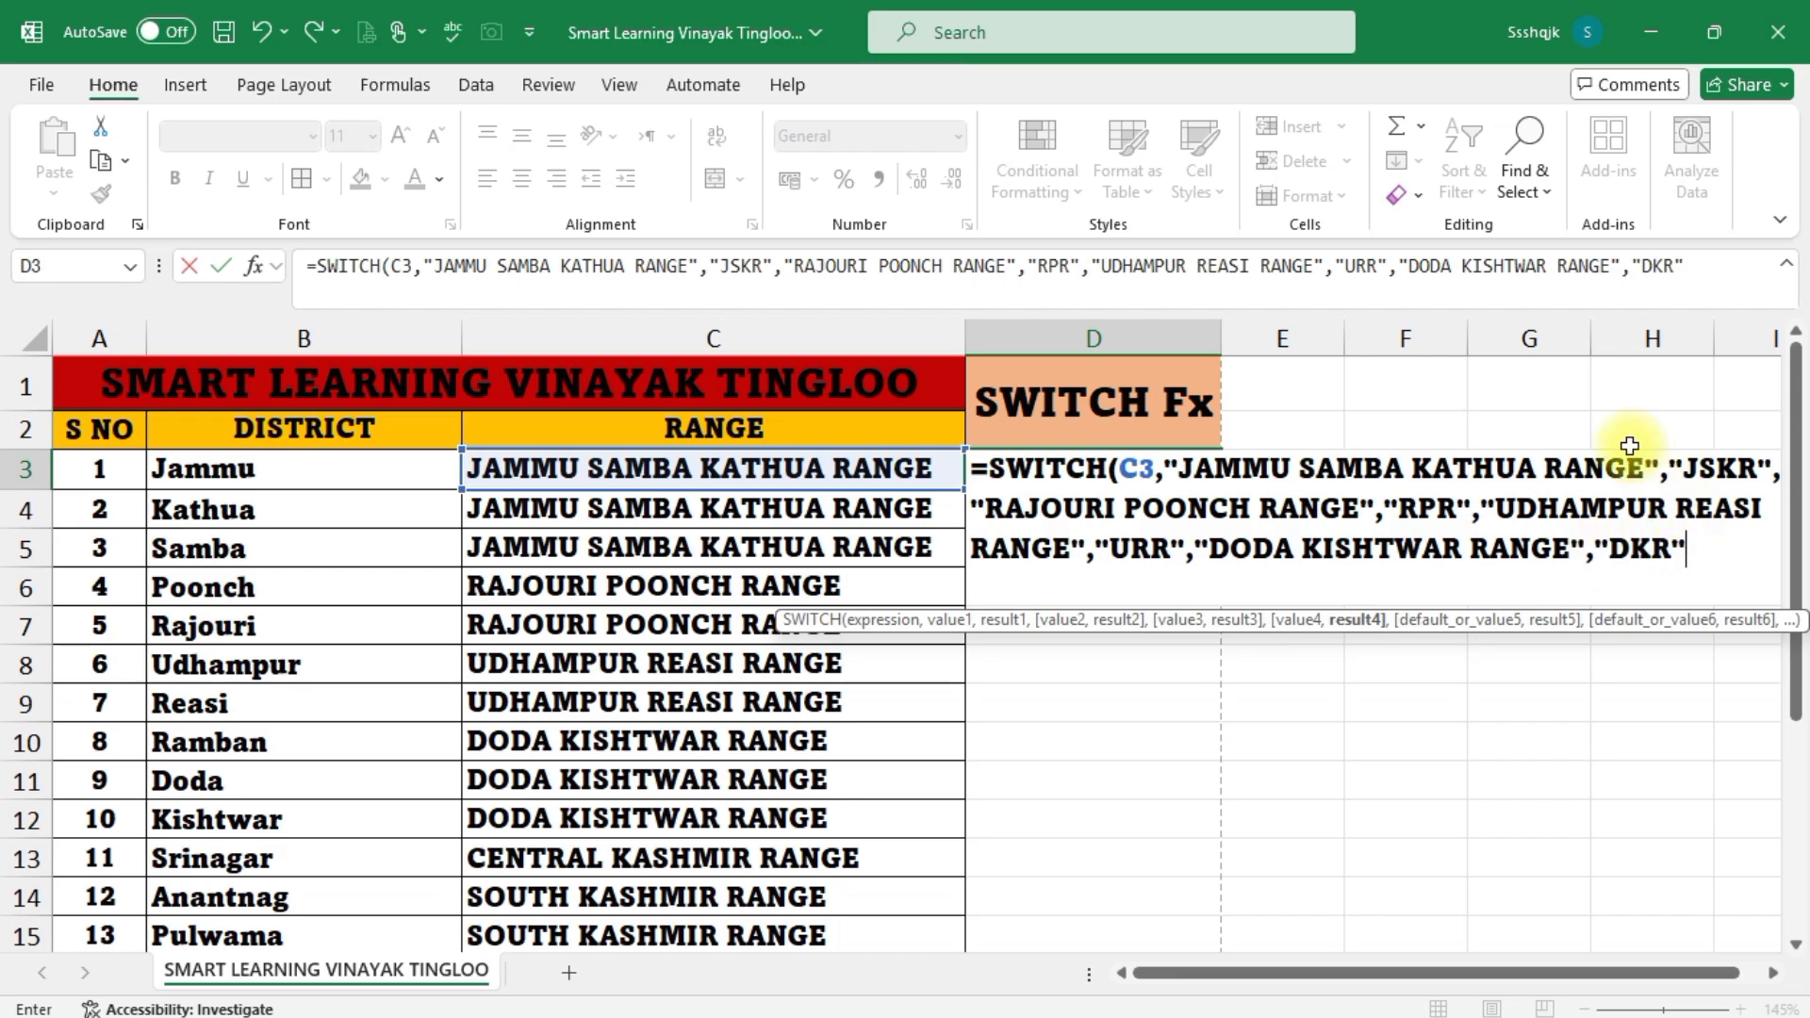
text(,)
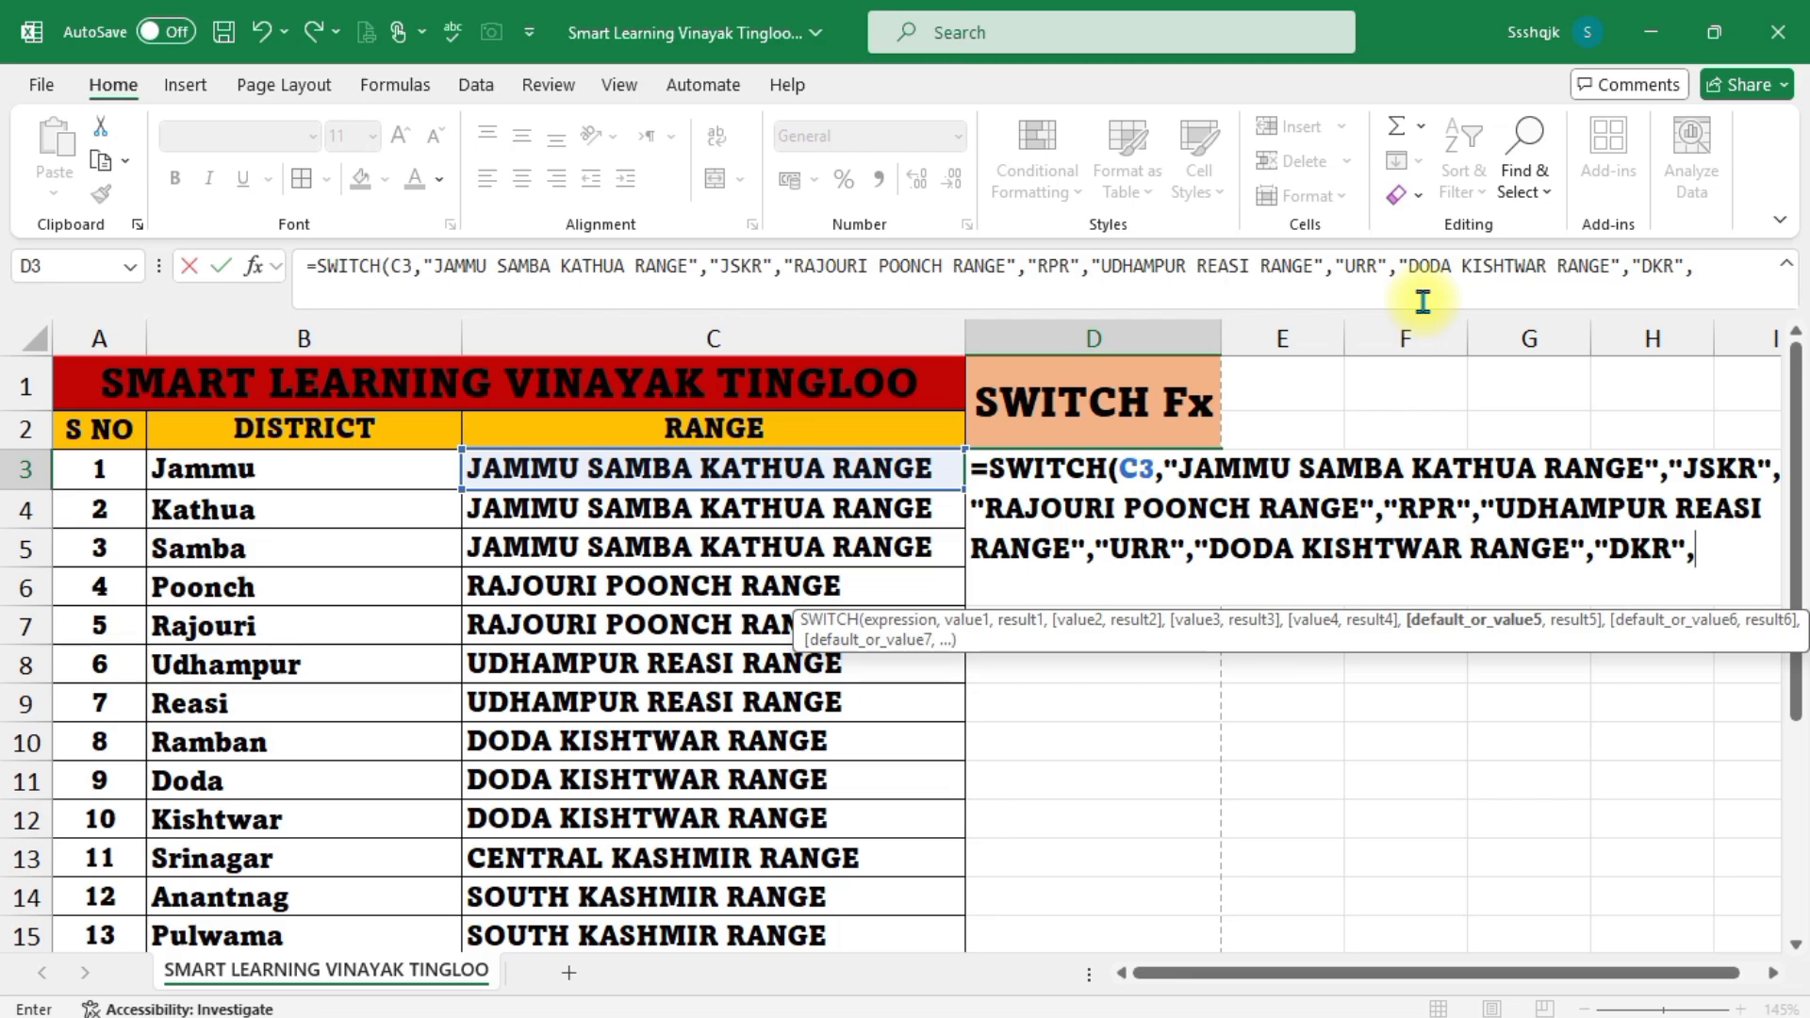
Add the fifth value "SOUTH KASHMIR RANGE" with the result "SKR" to the SWITCH formula in D3
text("SOUTH KASHMIR R)
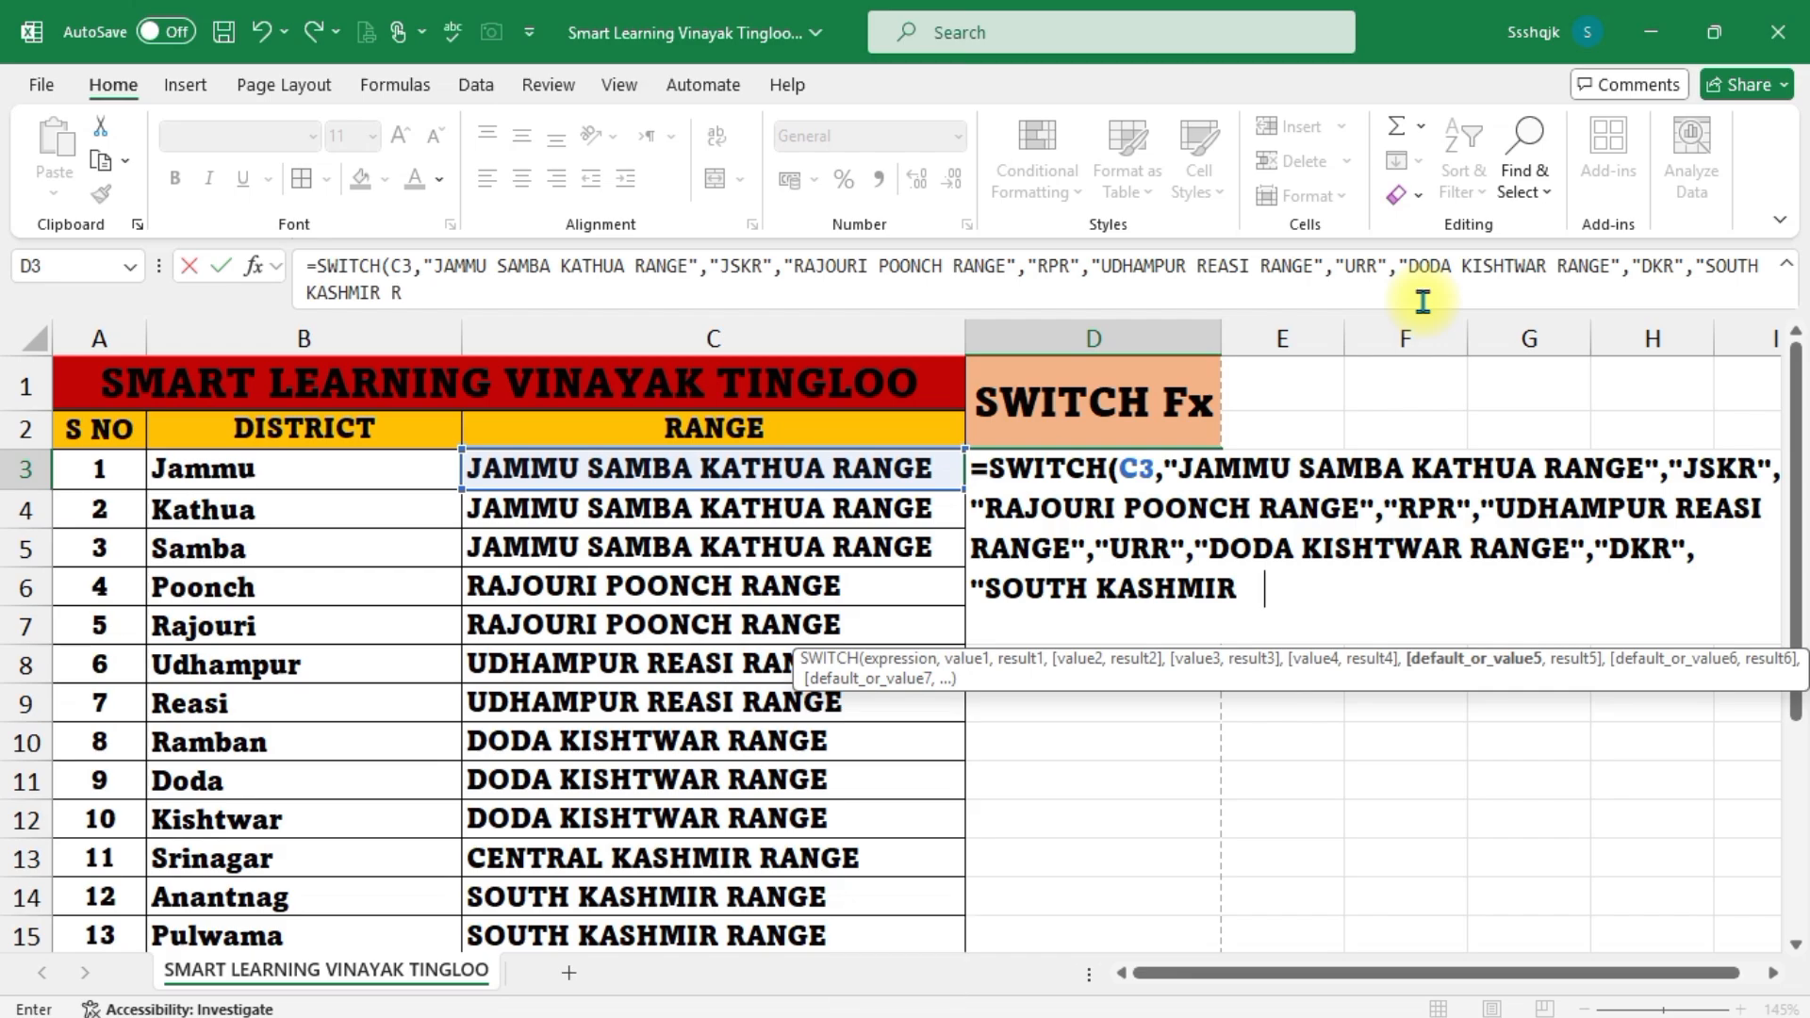
text(ANGE)
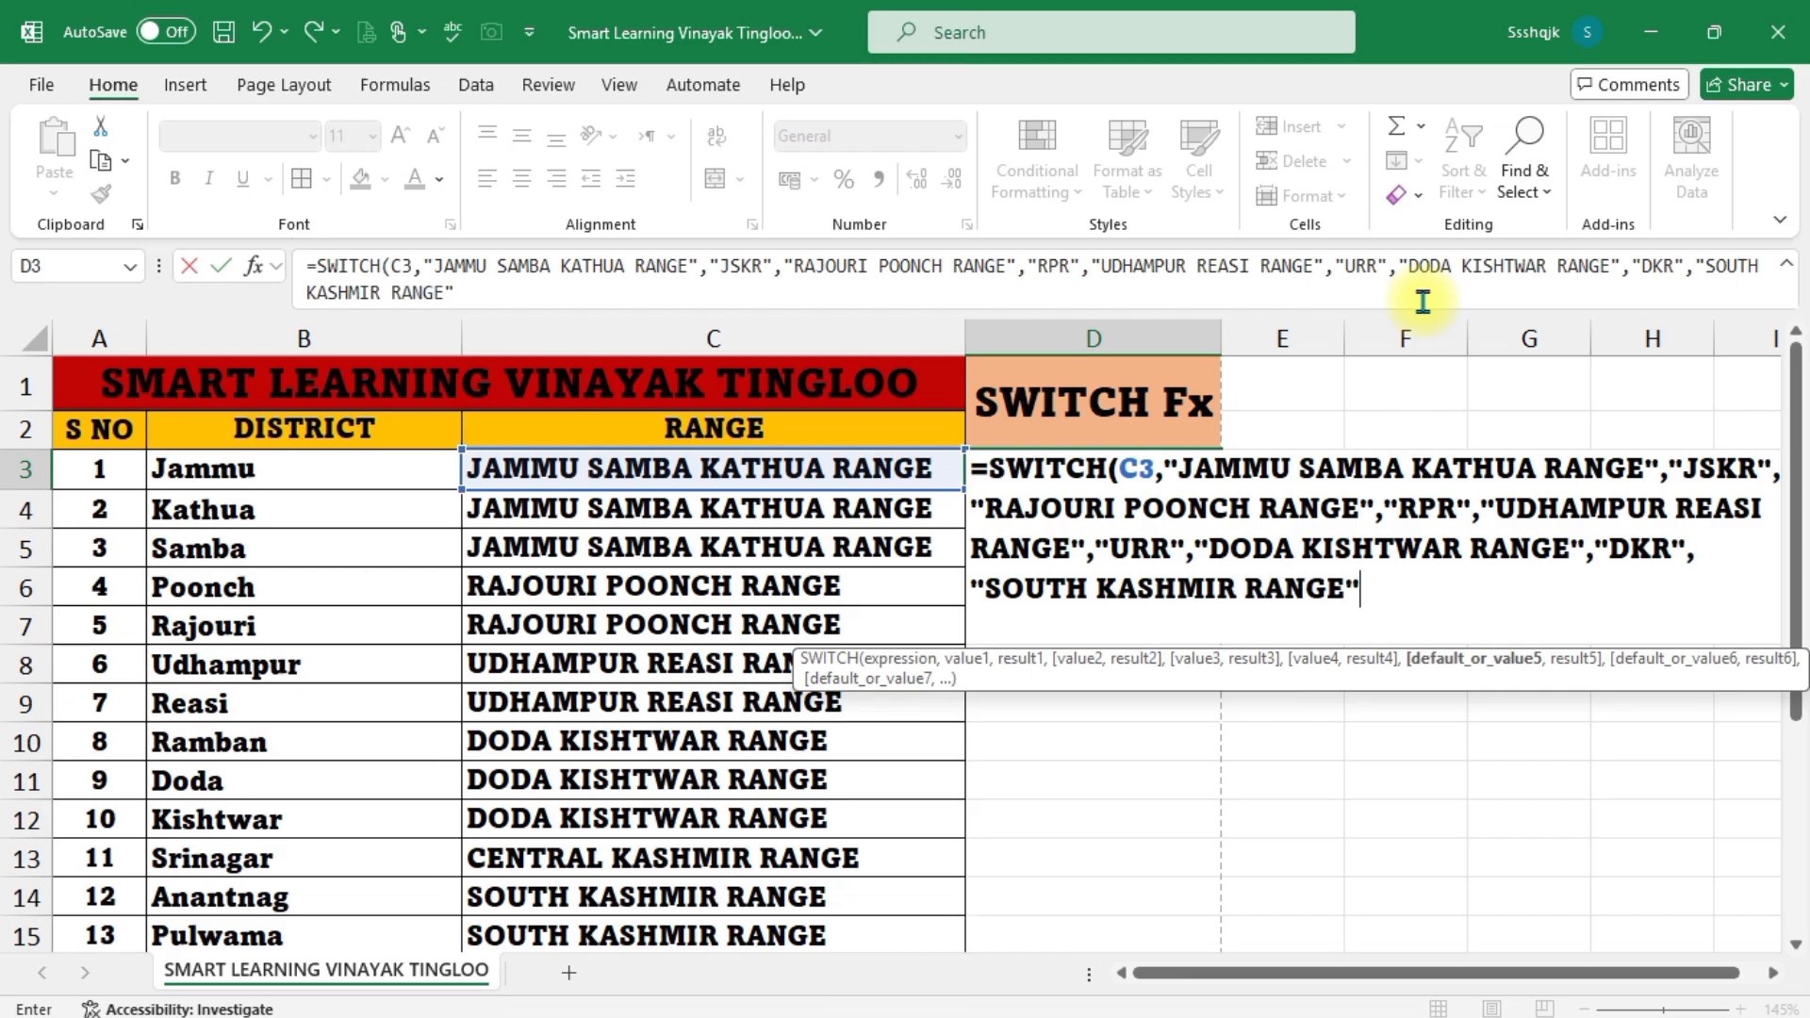
text(,"SKR",)
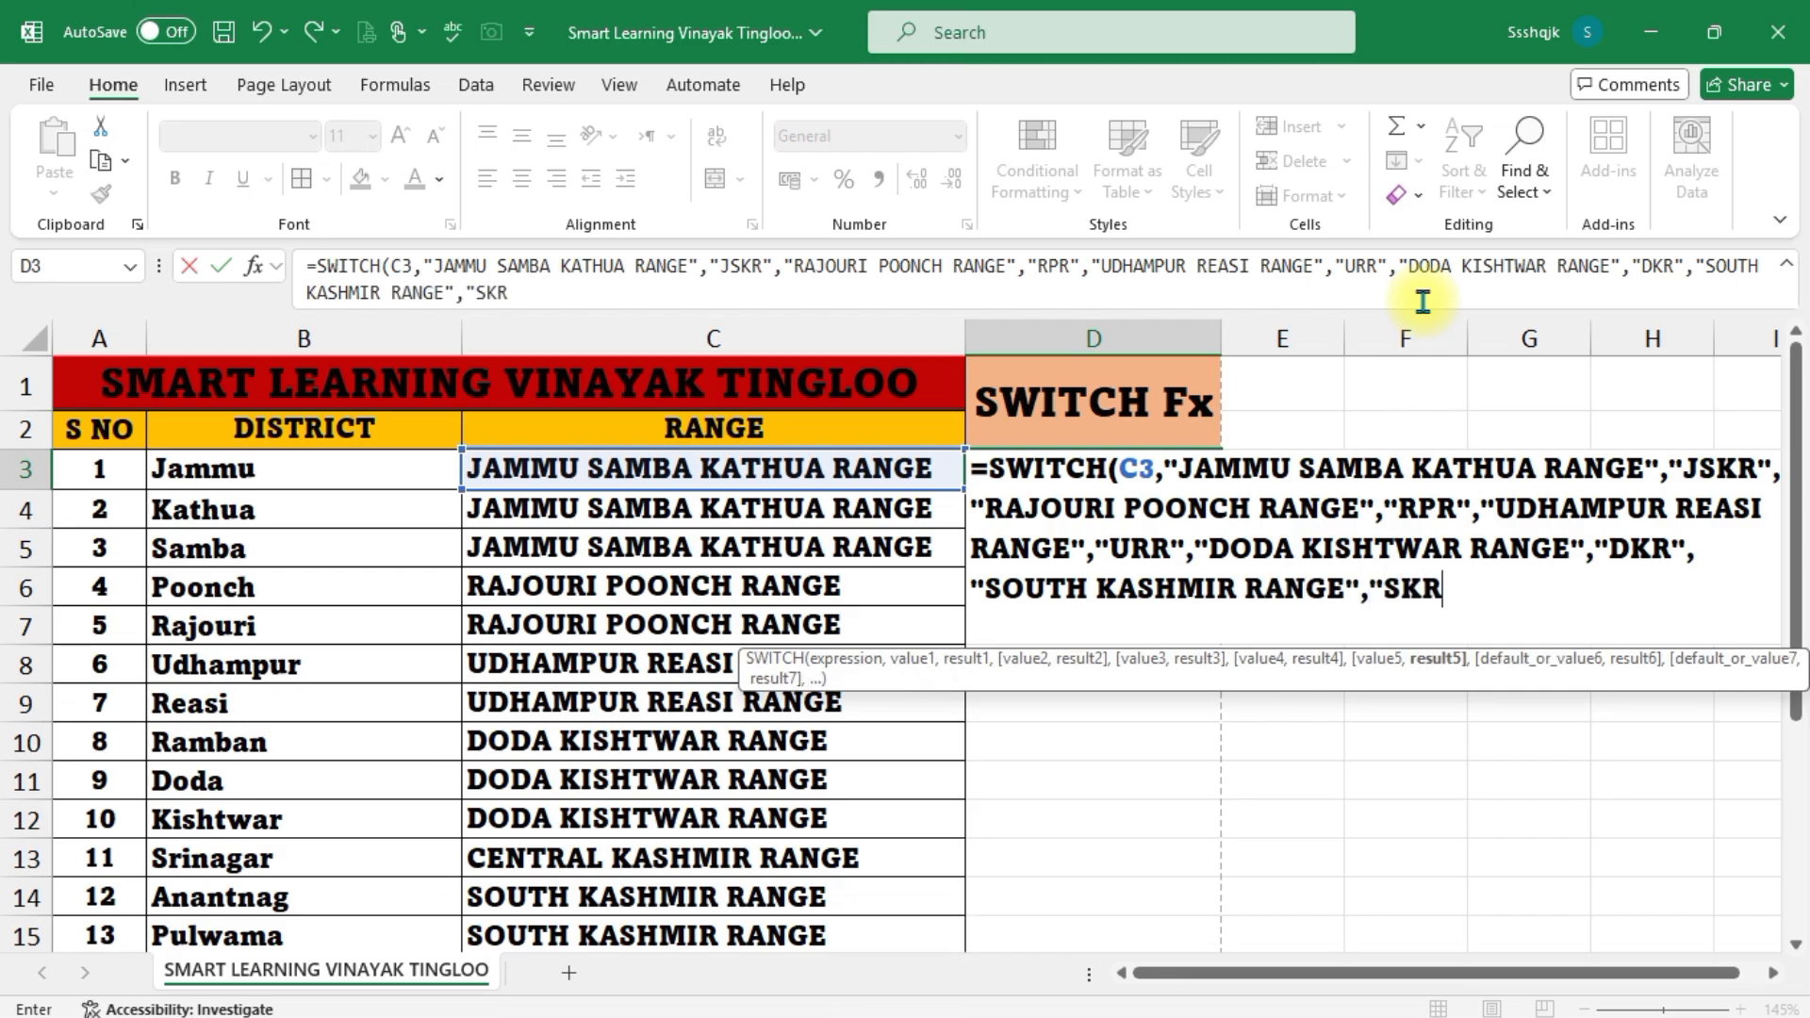
Add the sixth value "NORTH KASHMIR RANGE" with the result "NKR" to the SWITCH formula in D3
text(")
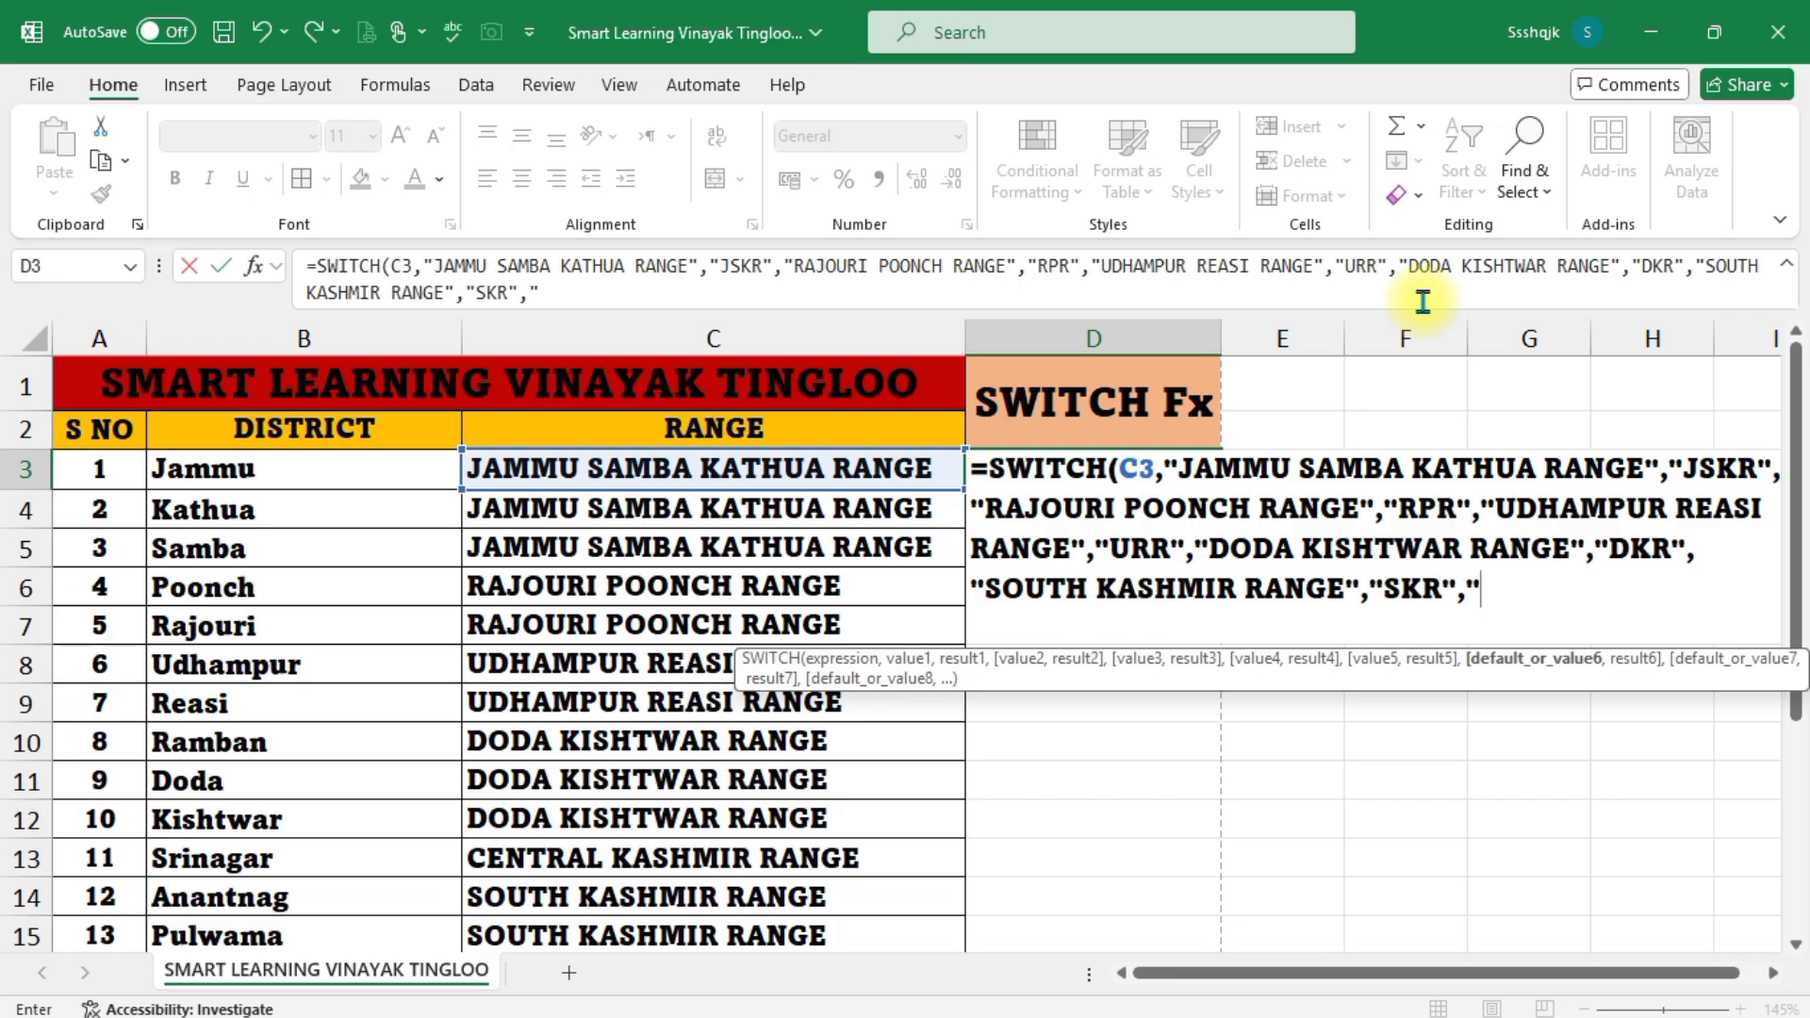
text(NORTH KA)
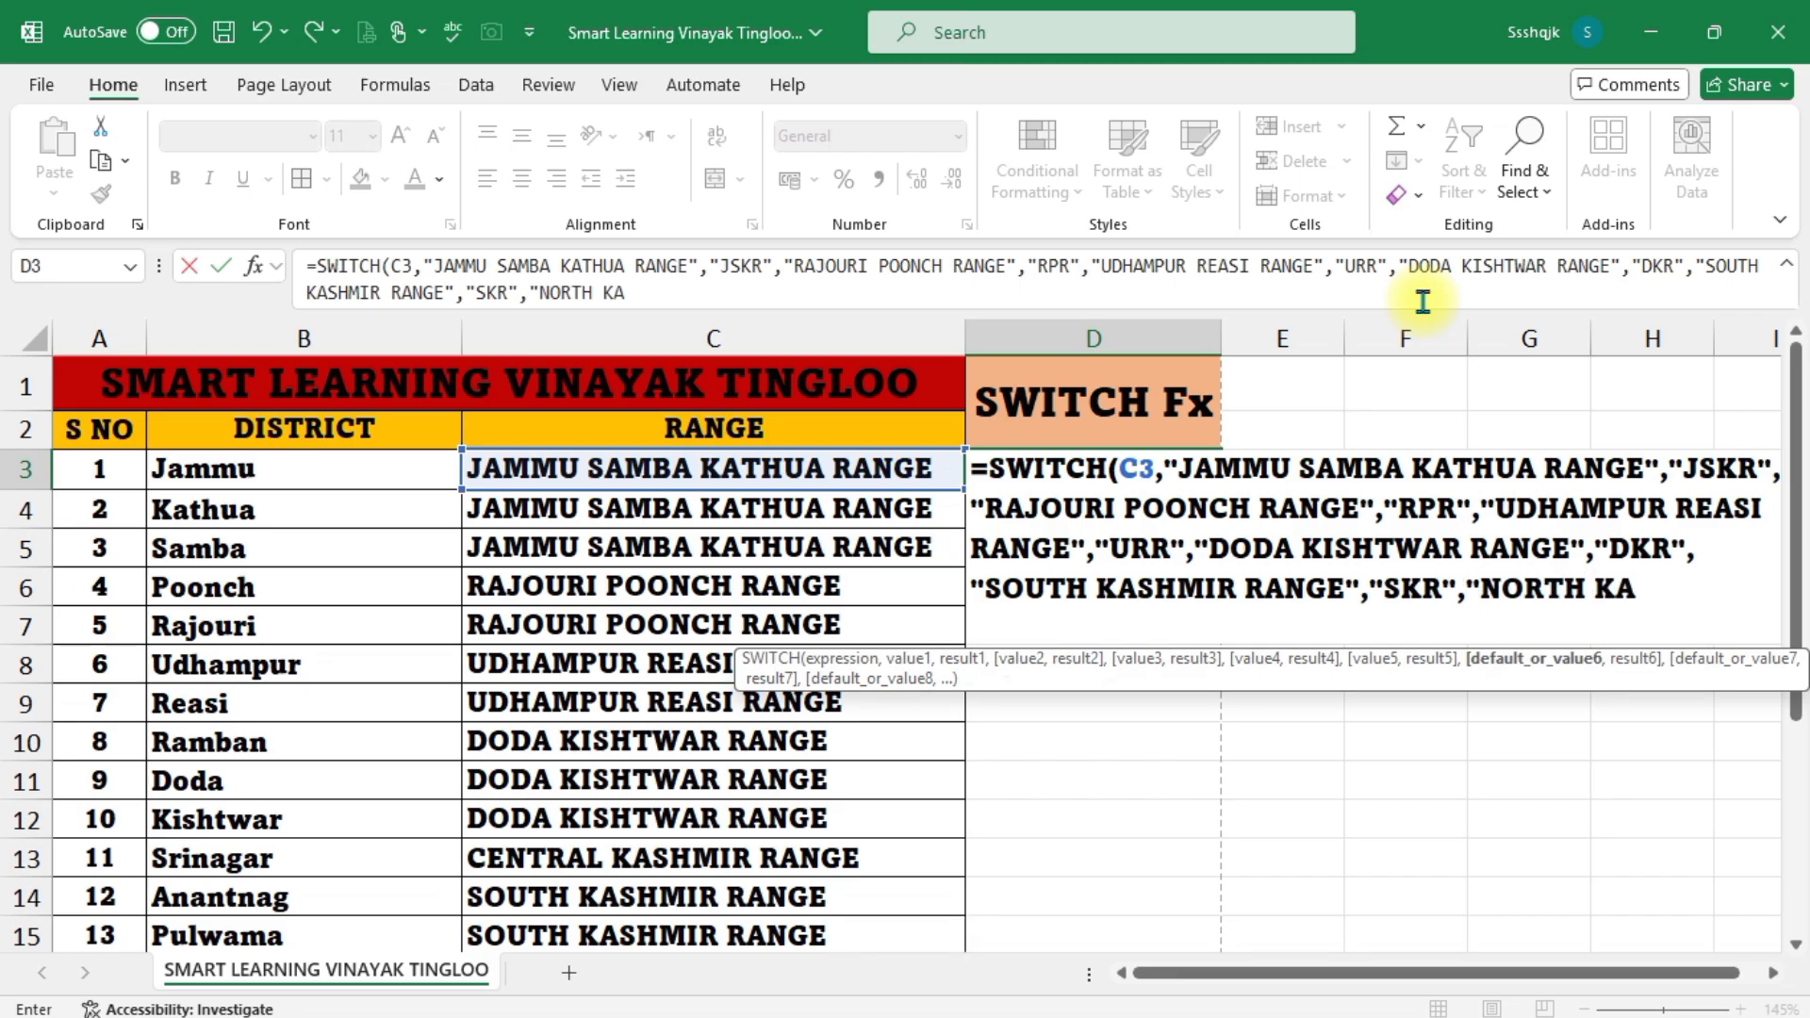
text(SHMIR RANGE")
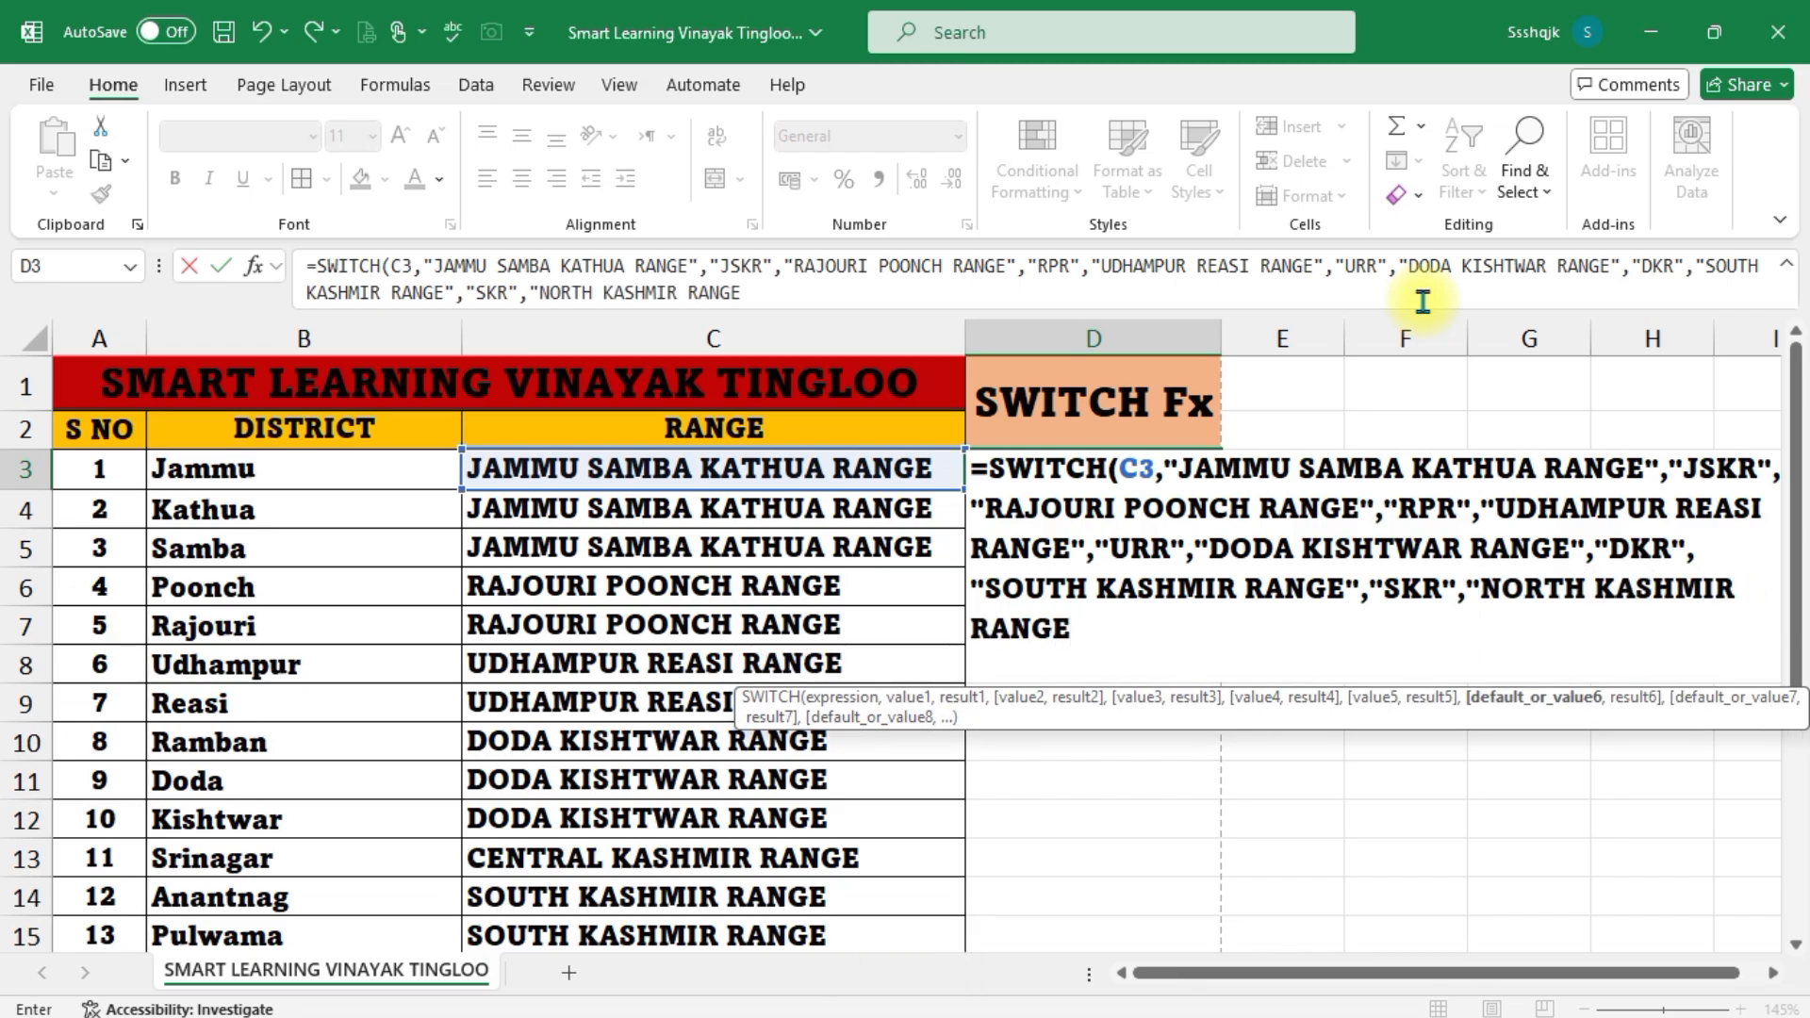
text(,")
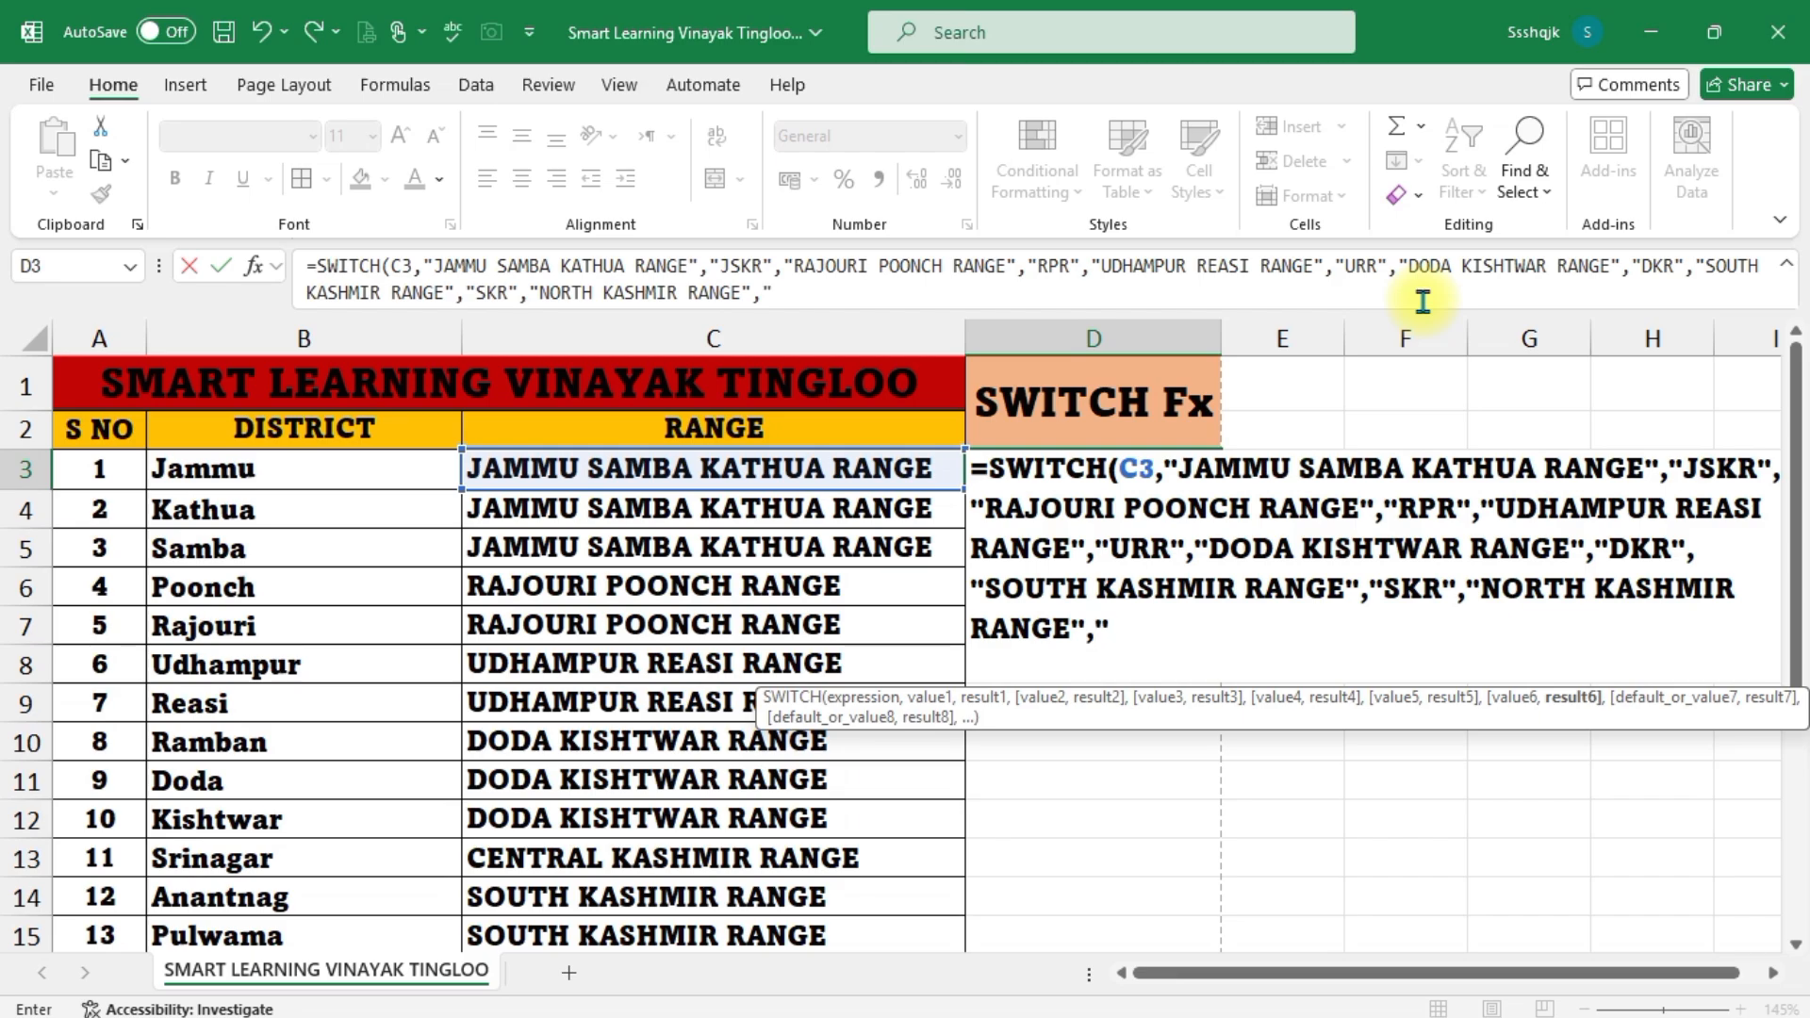
text(NKR")
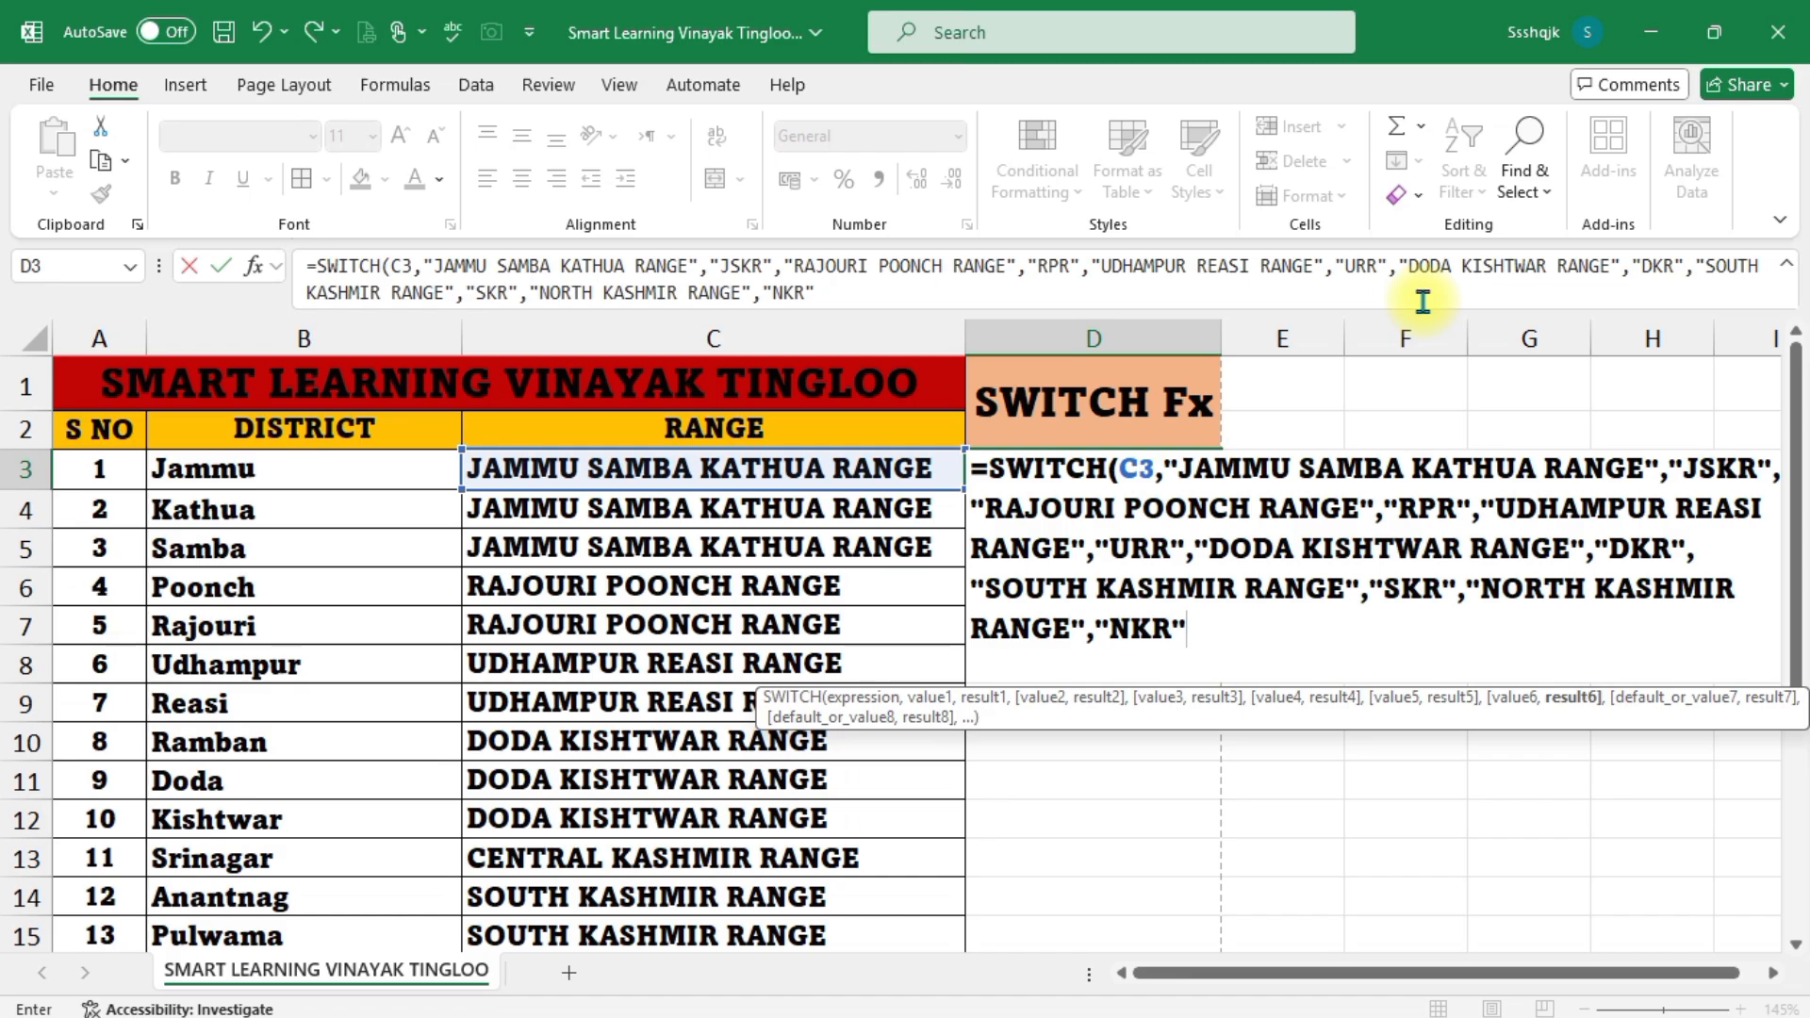
Add the seventh value "CENTRAL KASHMIR RANGE" with the result "CKR" and complete the SWITCH formula in D3
text(,)
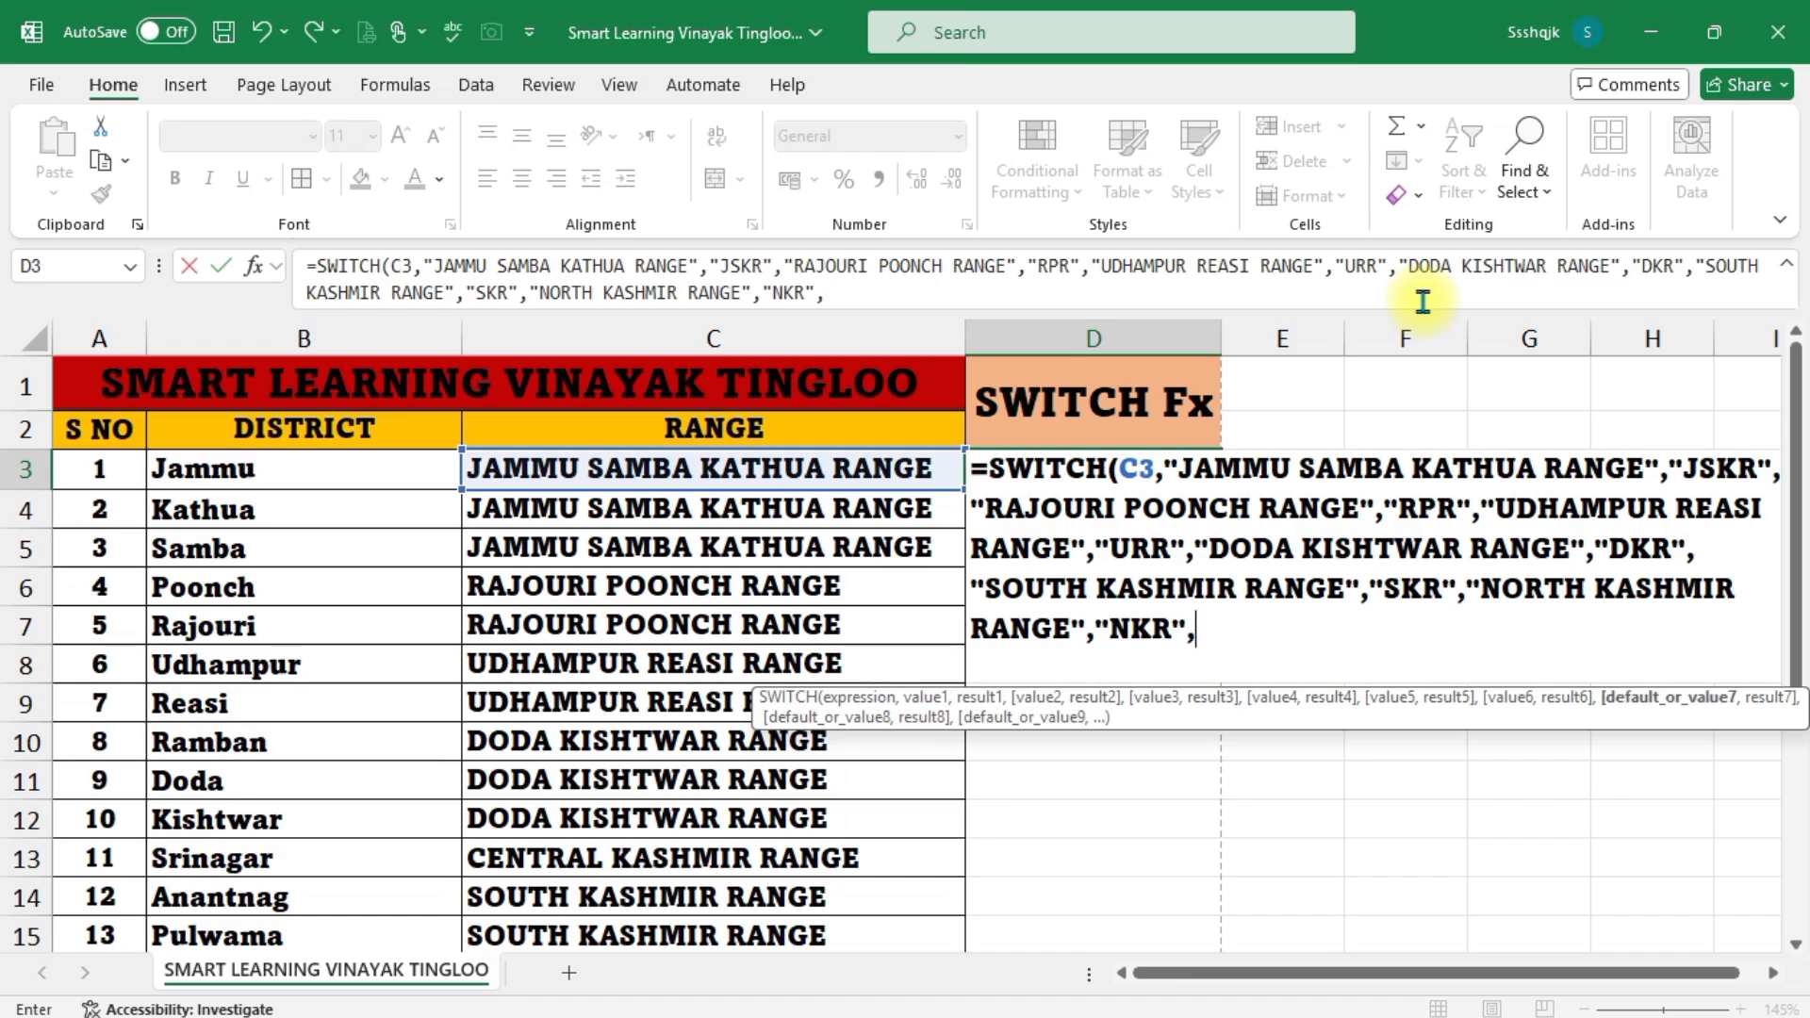
text("CENTRAL KASH)
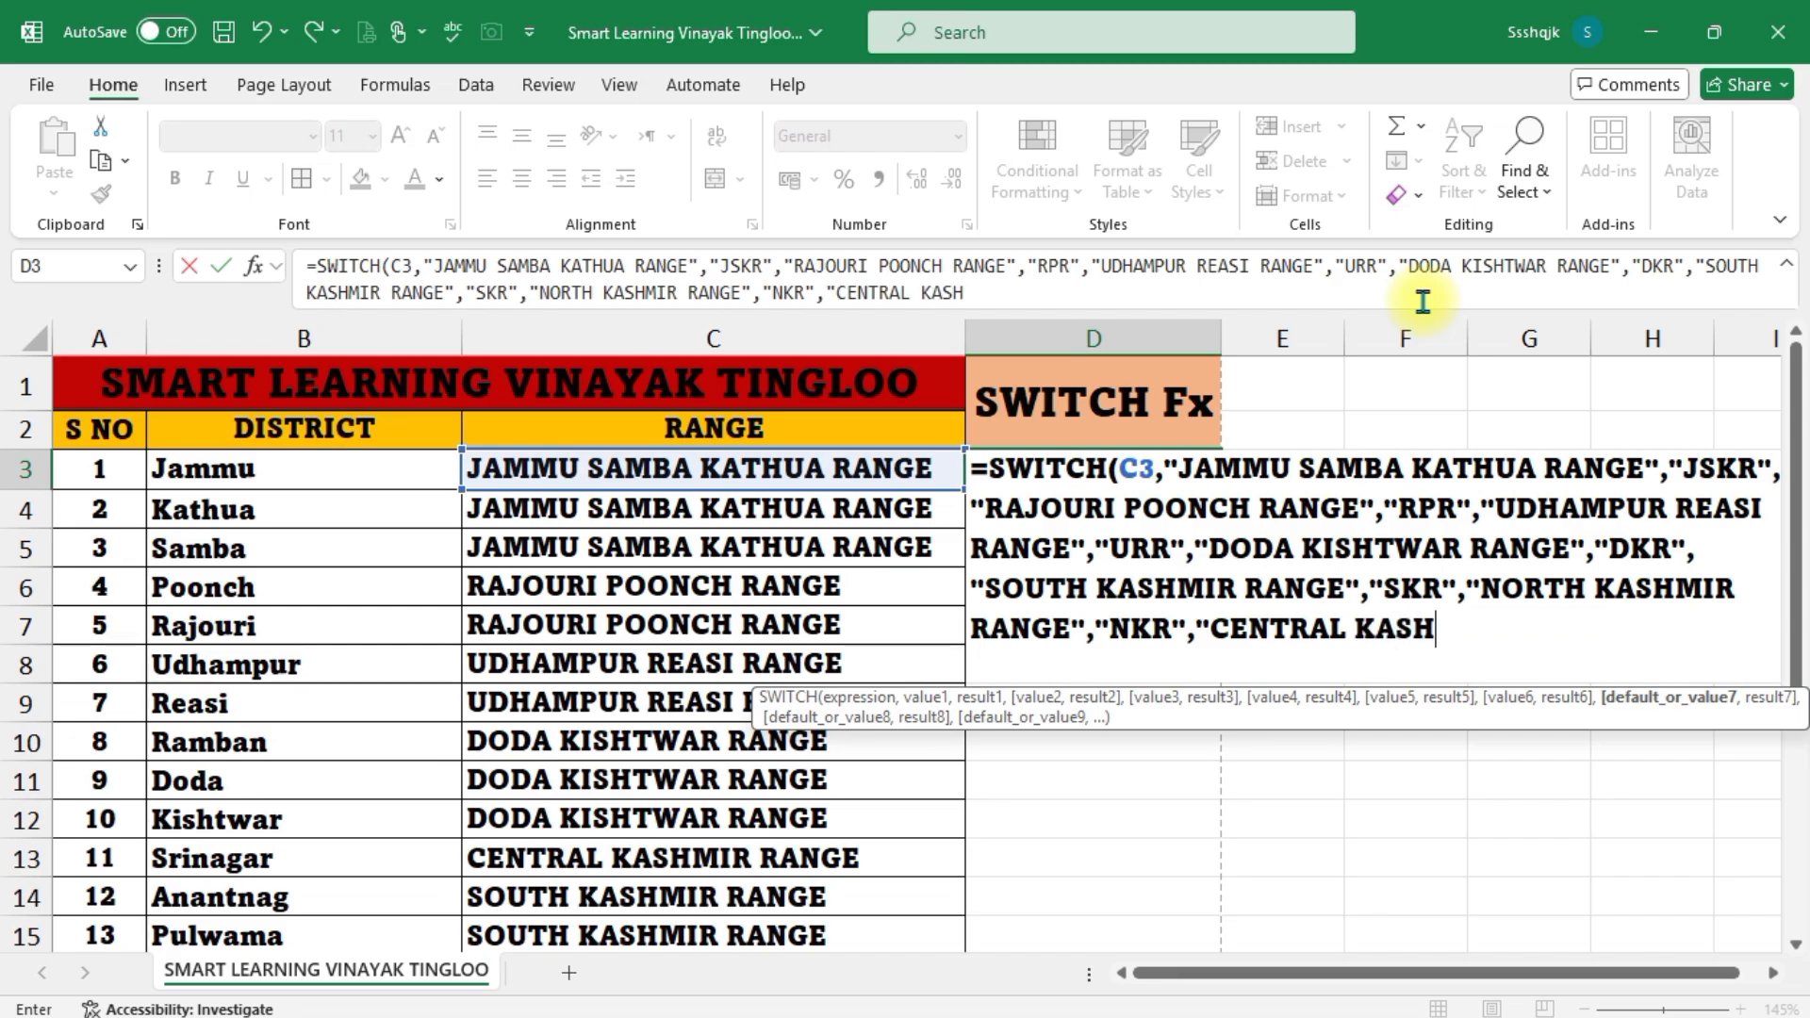
text(MIR RANGE")
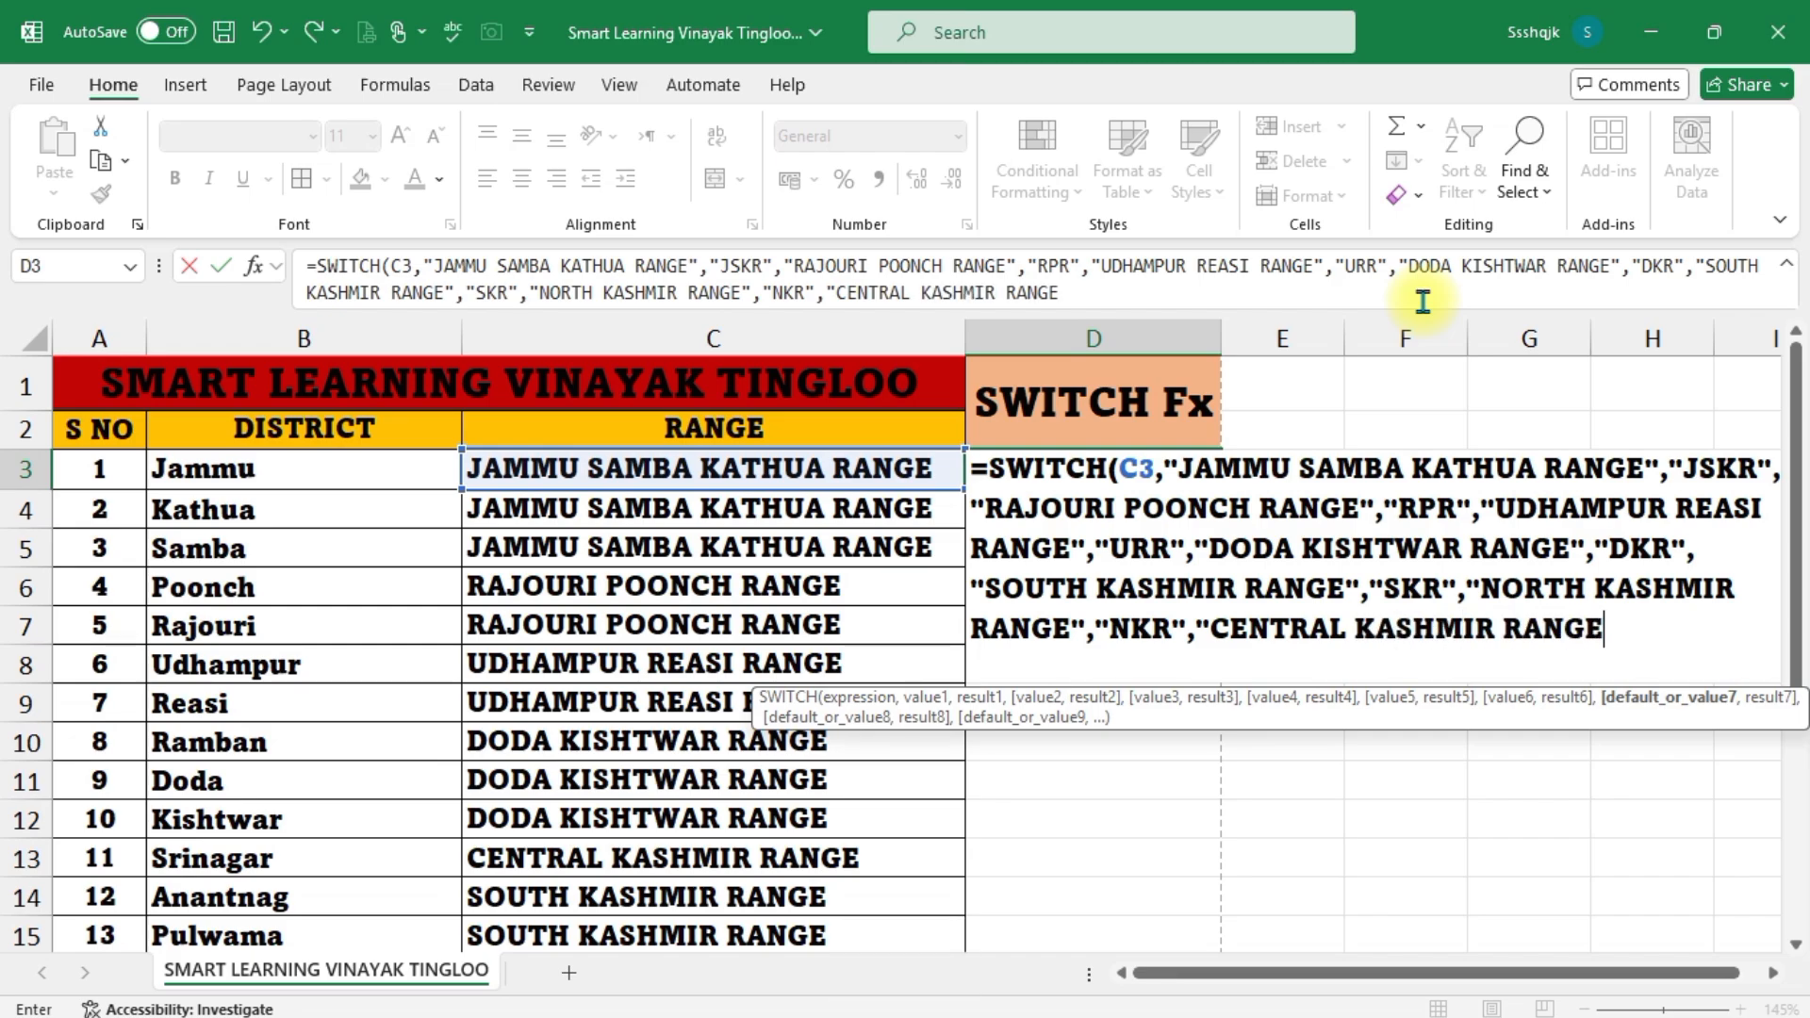
text(,"C)
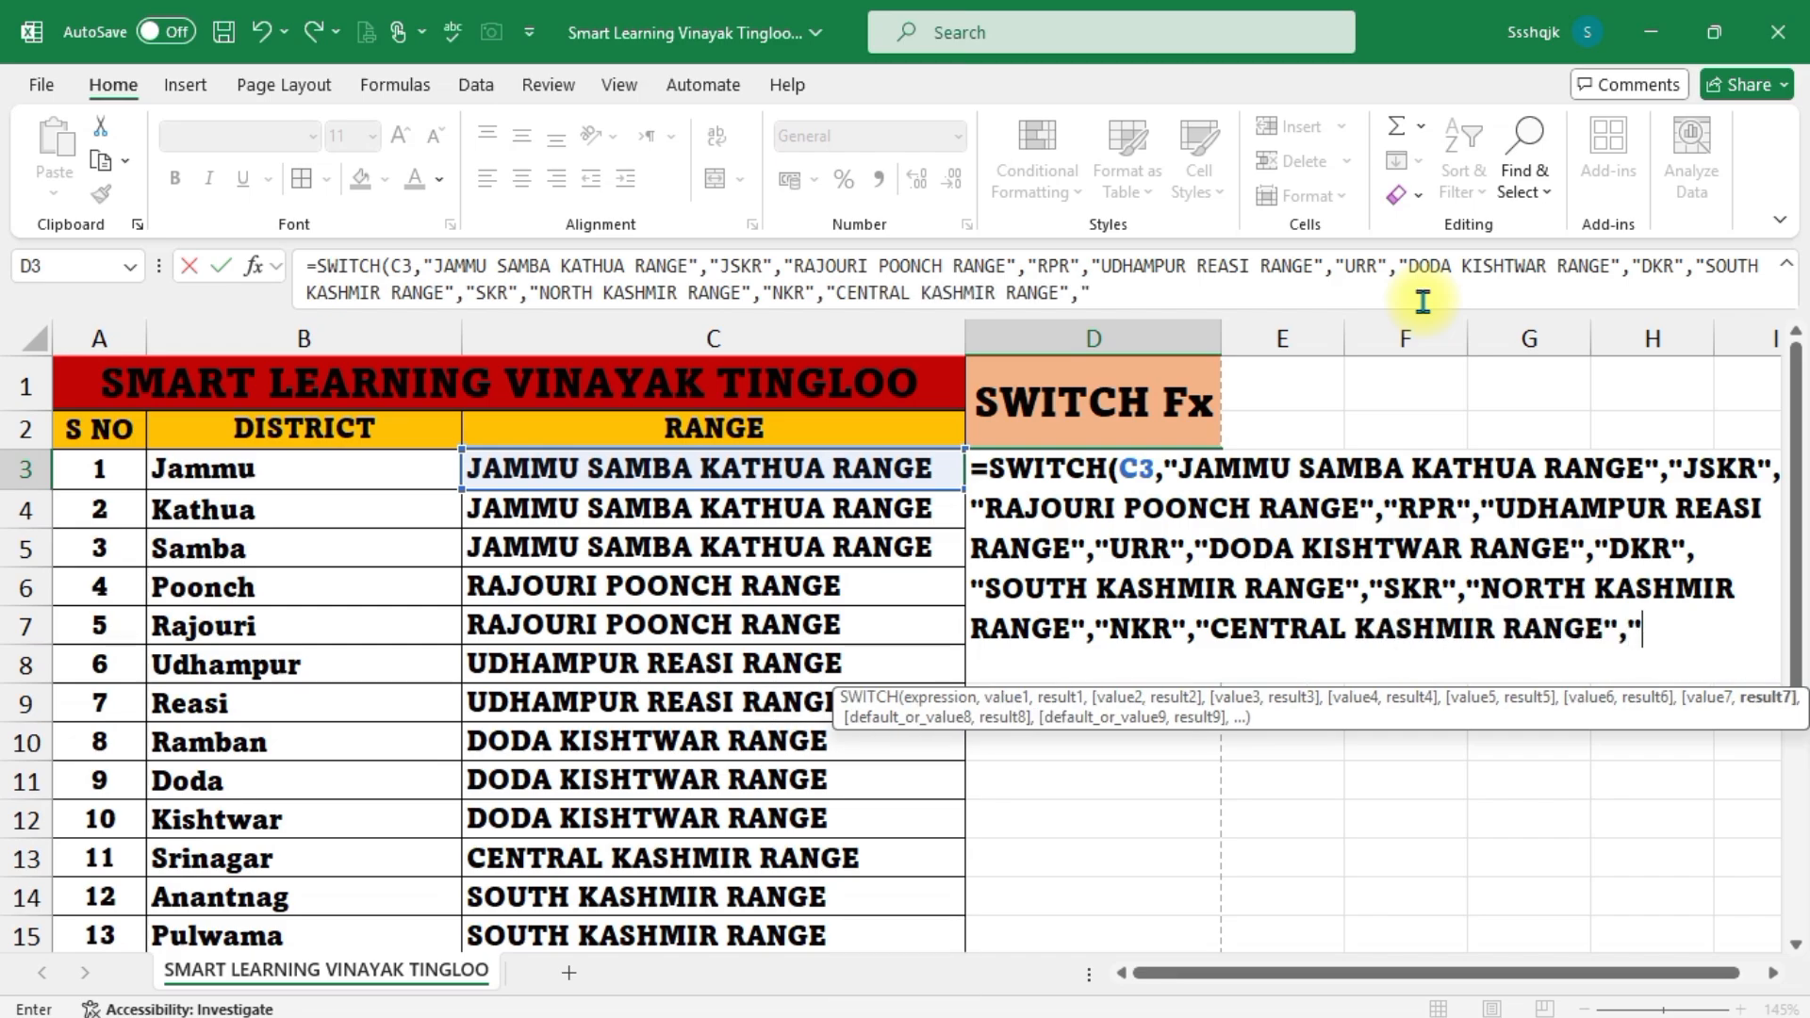
text(KR")
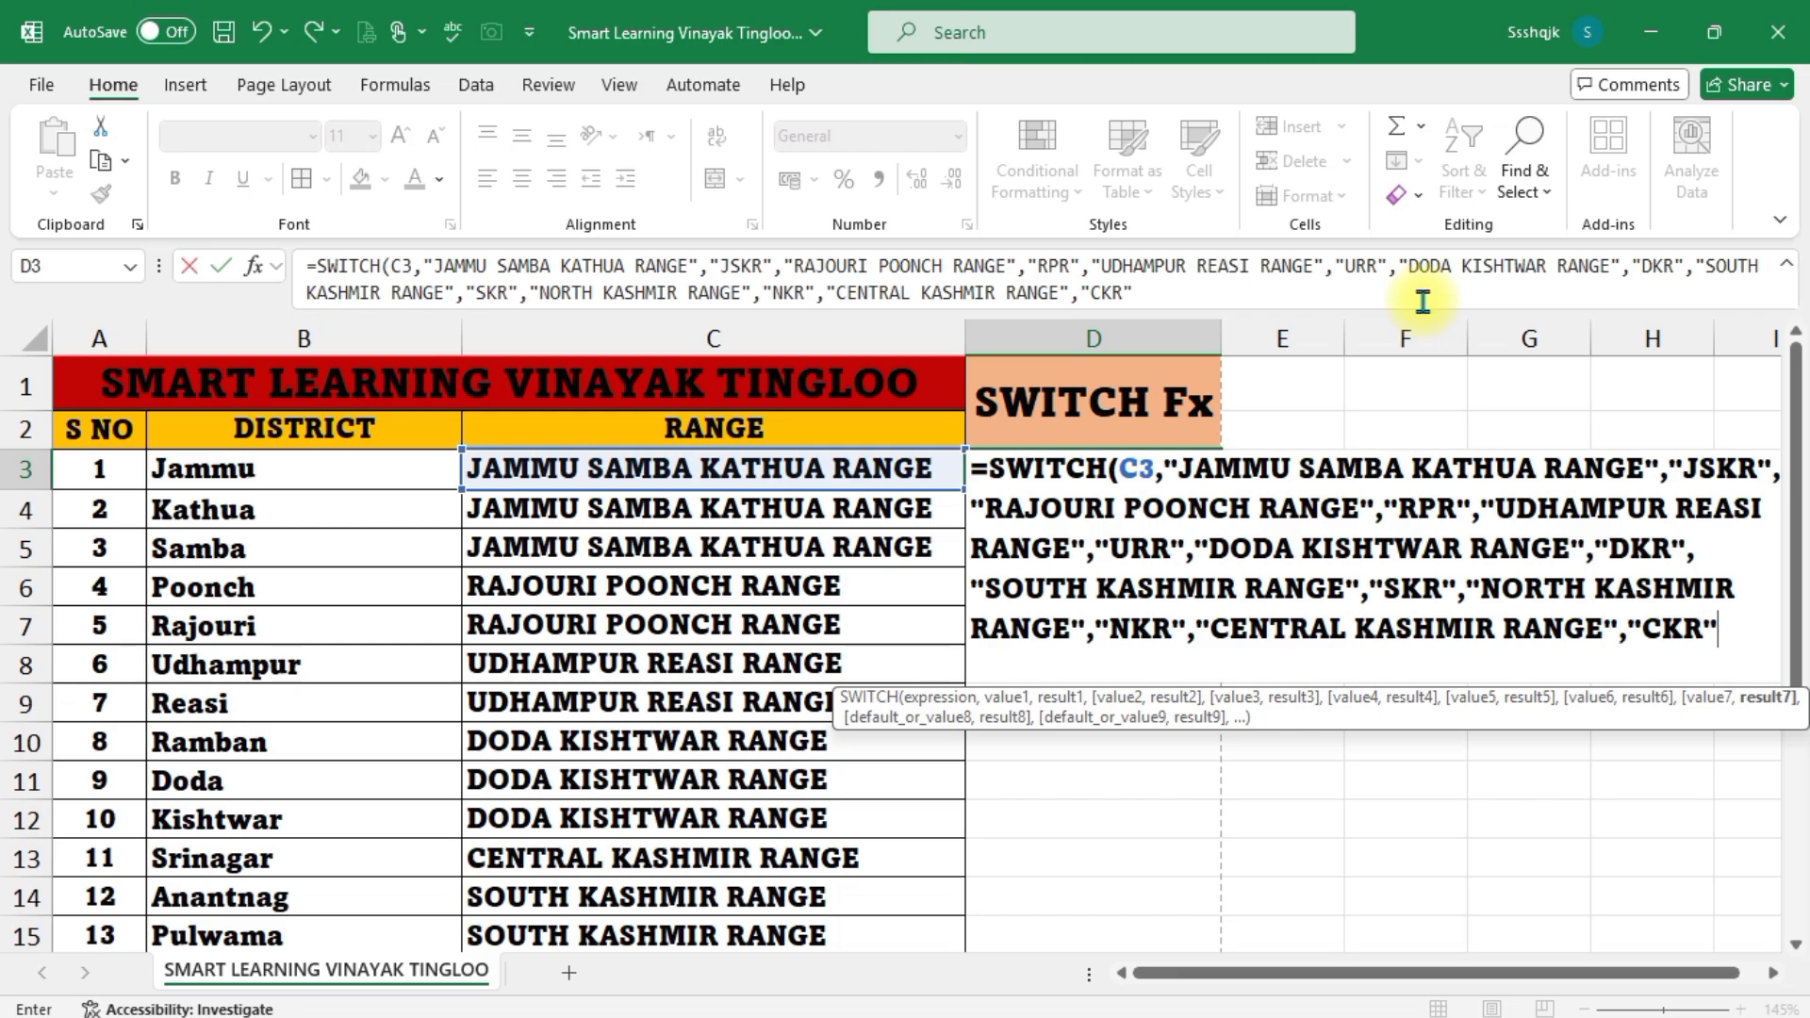
text())
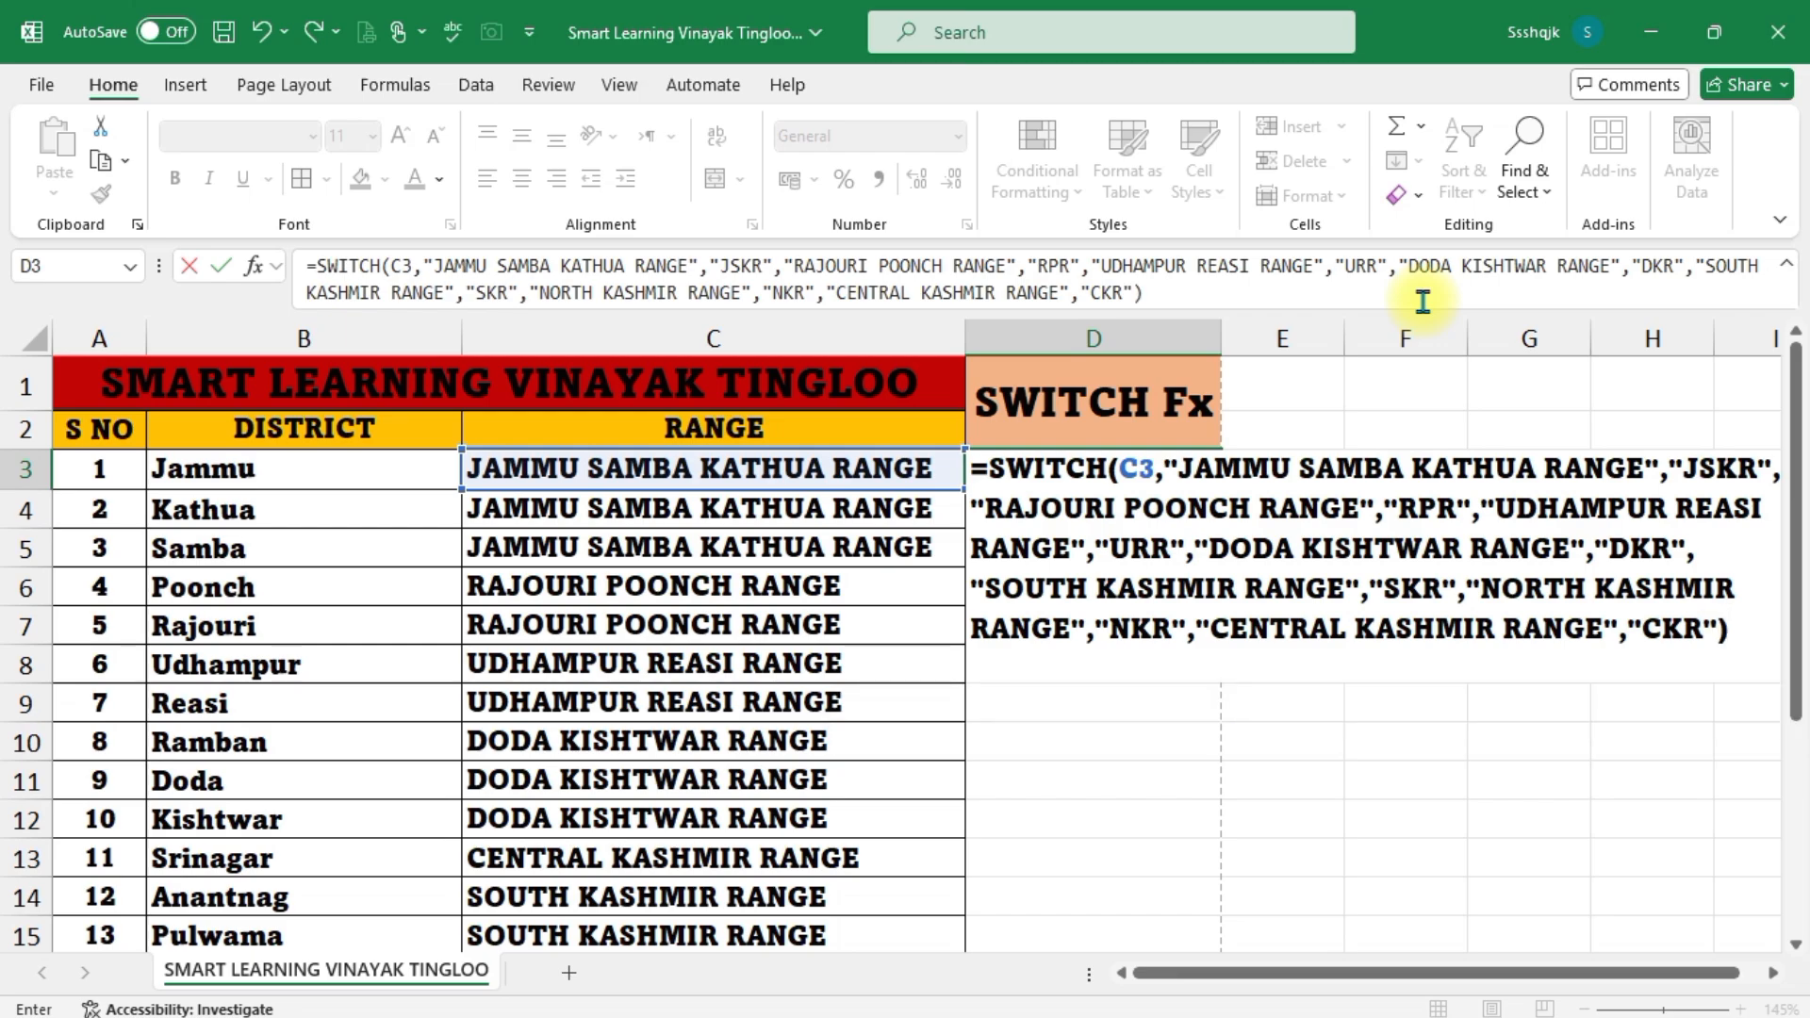
key(Return)
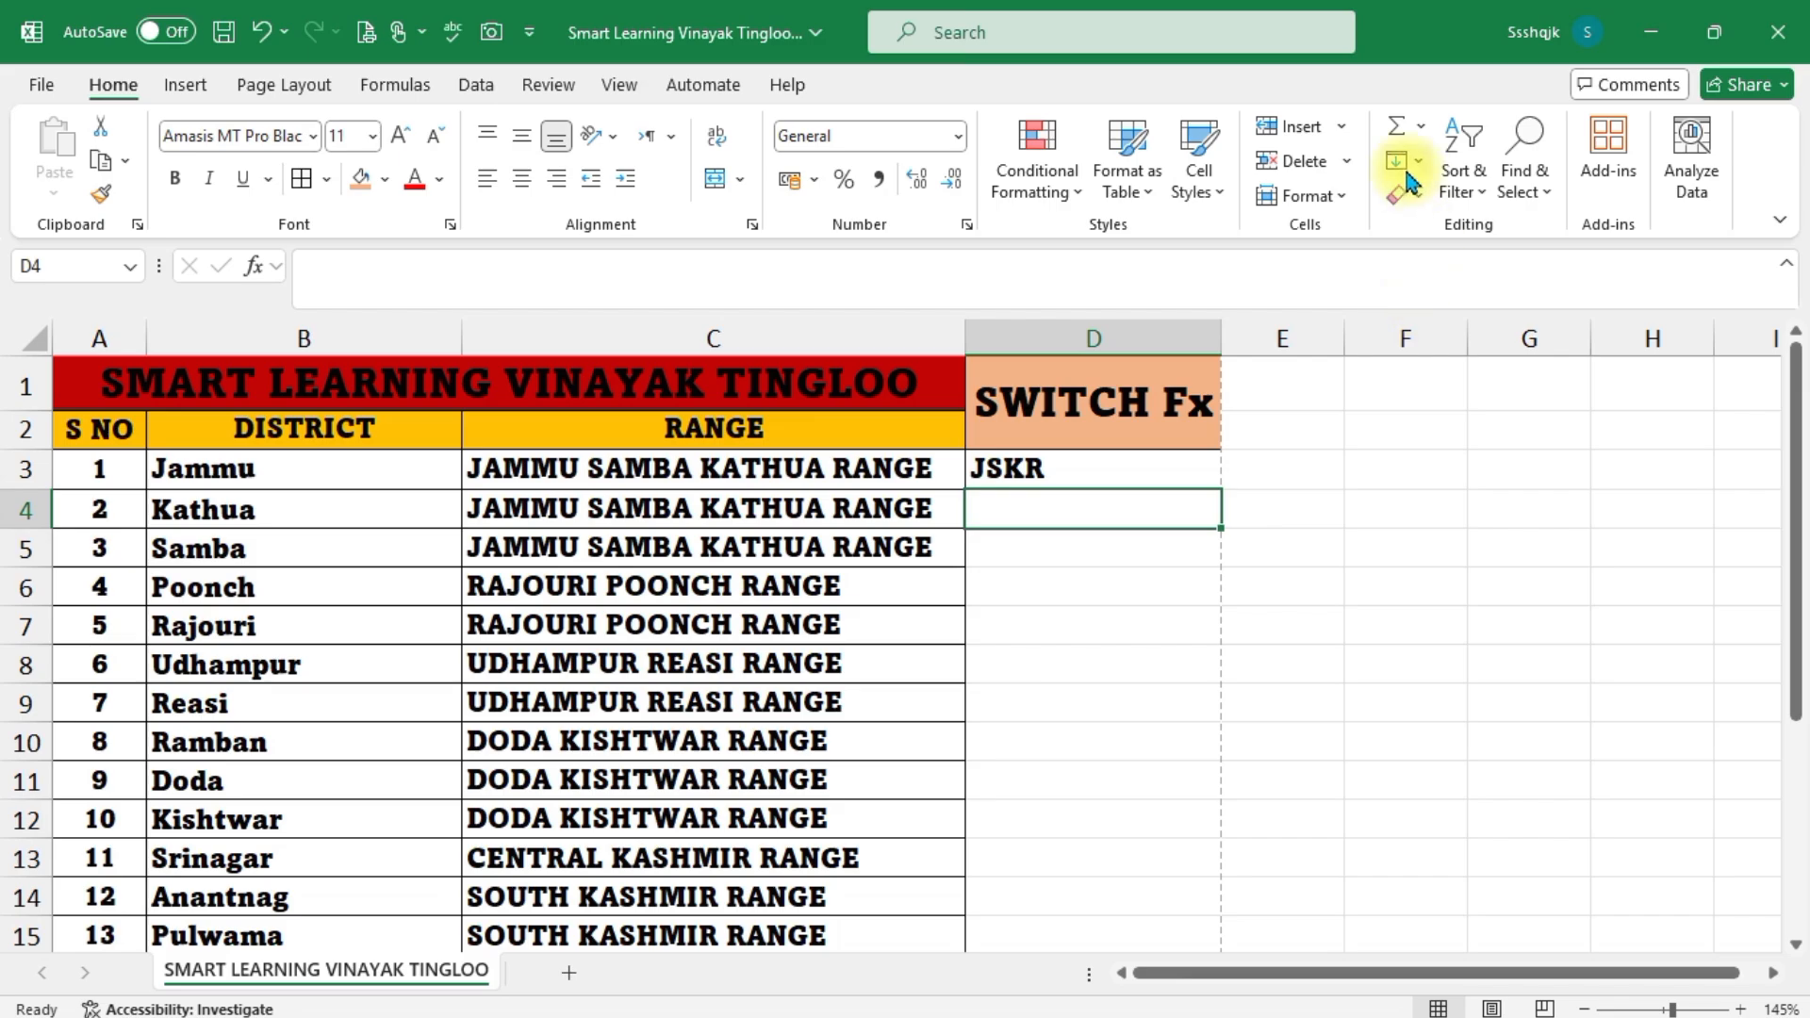
Fill the SWITCH formula from D3 down to D22 for all the listed districts
click(1164, 469)
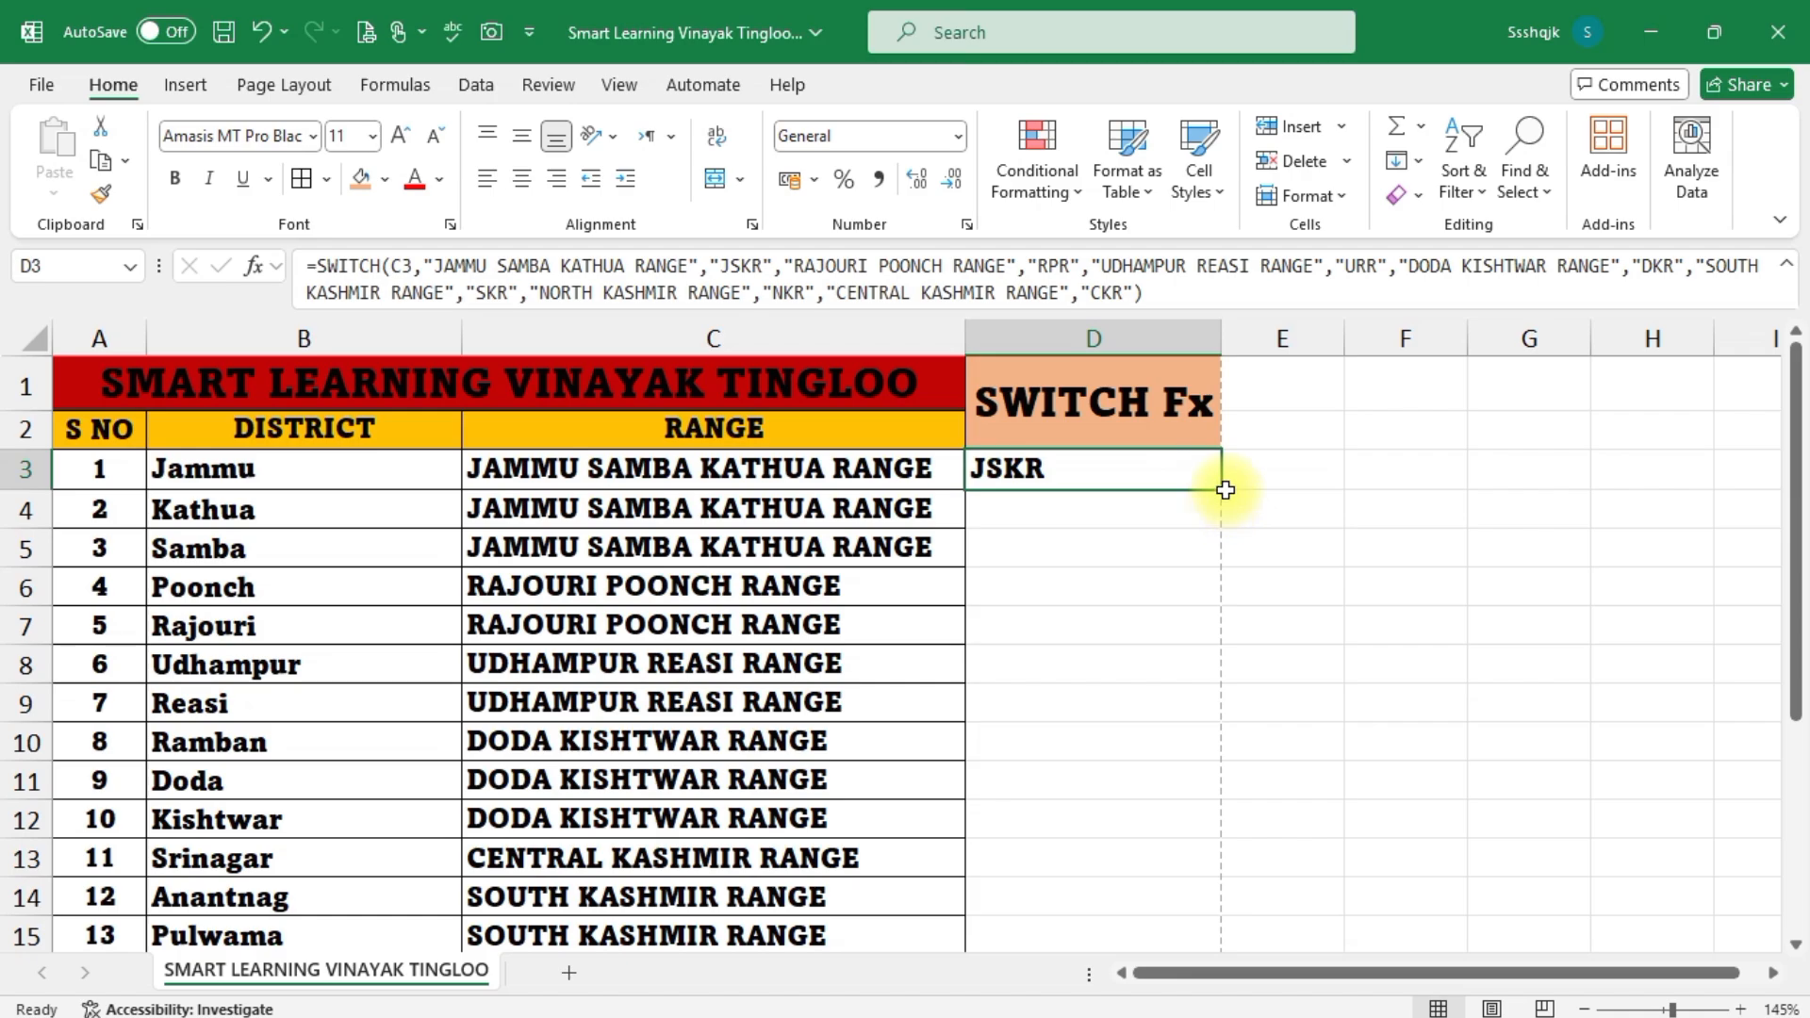
double_click(1220, 491)
scroll(1221, 490, down, 5)
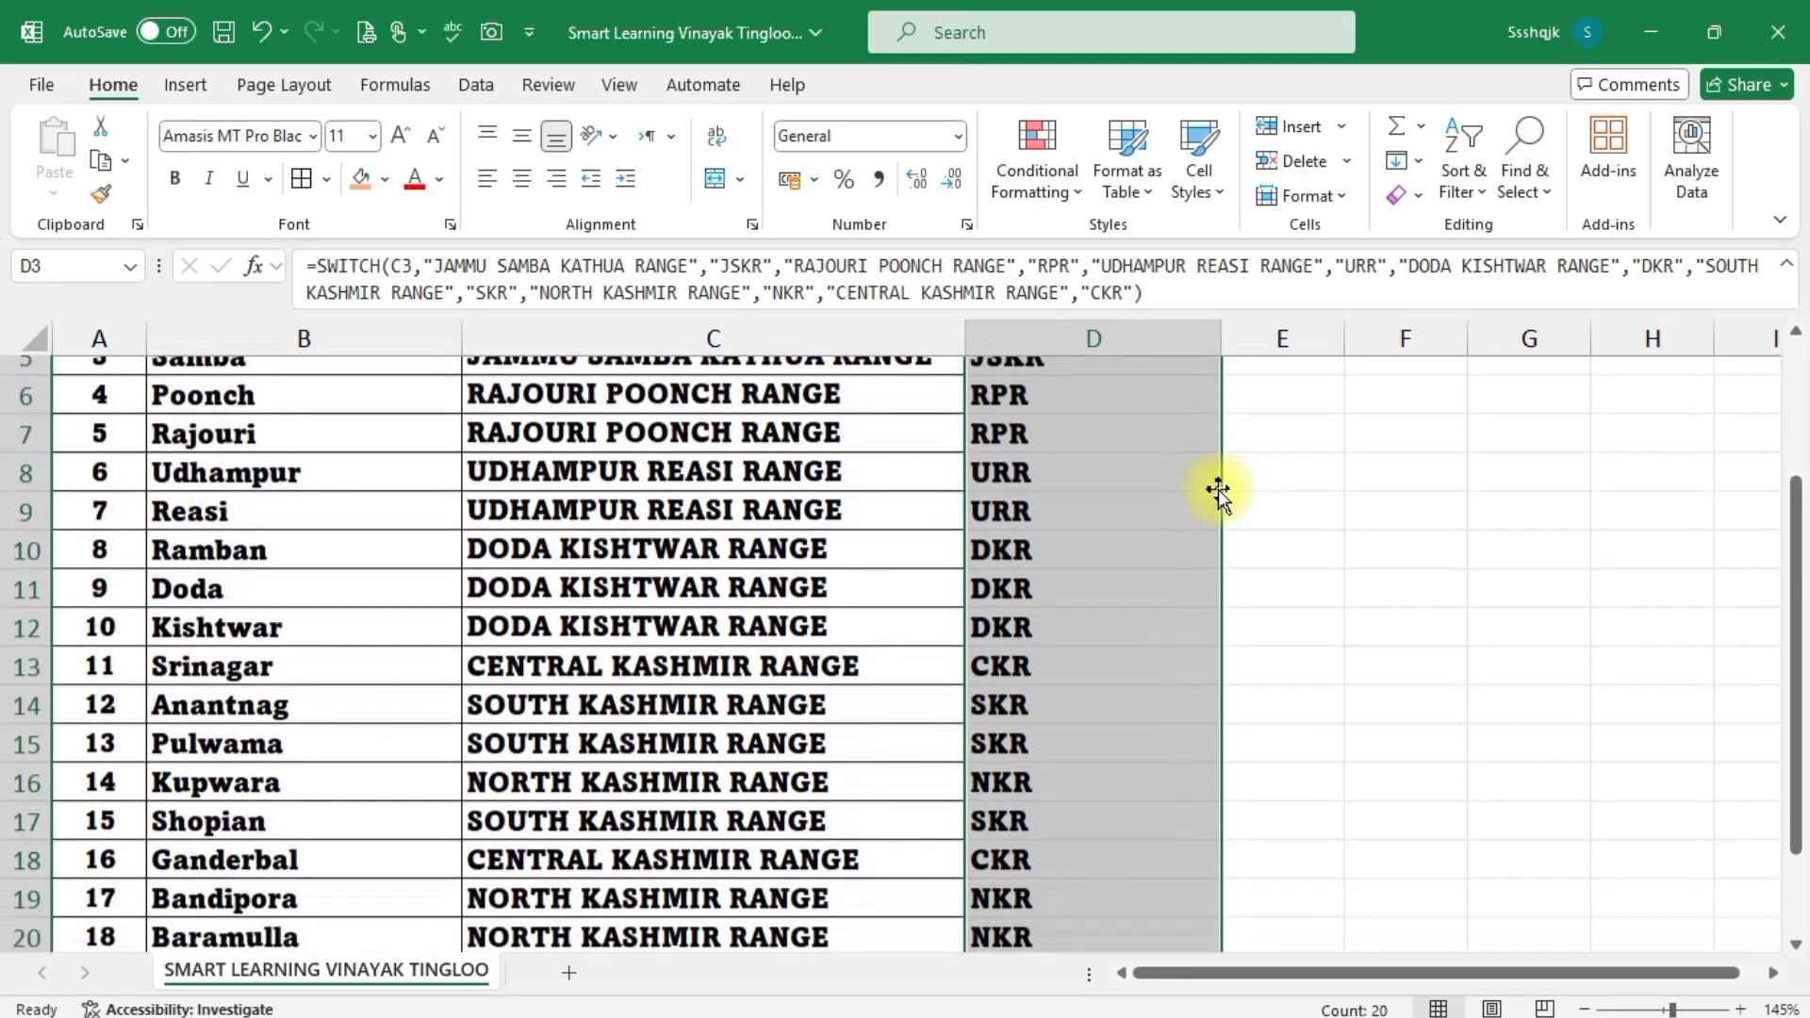
Check the abbreviations in column D against the range names in column C for every district
scroll(1221, 490, up, 2)
scroll(1218, 491, up, 1)
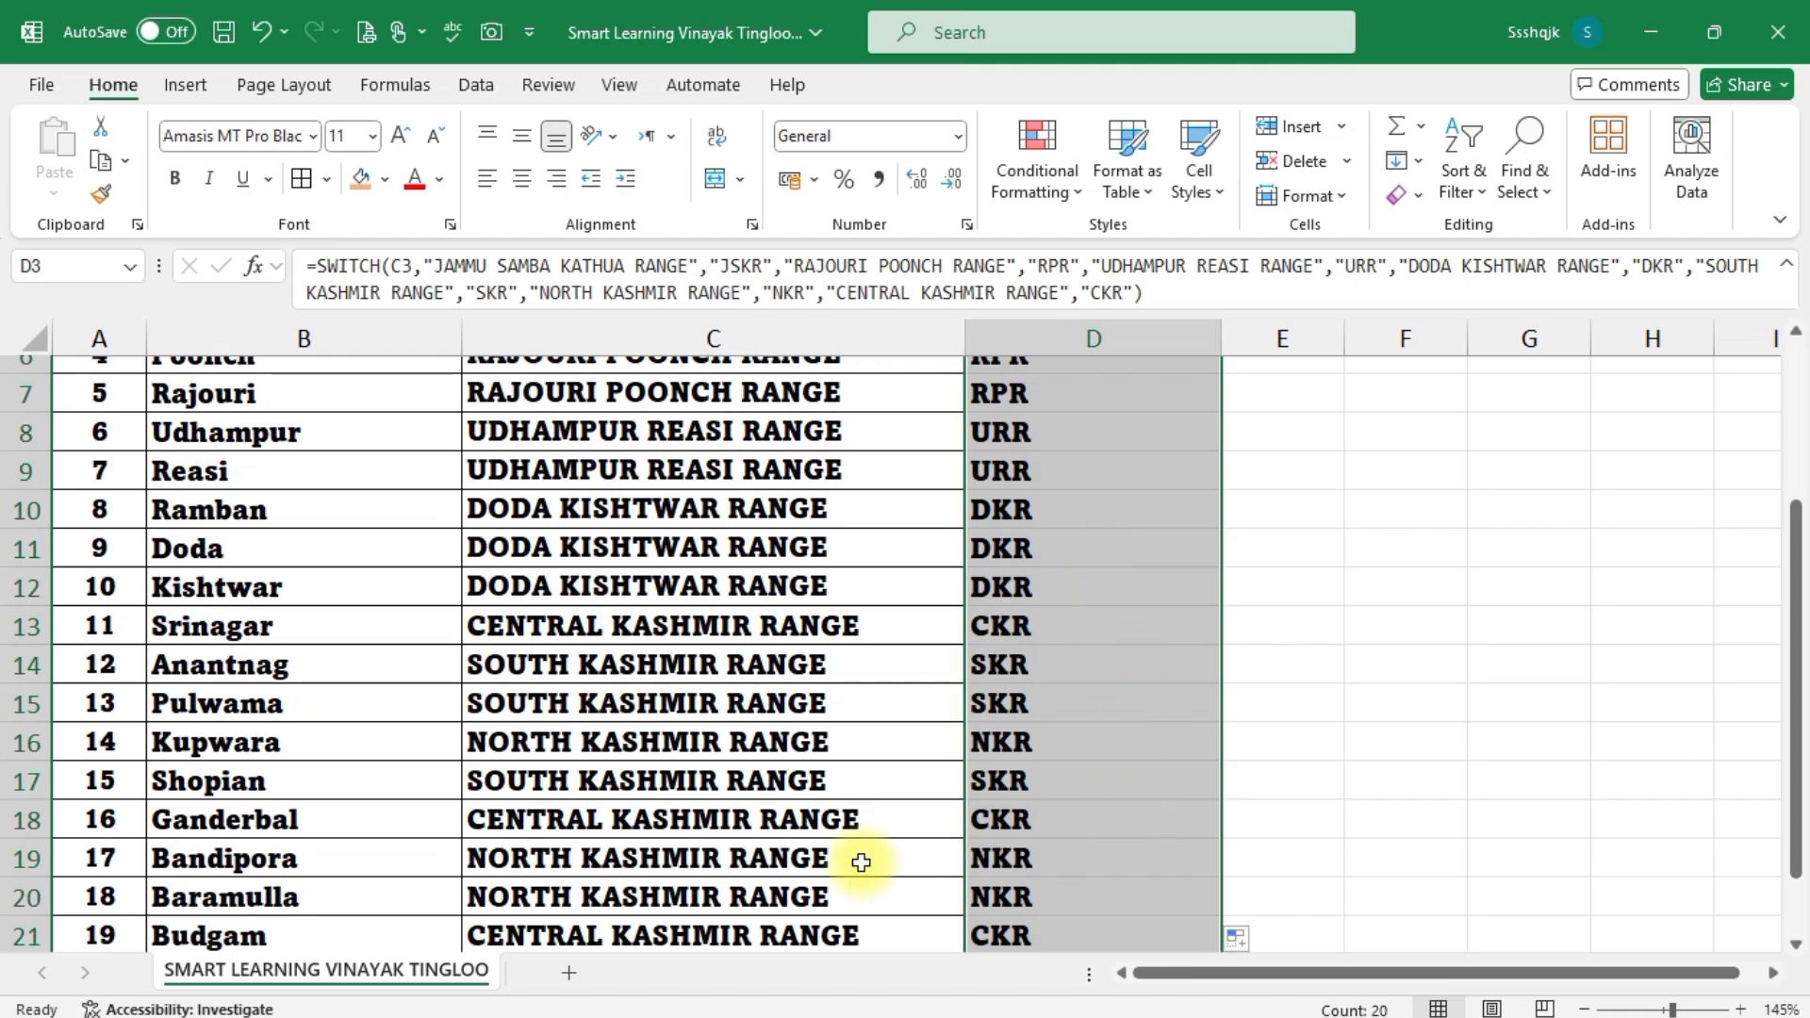
scroll(1070, 699, down, 4)
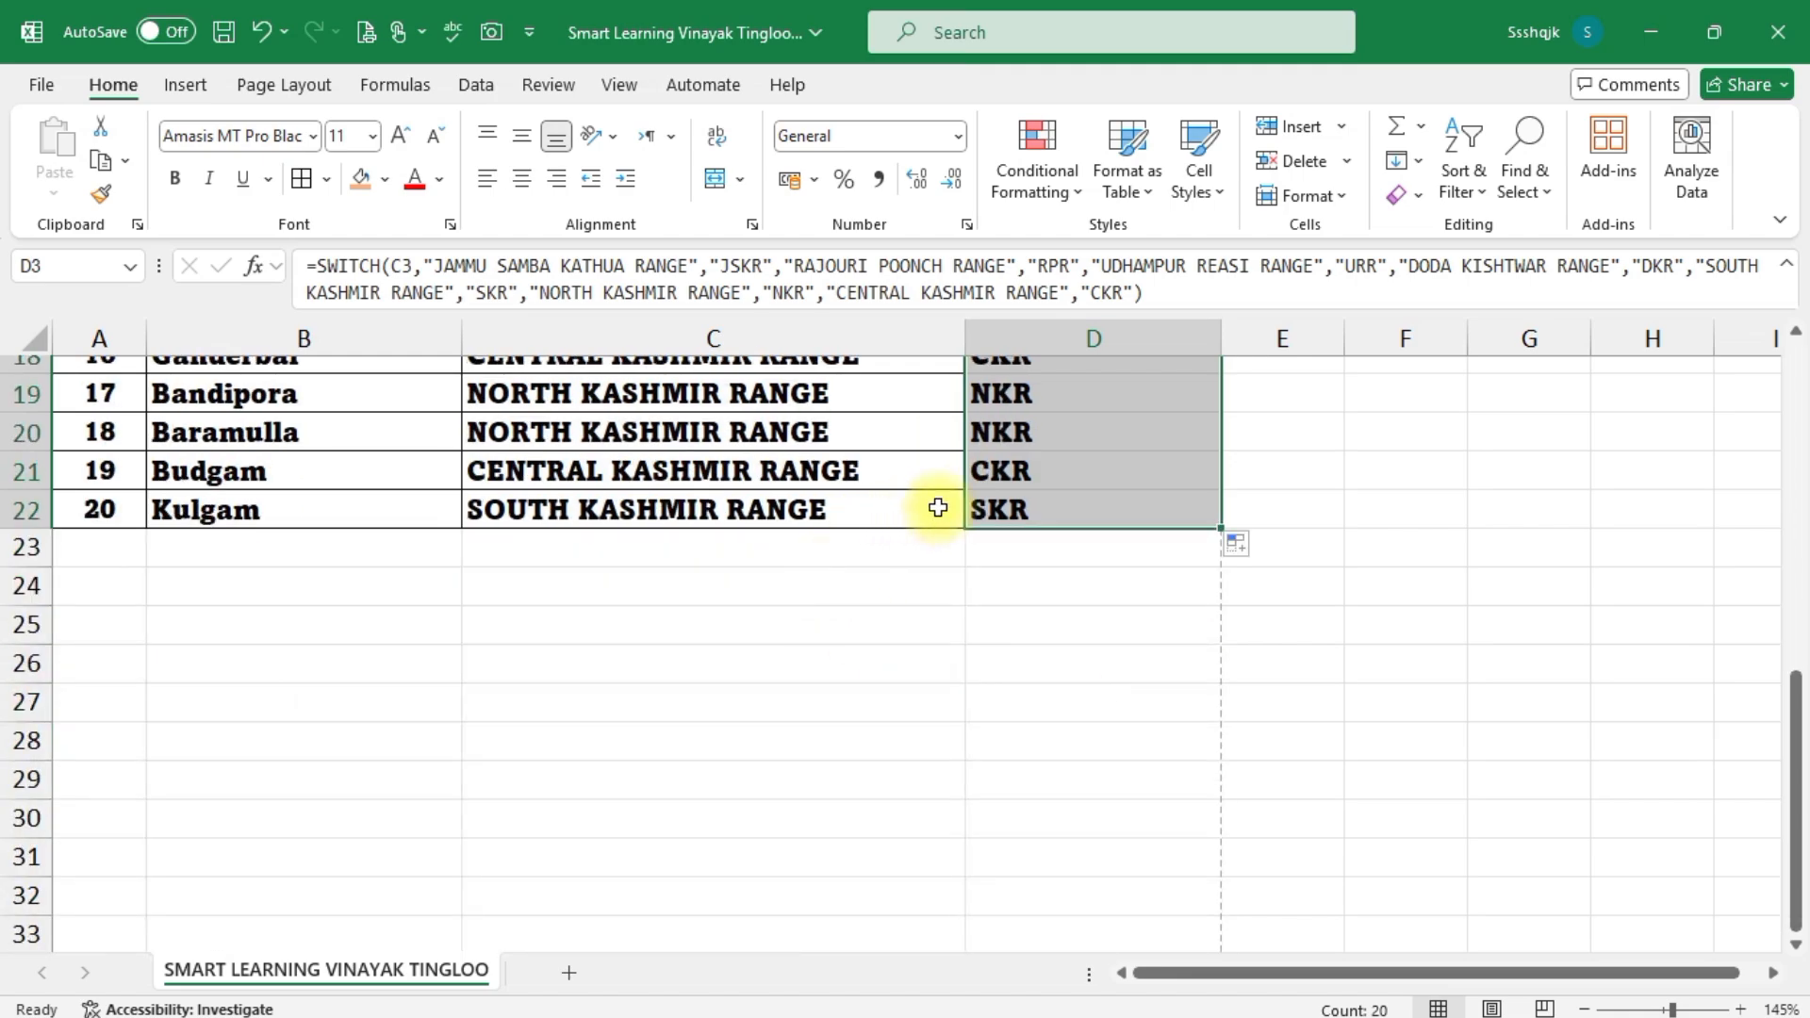
scroll(1143, 699, up, 5)
scroll(1141, 697, up, 1)
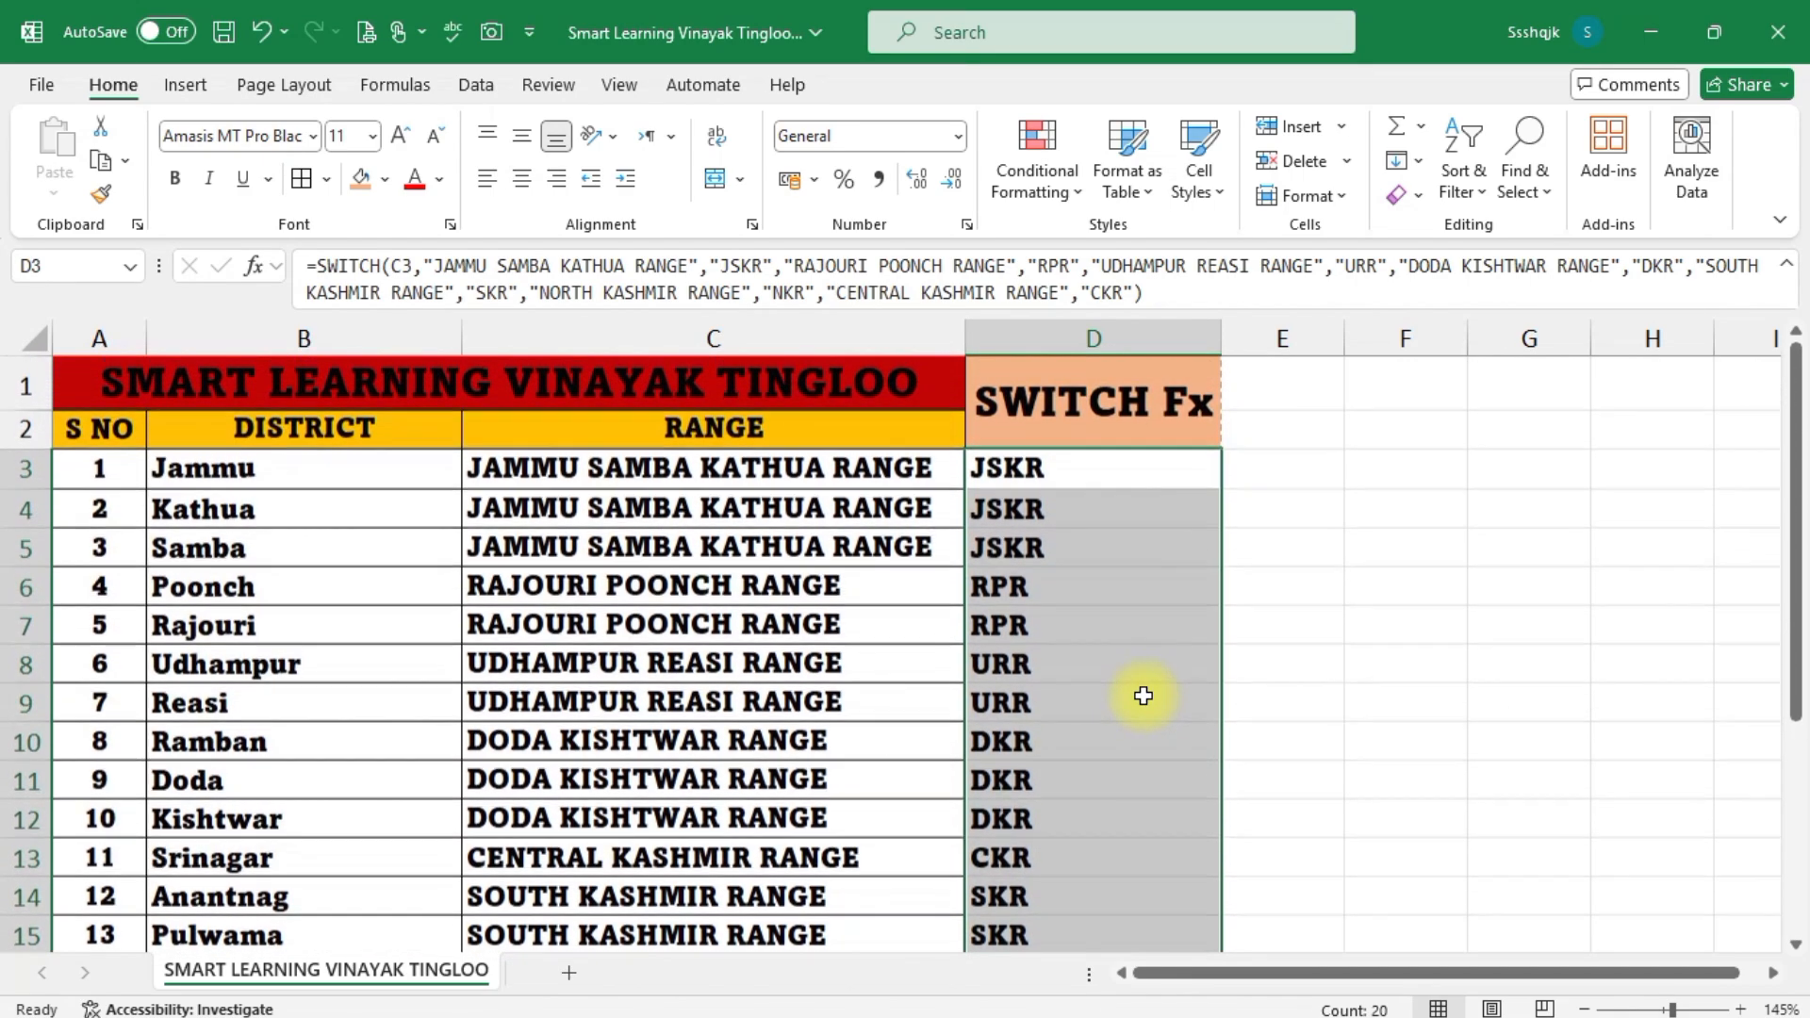
scroll(1142, 697, down, 1)
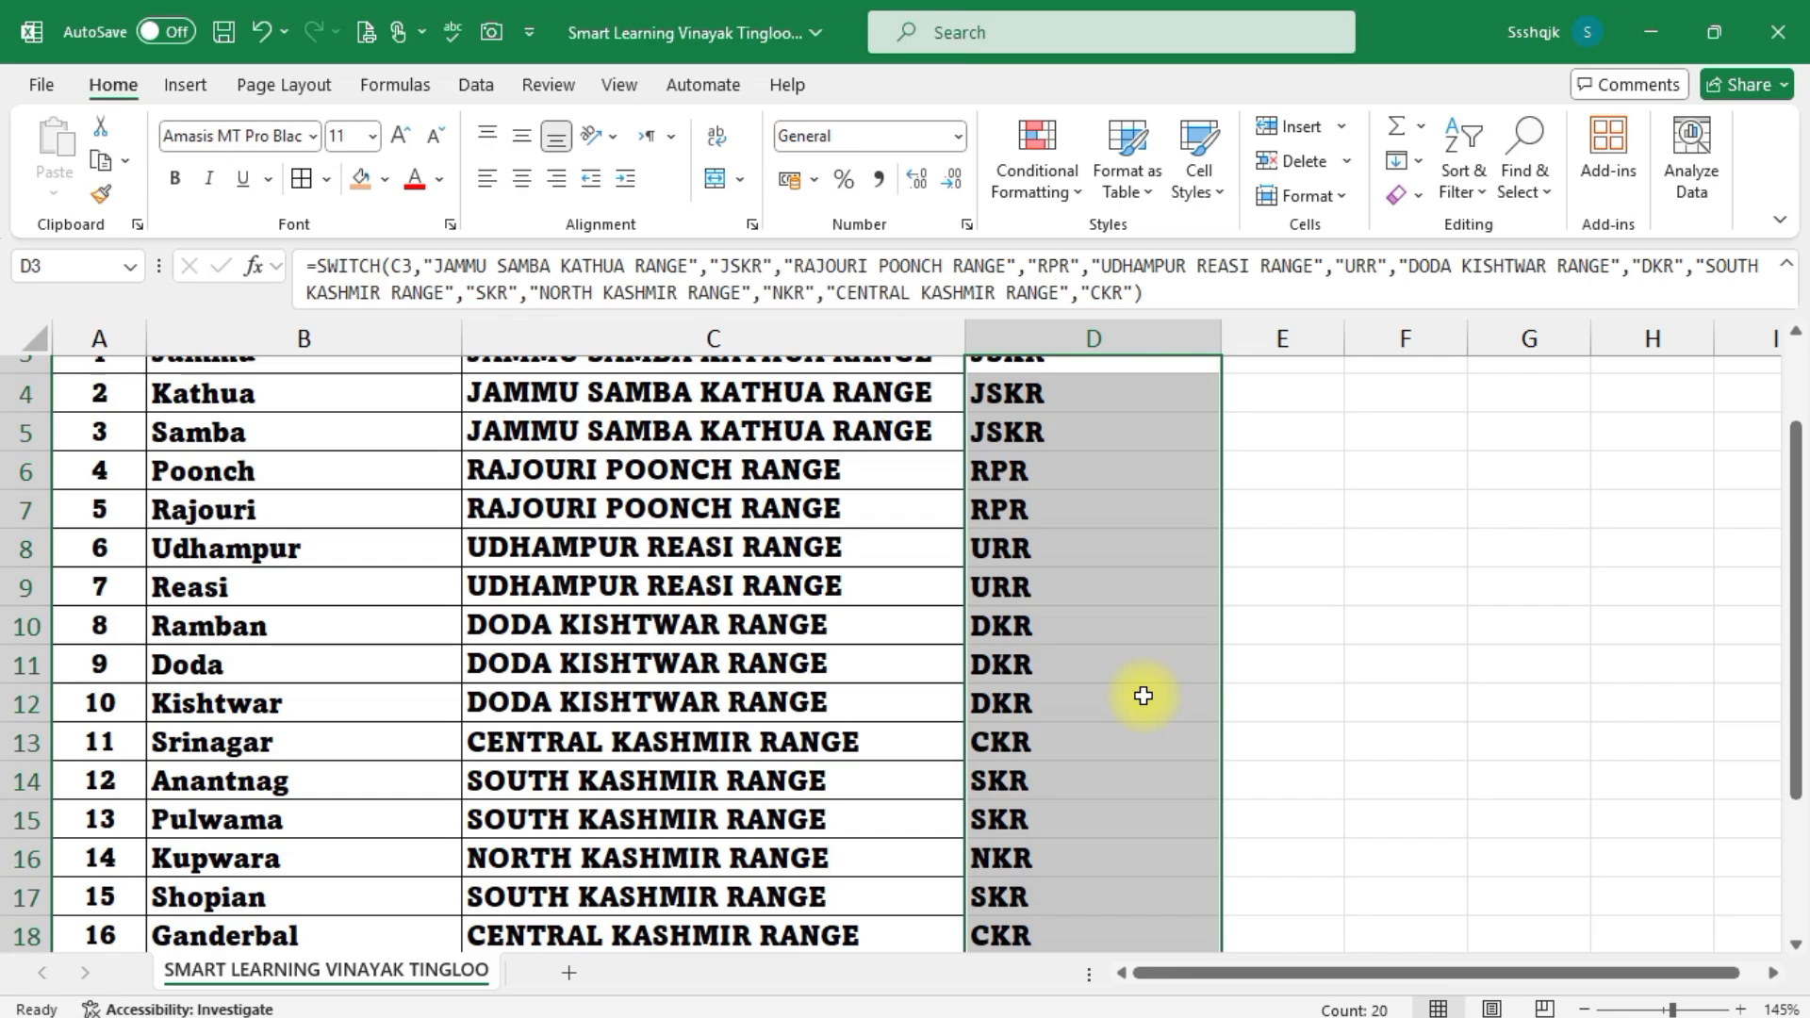
scroll(1143, 696, up, 1)
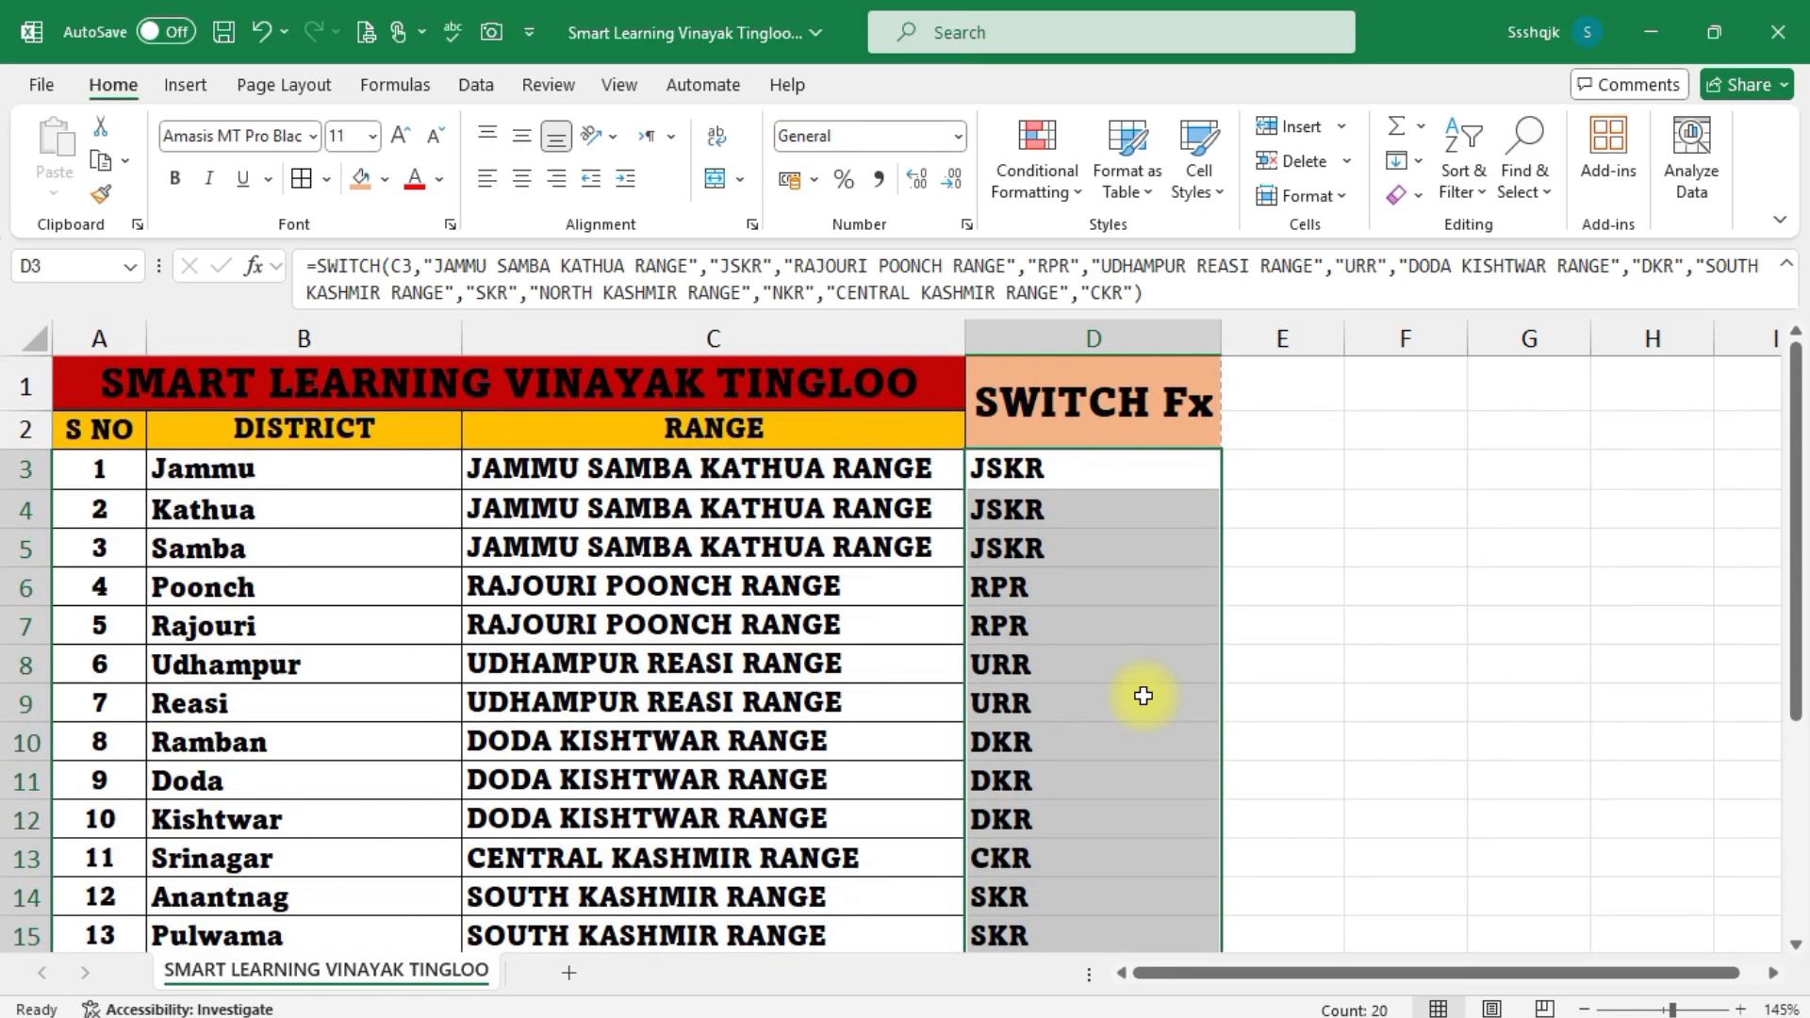
key(ctrl+h)
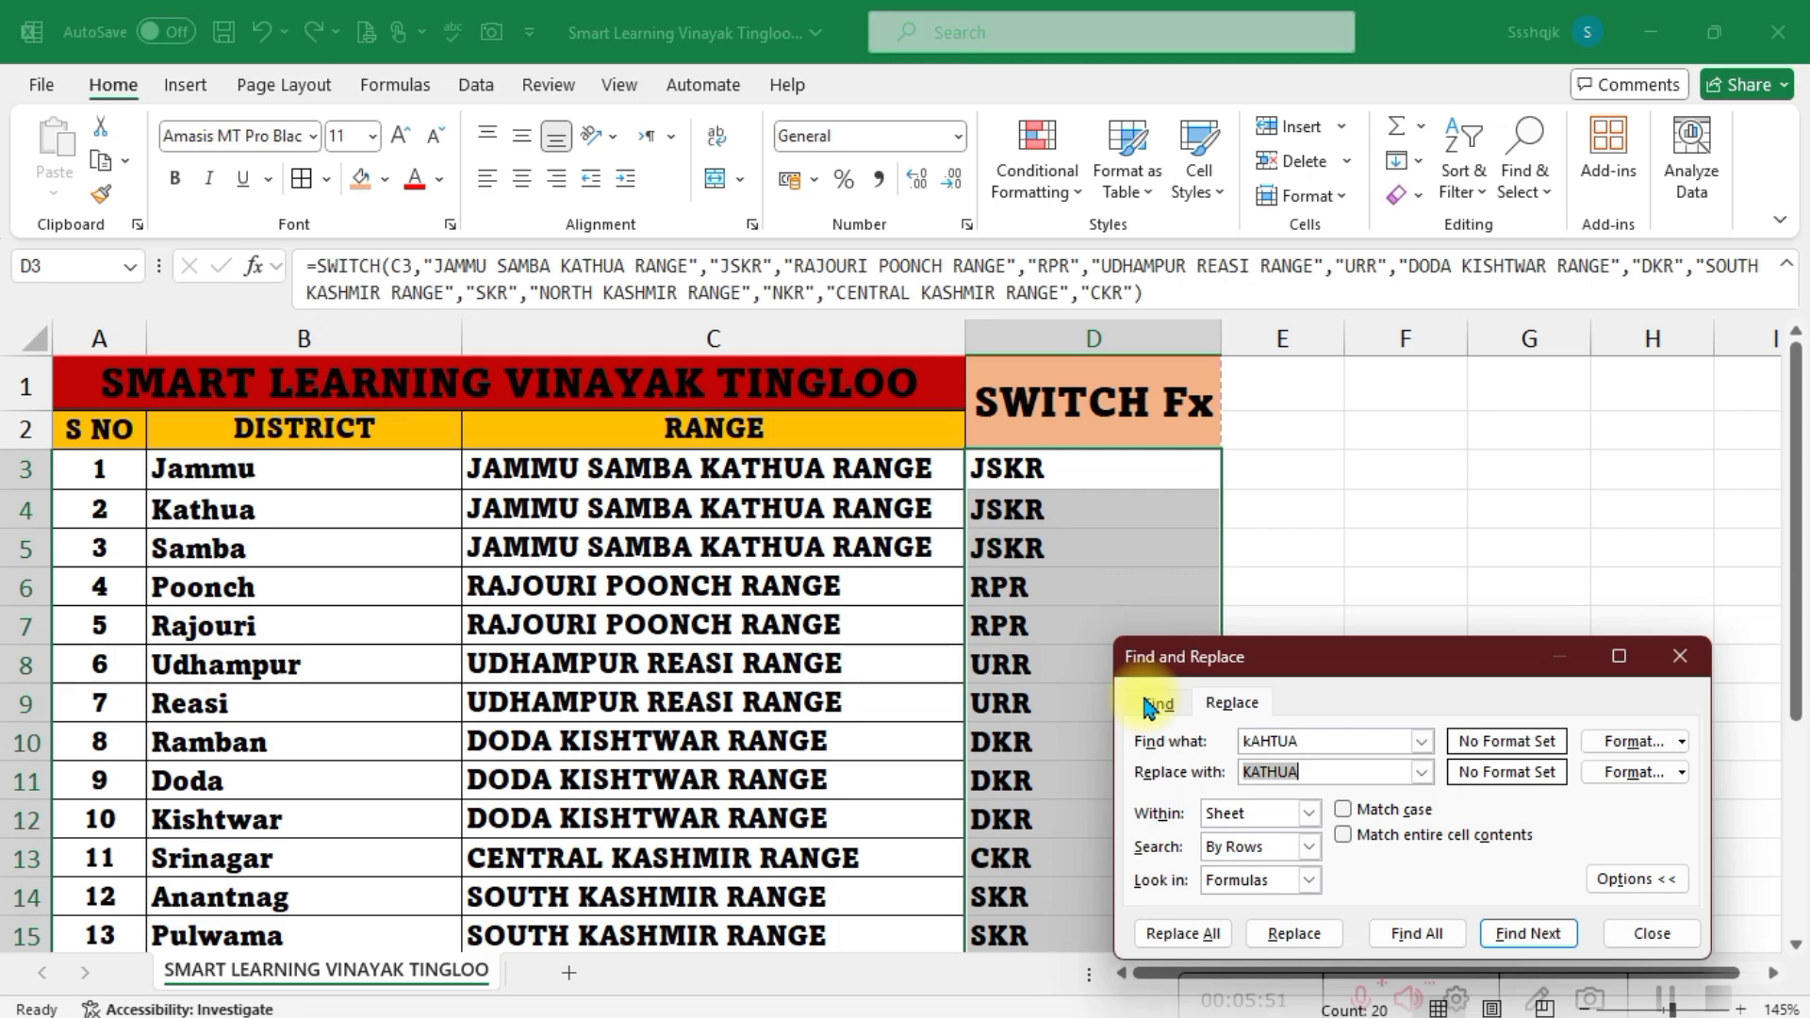
click(1692, 656)
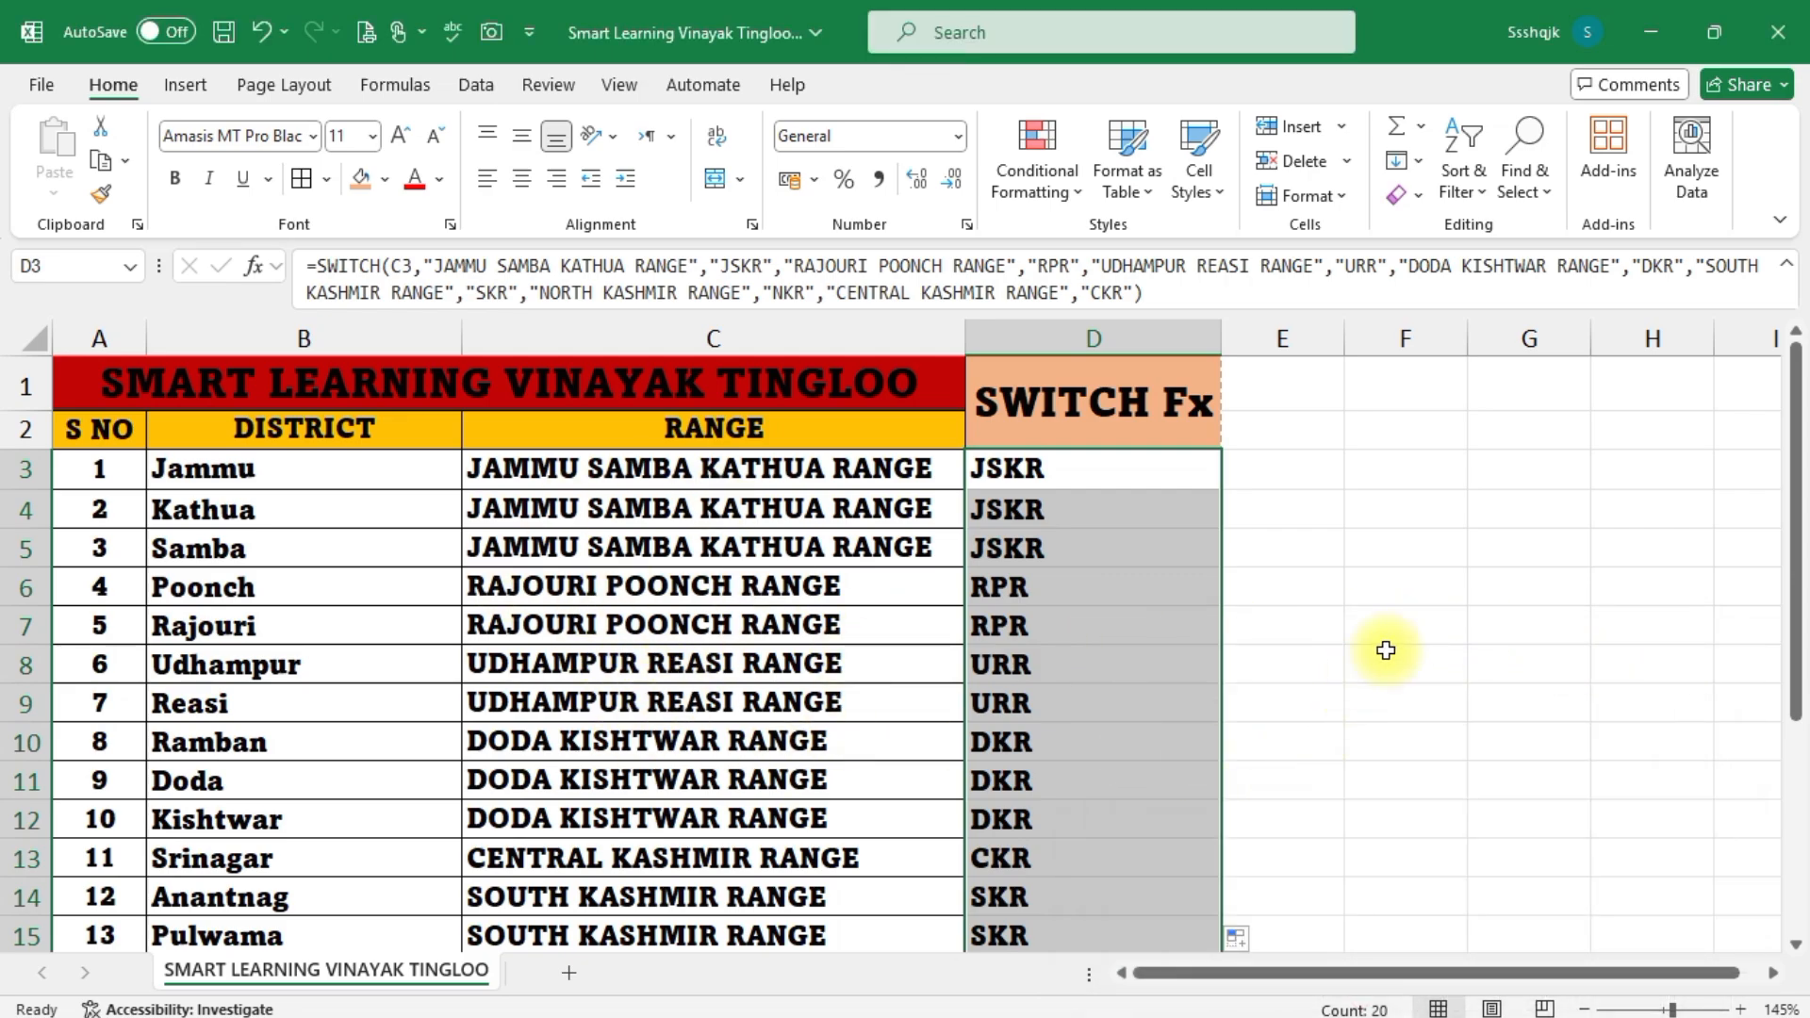
Copy "DODA KISHTWAR RANGE" from C11 into C23, directly below the table
scroll(1385, 647, down, 2)
click(644, 561)
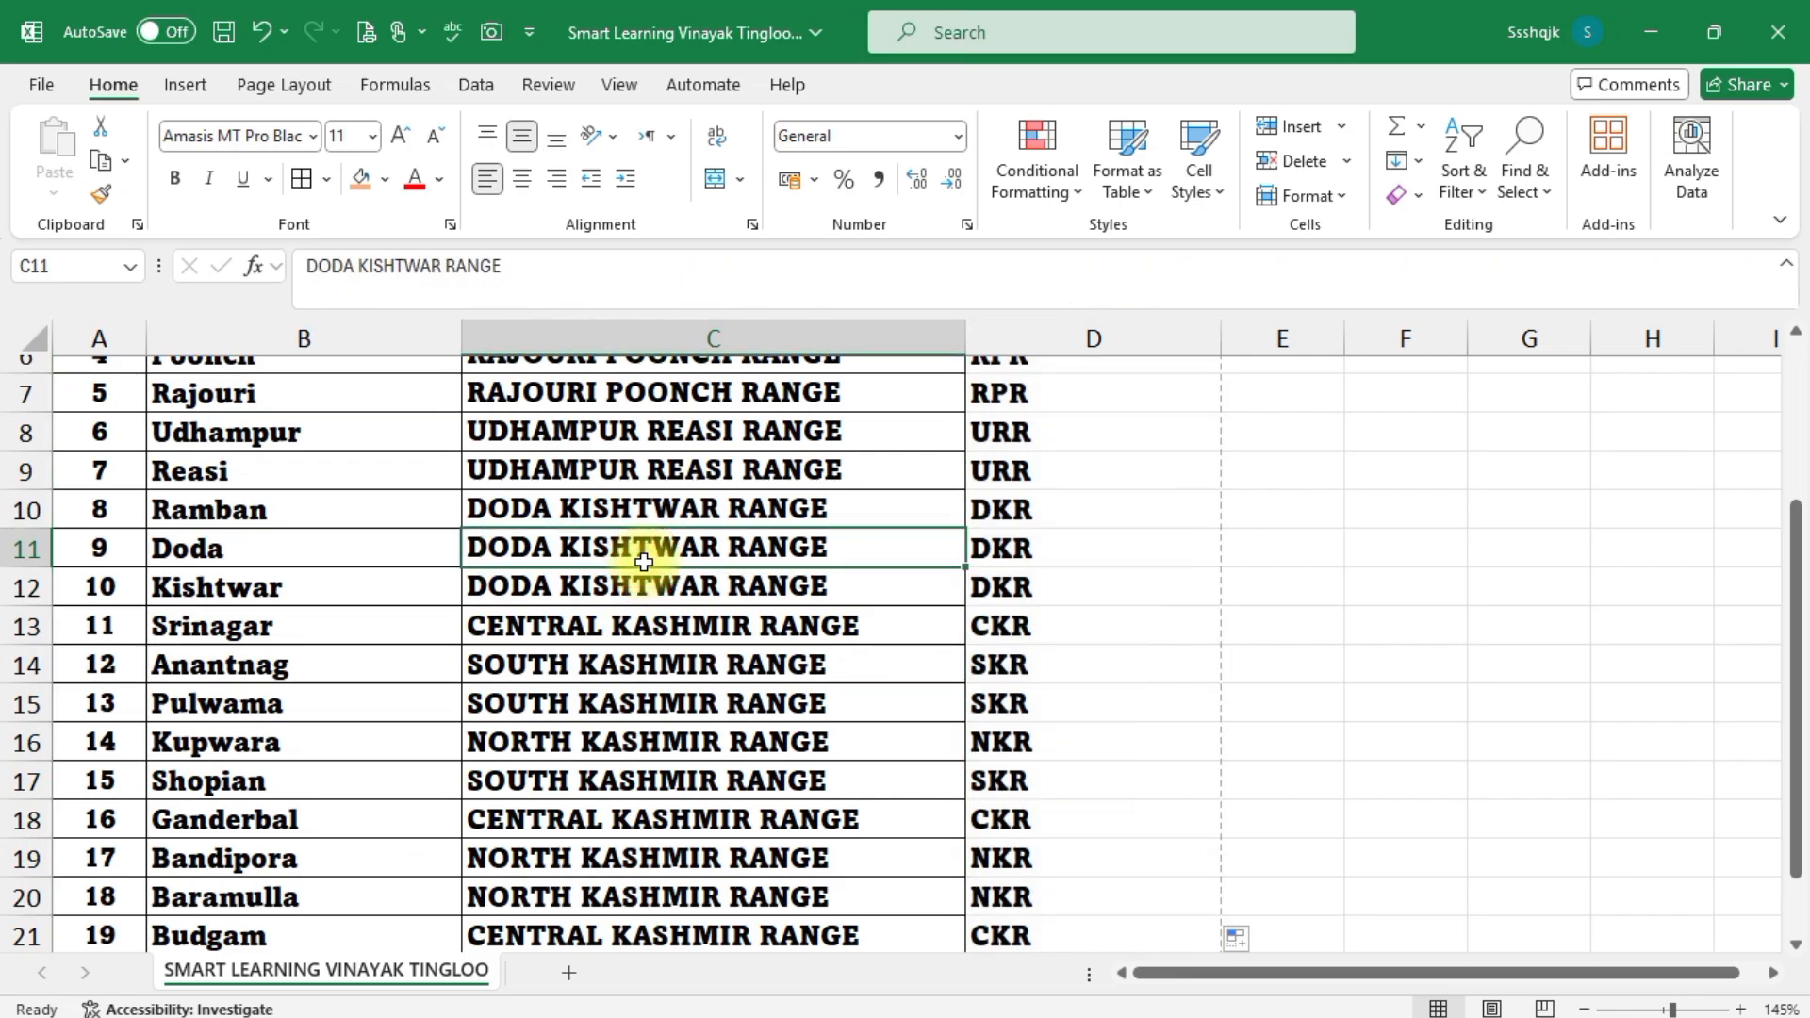
key(ctrl+c)
scroll(644, 565, down, 3)
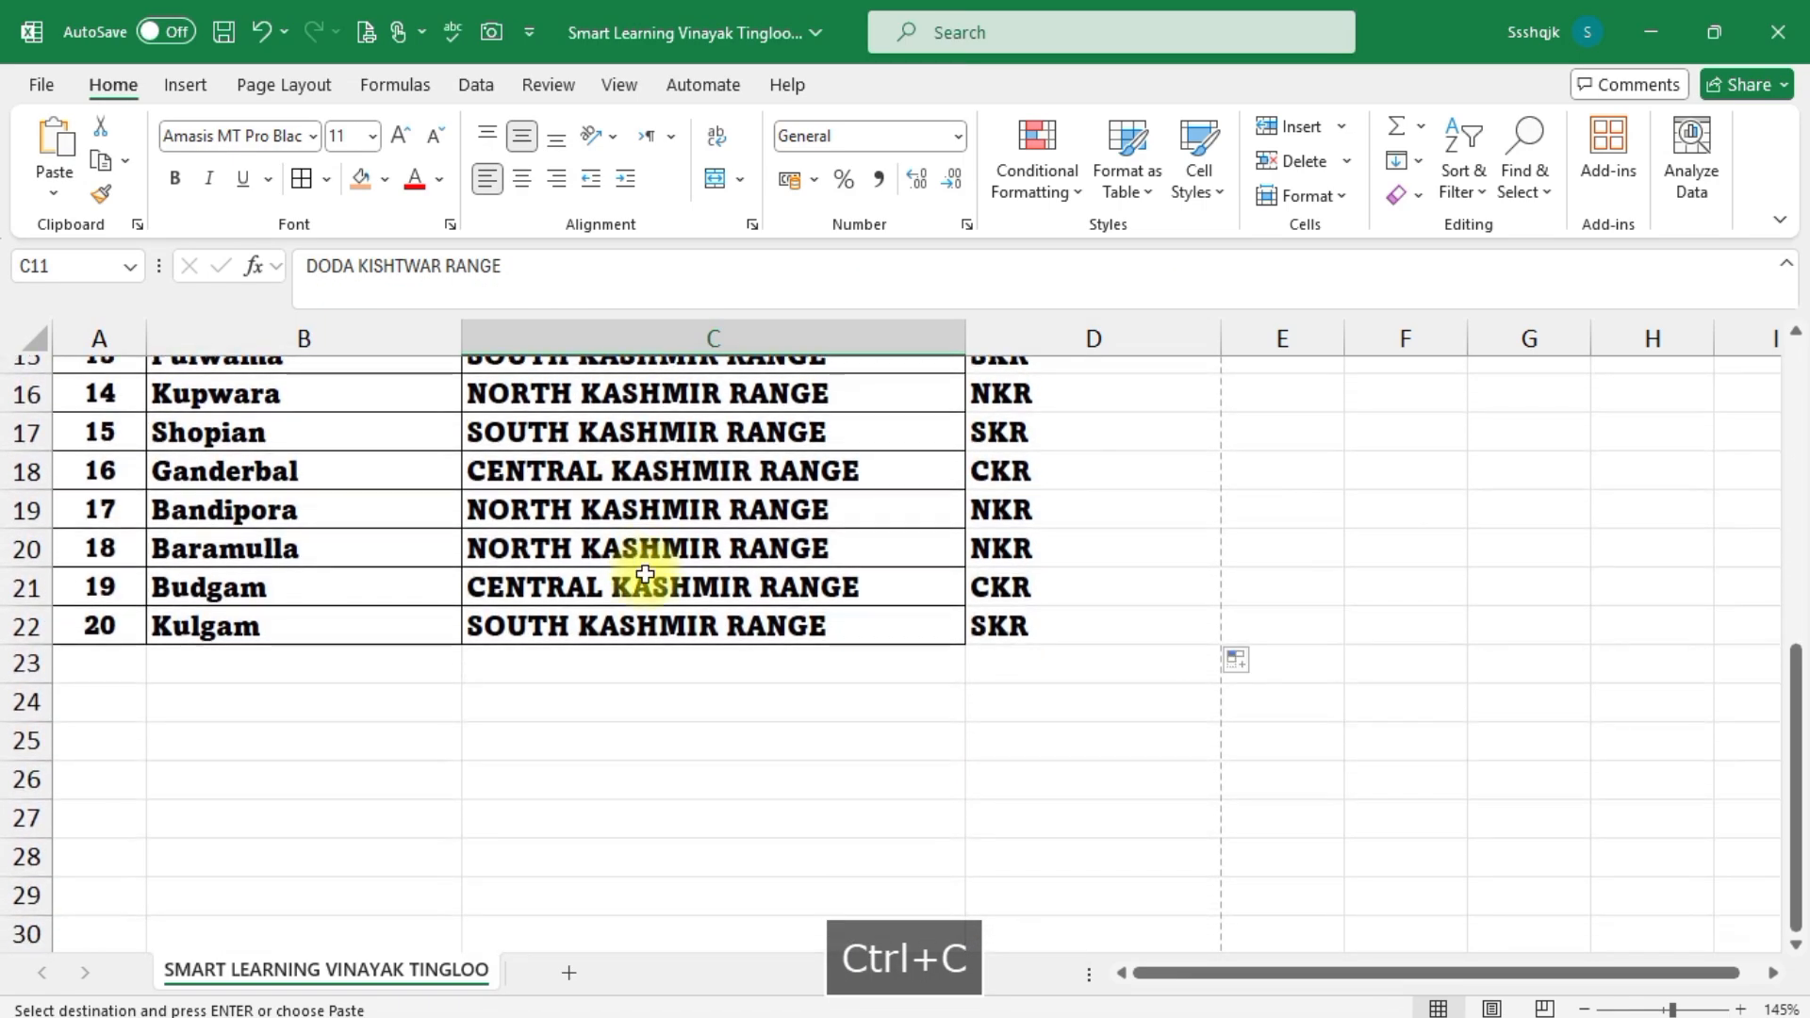
click(639, 664)
key(ctrl+v)
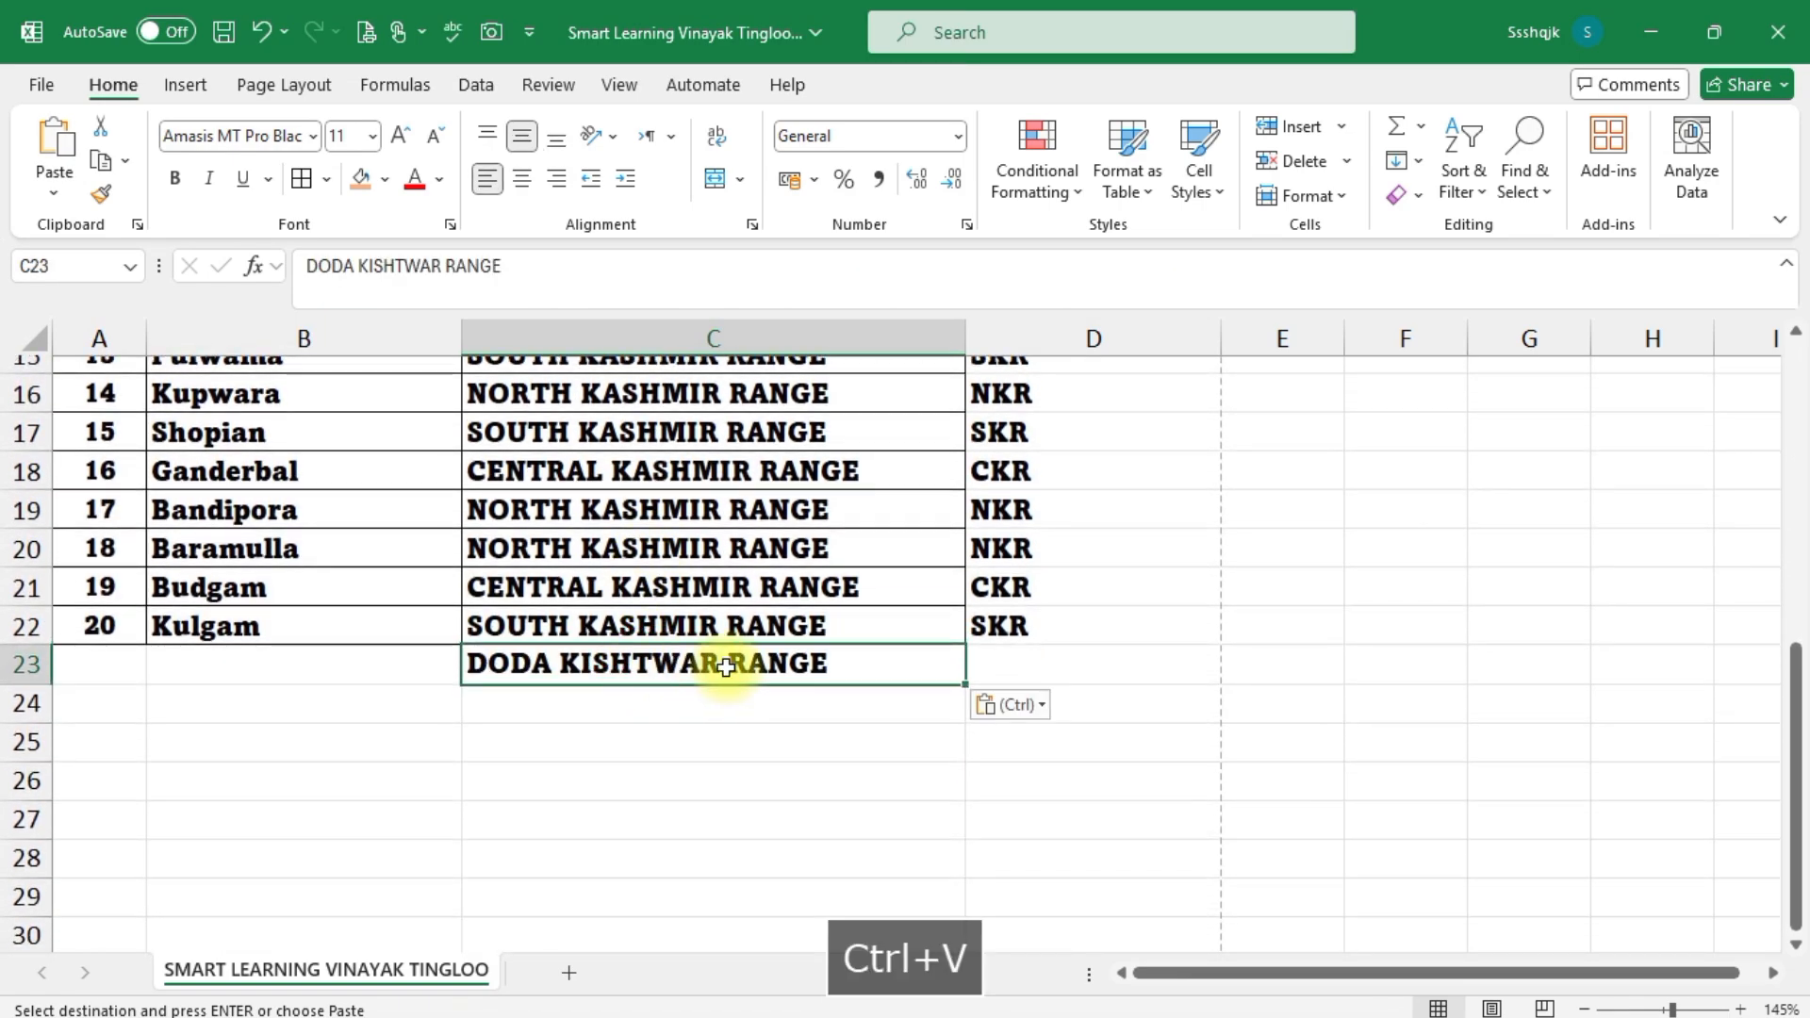
Extend the SWITCH formula from D22 down to D23
click(1084, 620)
drag(1220, 642, 1231, 677)
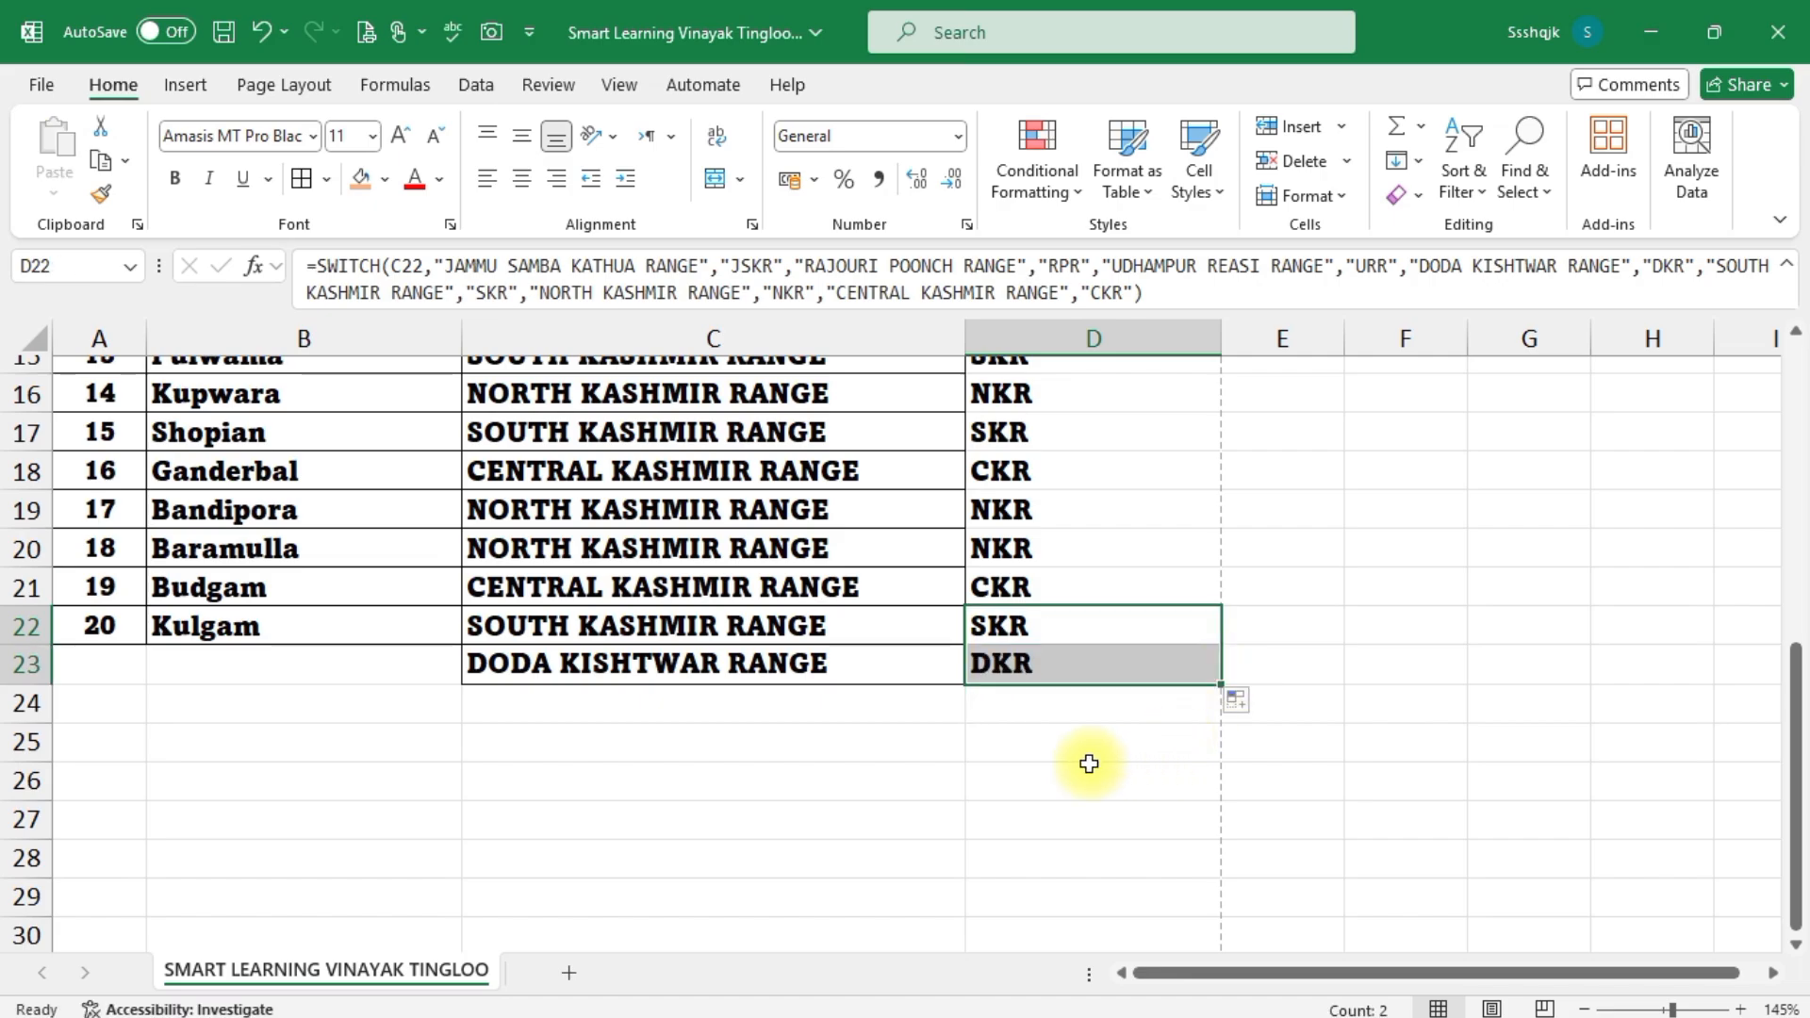
click(771, 760)
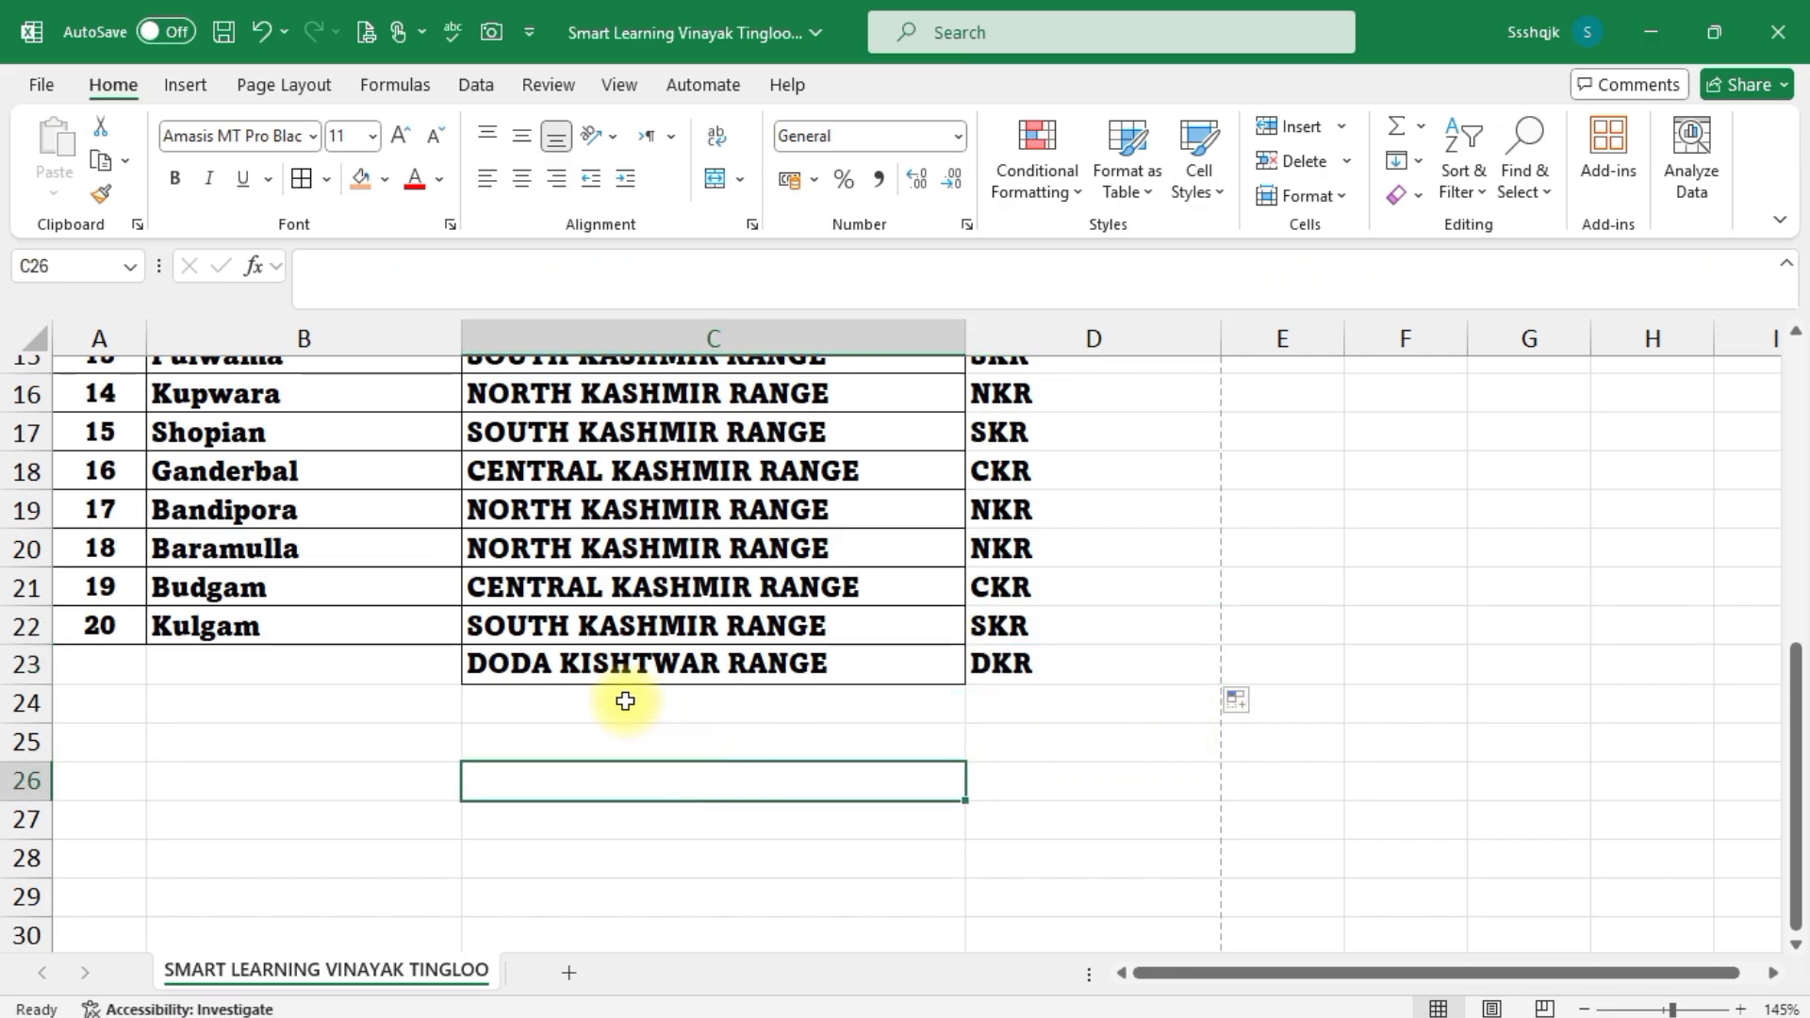
Test the D23 formula with the misspelled name "DODA KSHTWAR RANGE" in C23, and undo the edit
double_click(598, 666)
key(BackSpace)
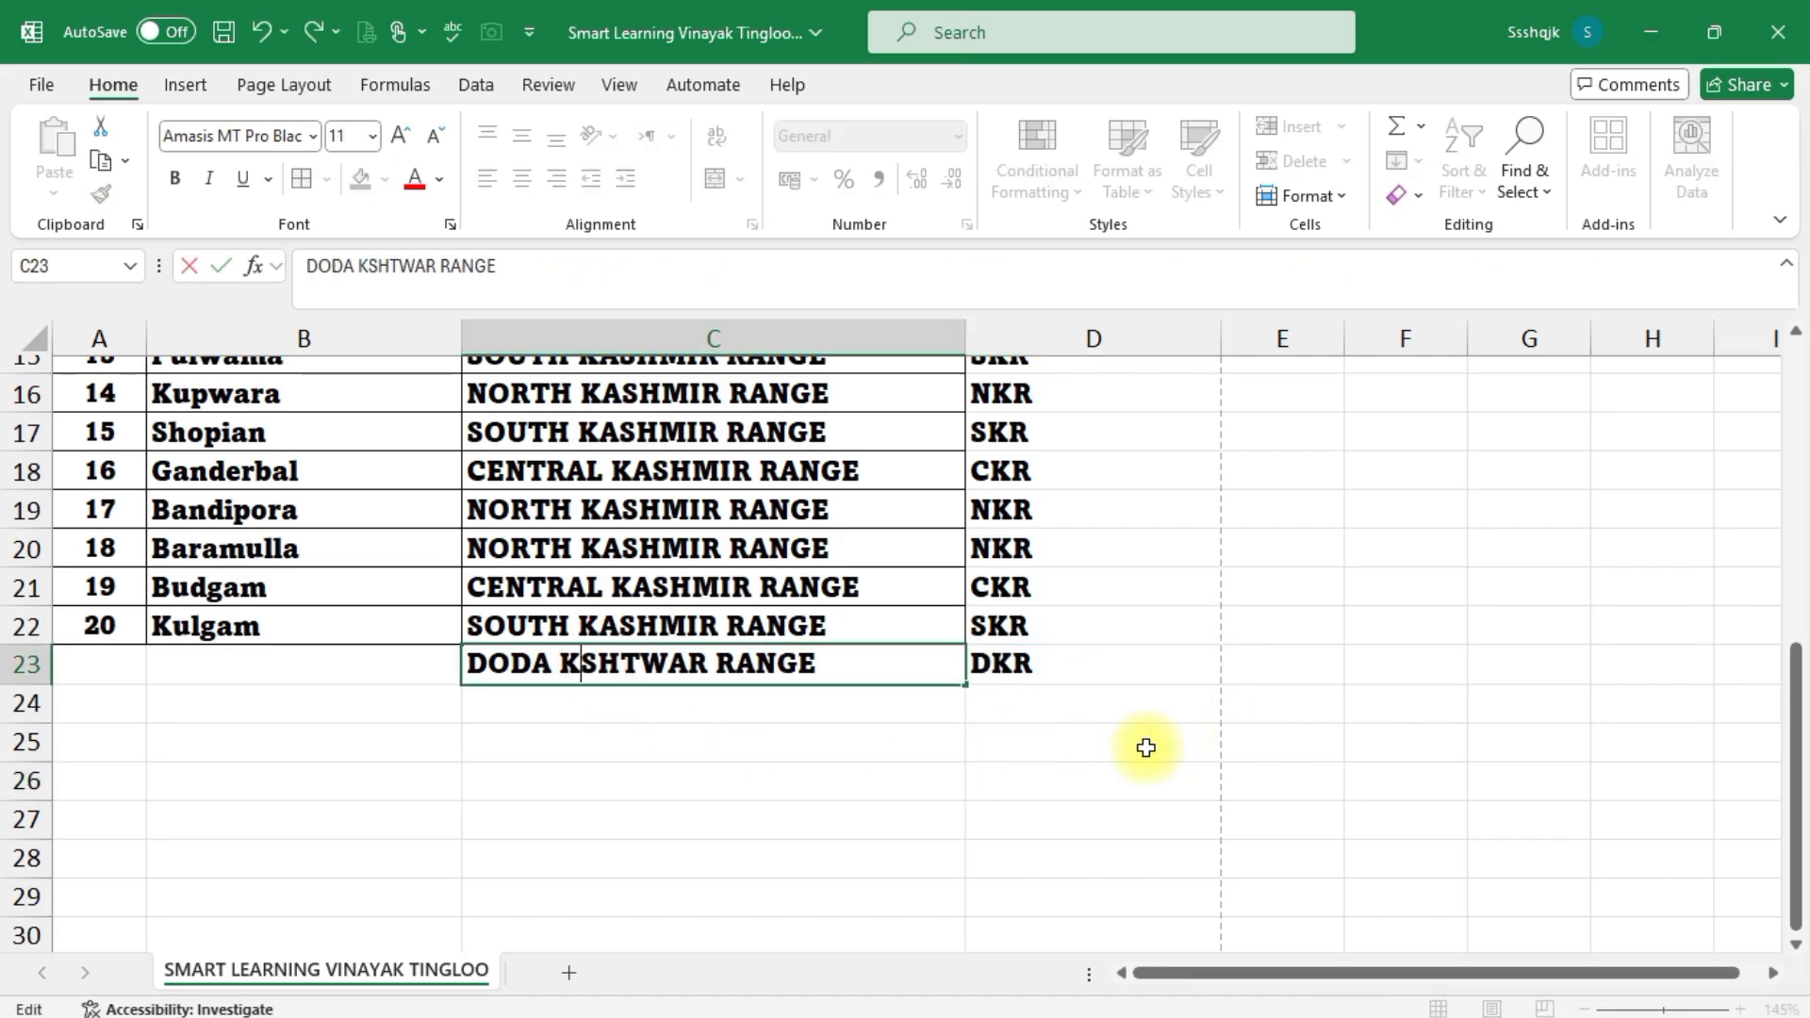
click(724, 812)
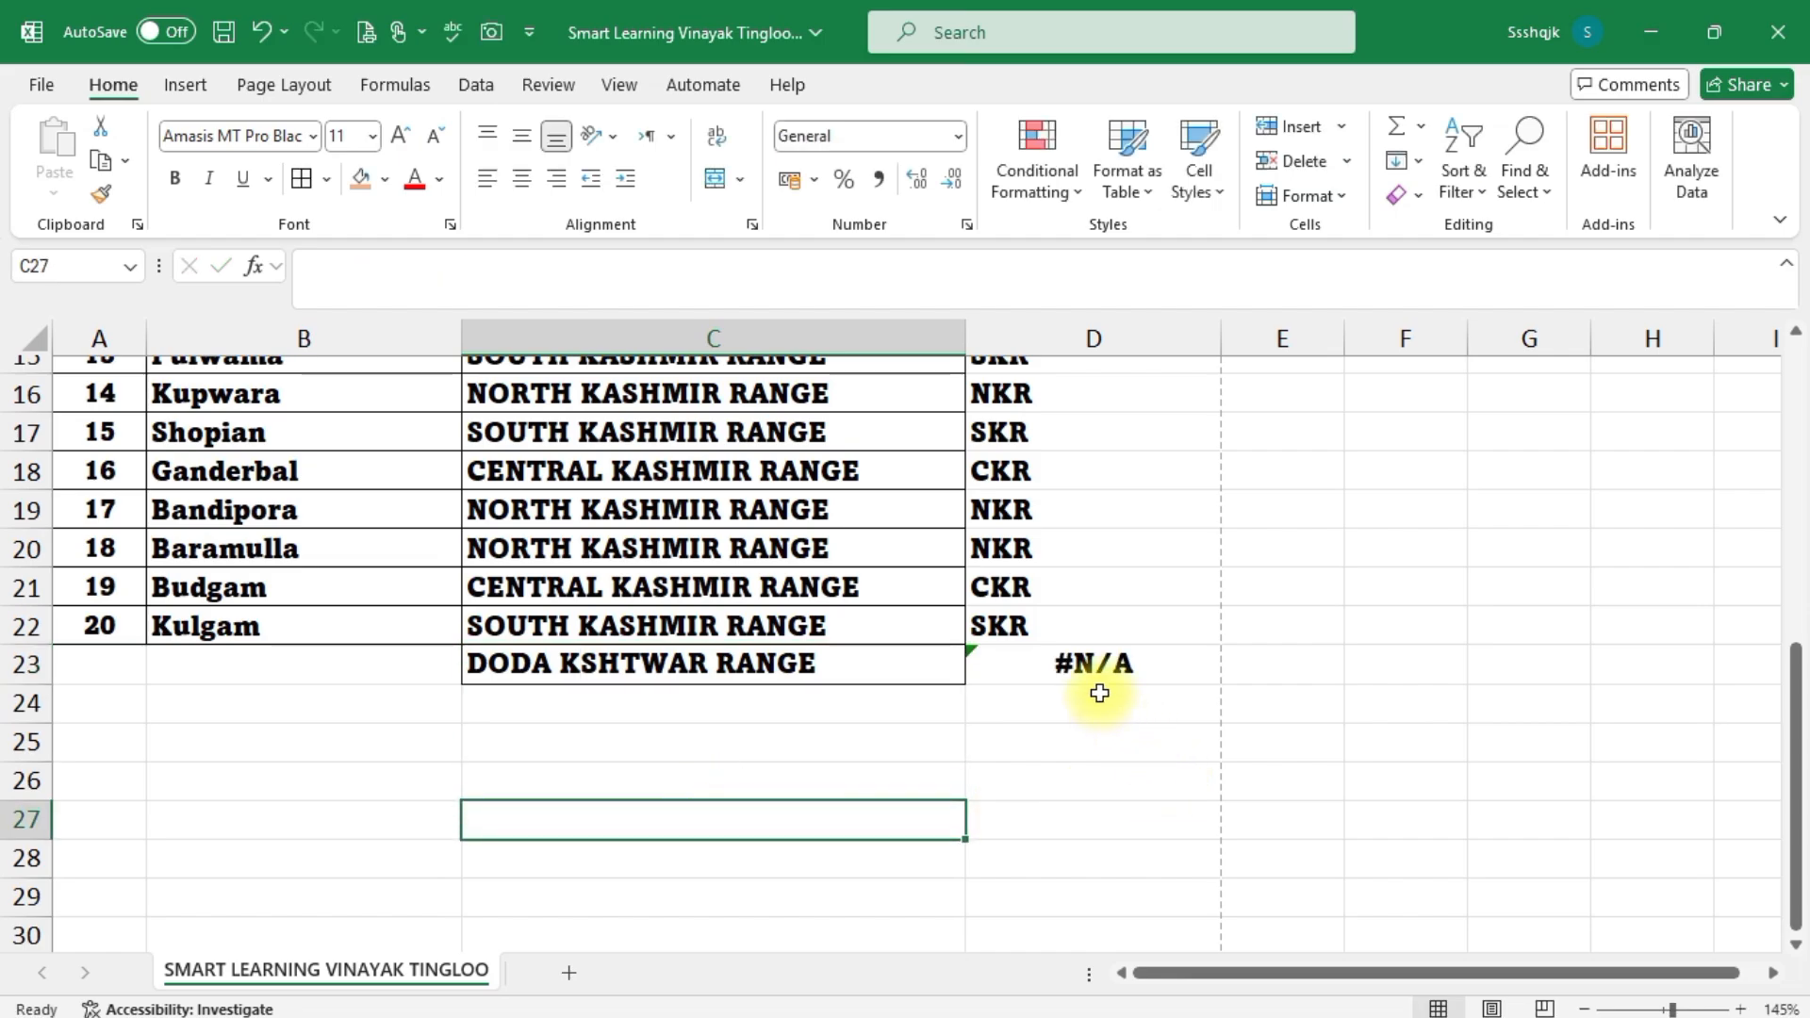
key(ctrl+z)
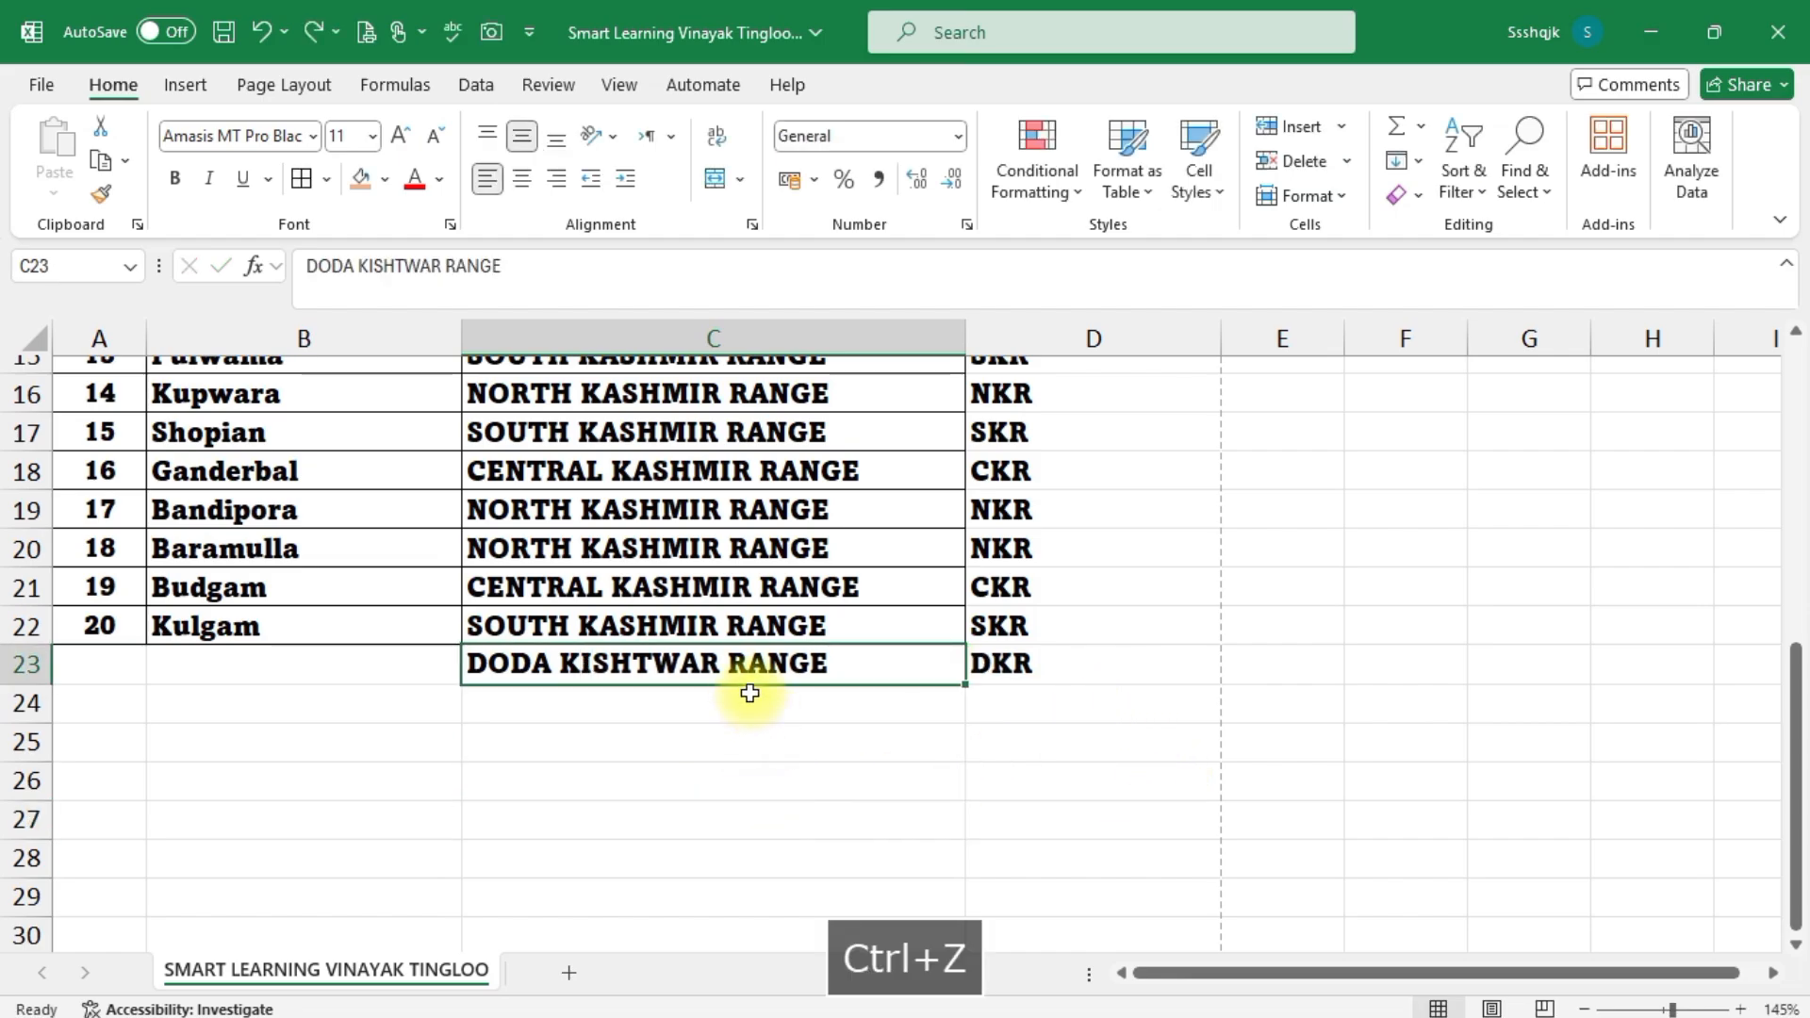
Test the D23 formula with an extra space before "RANGE" in C23
double_click(728, 662)
click(859, 774)
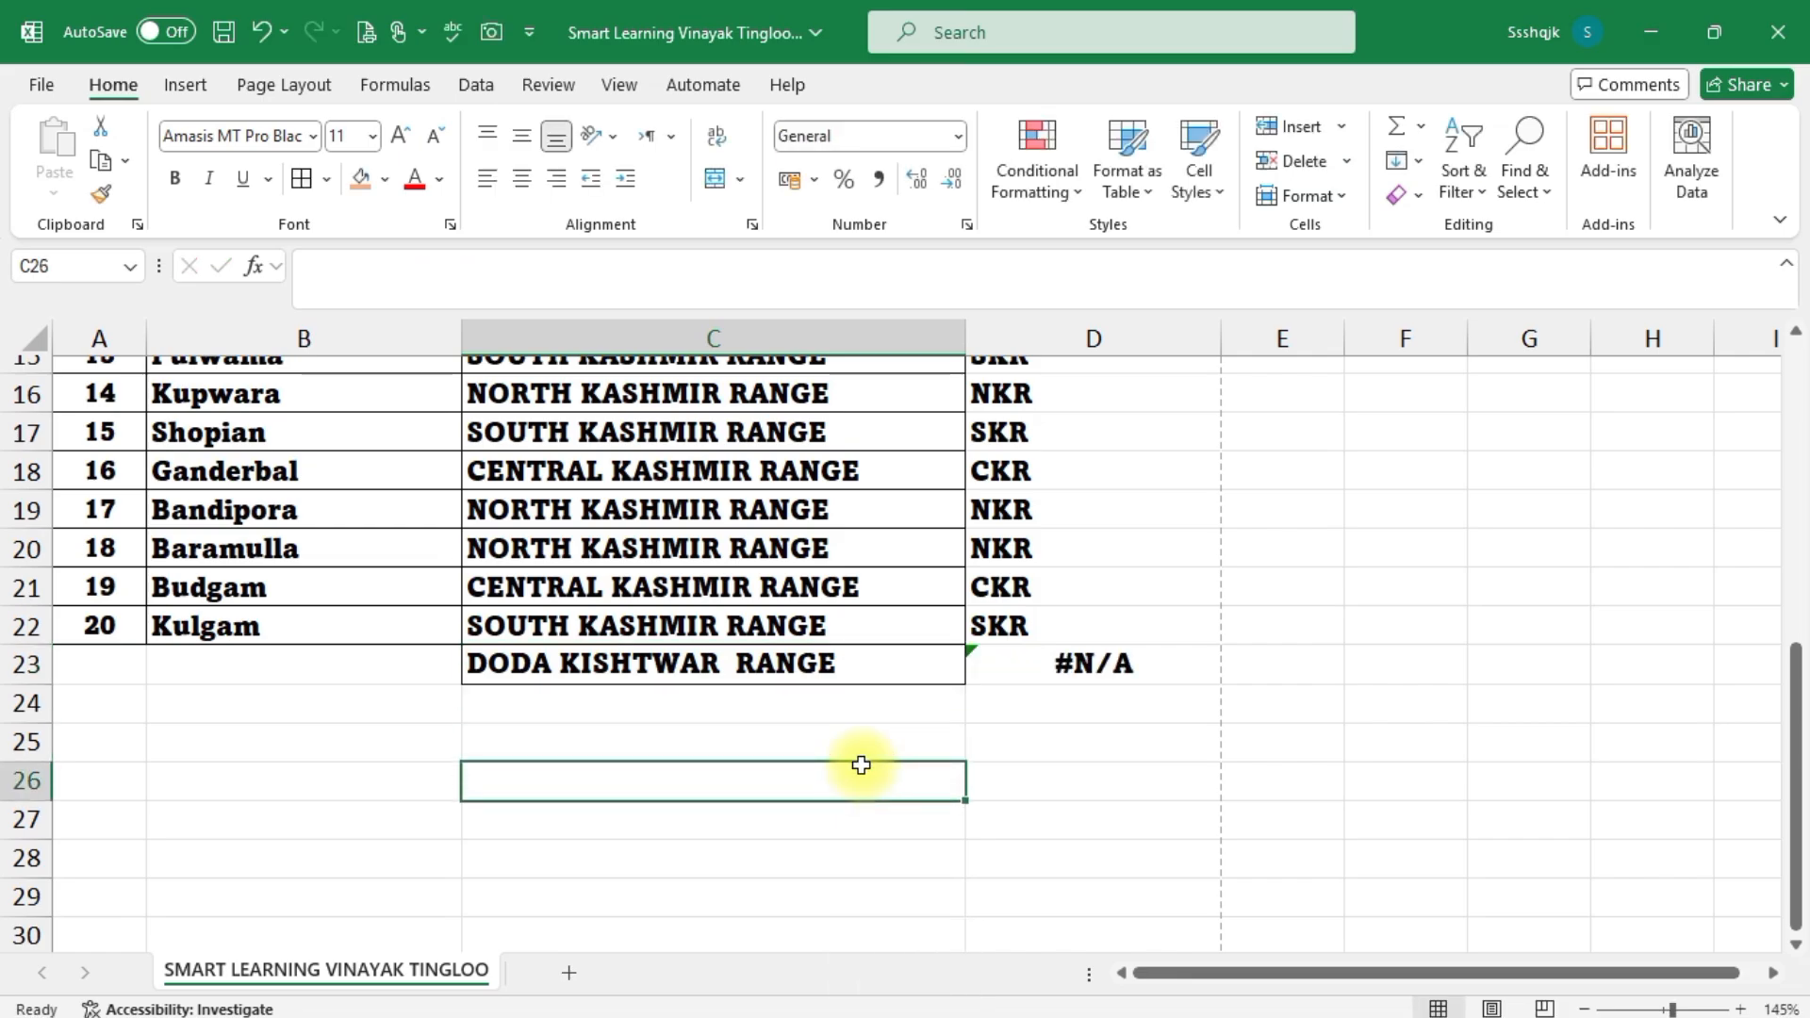
Test the D23 formula with the word "RANGE" removed from C23, and undo the test edits in that cell
click(740, 660)
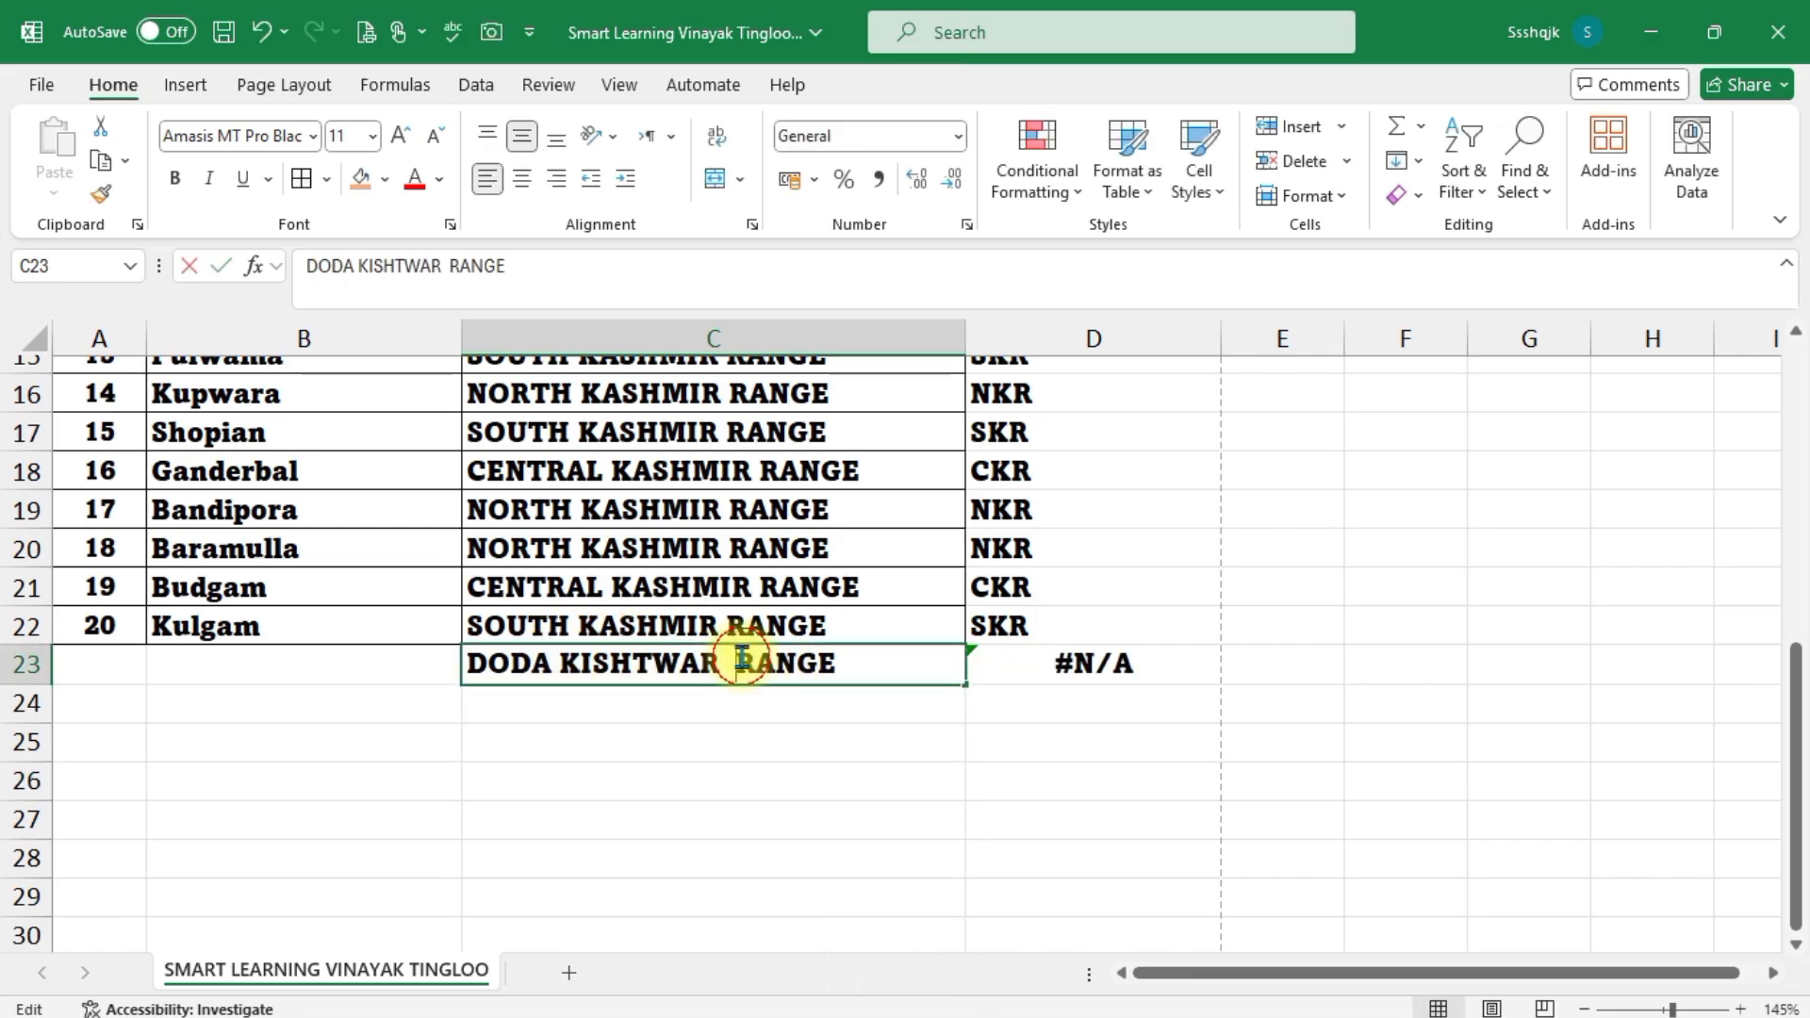
double_click(797, 665)
double_click(797, 665)
key(Delete)
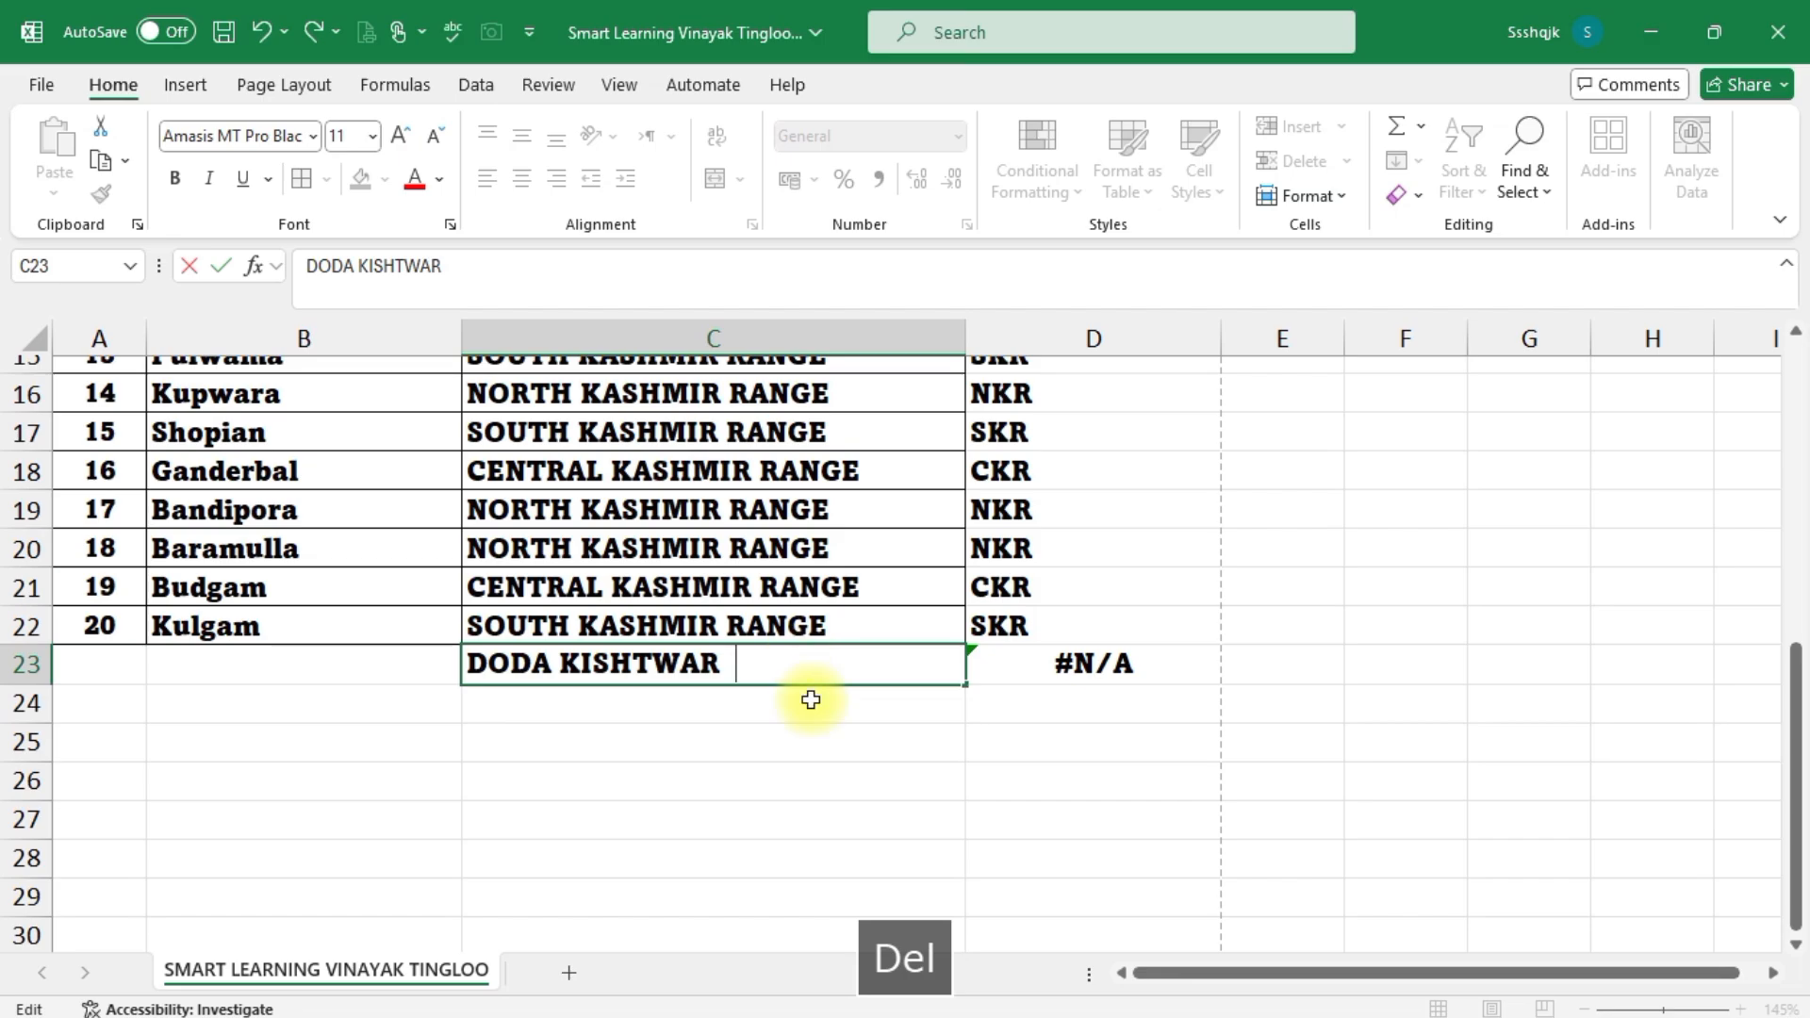
click(803, 779)
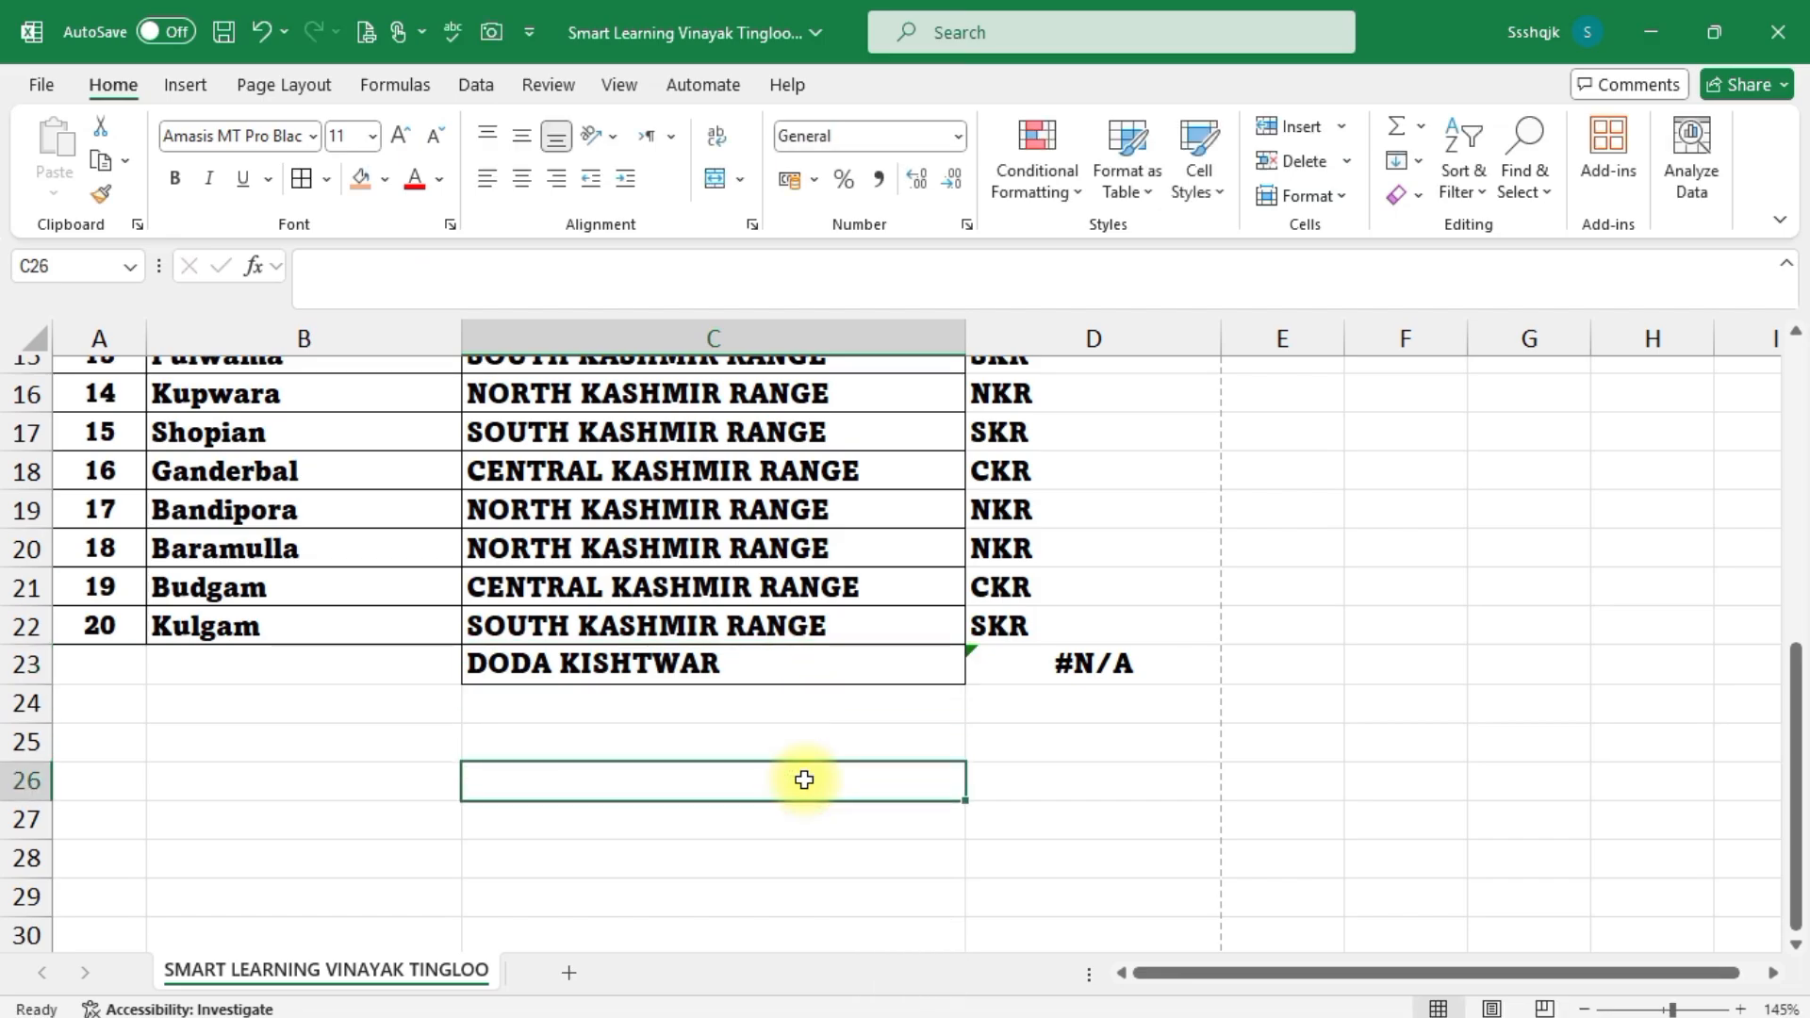
key(ctrl+z)
scroll(811, 779, up, 5)
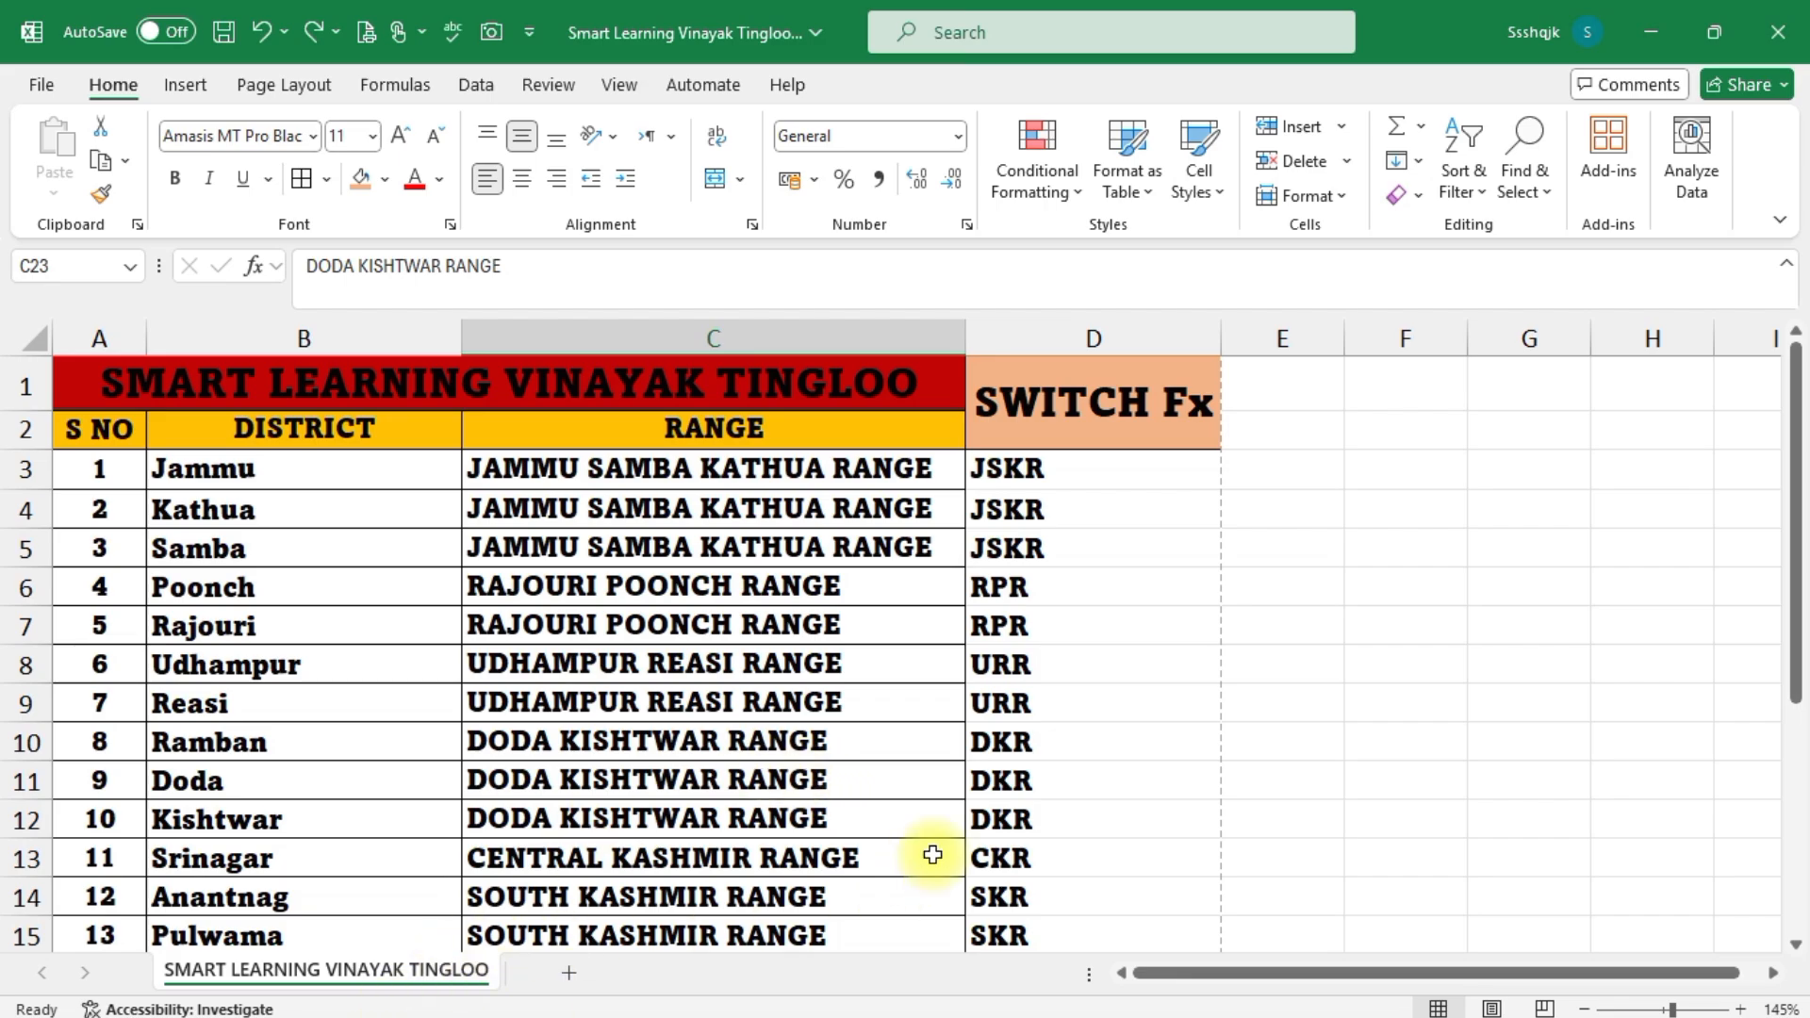
scroll(1010, 631, down, 4)
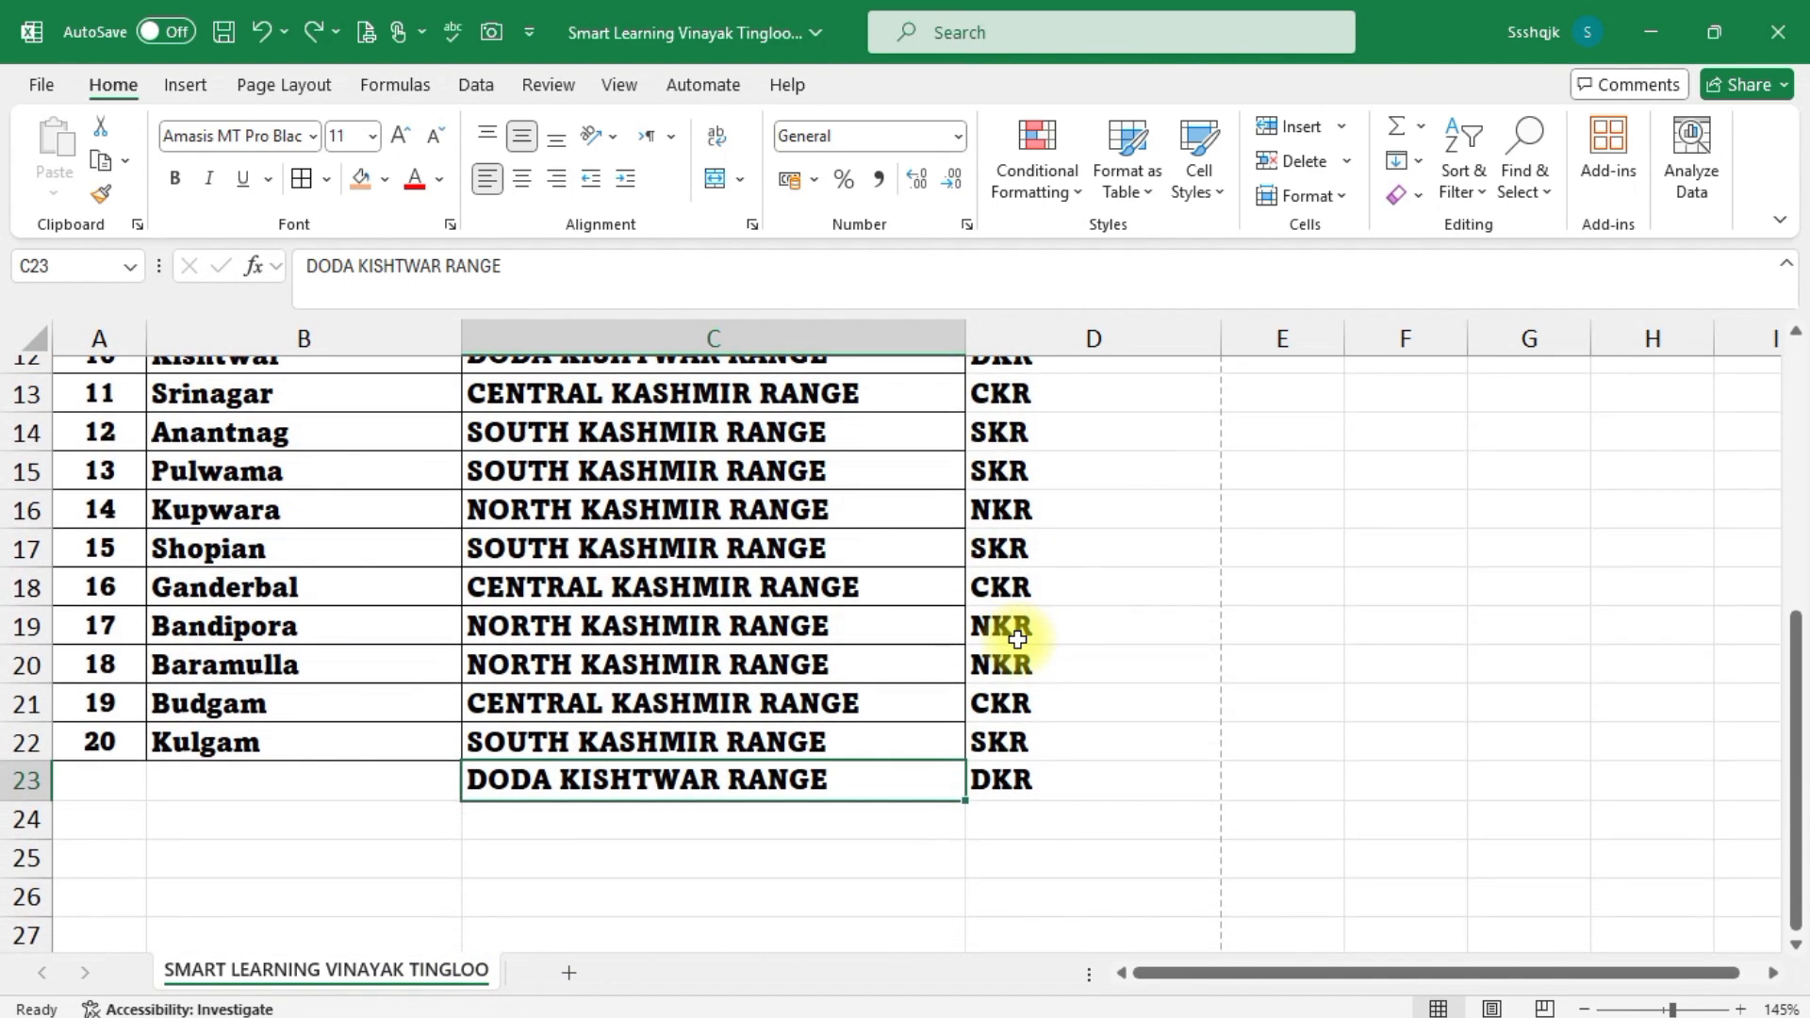
scroll(1158, 658, up, 4)
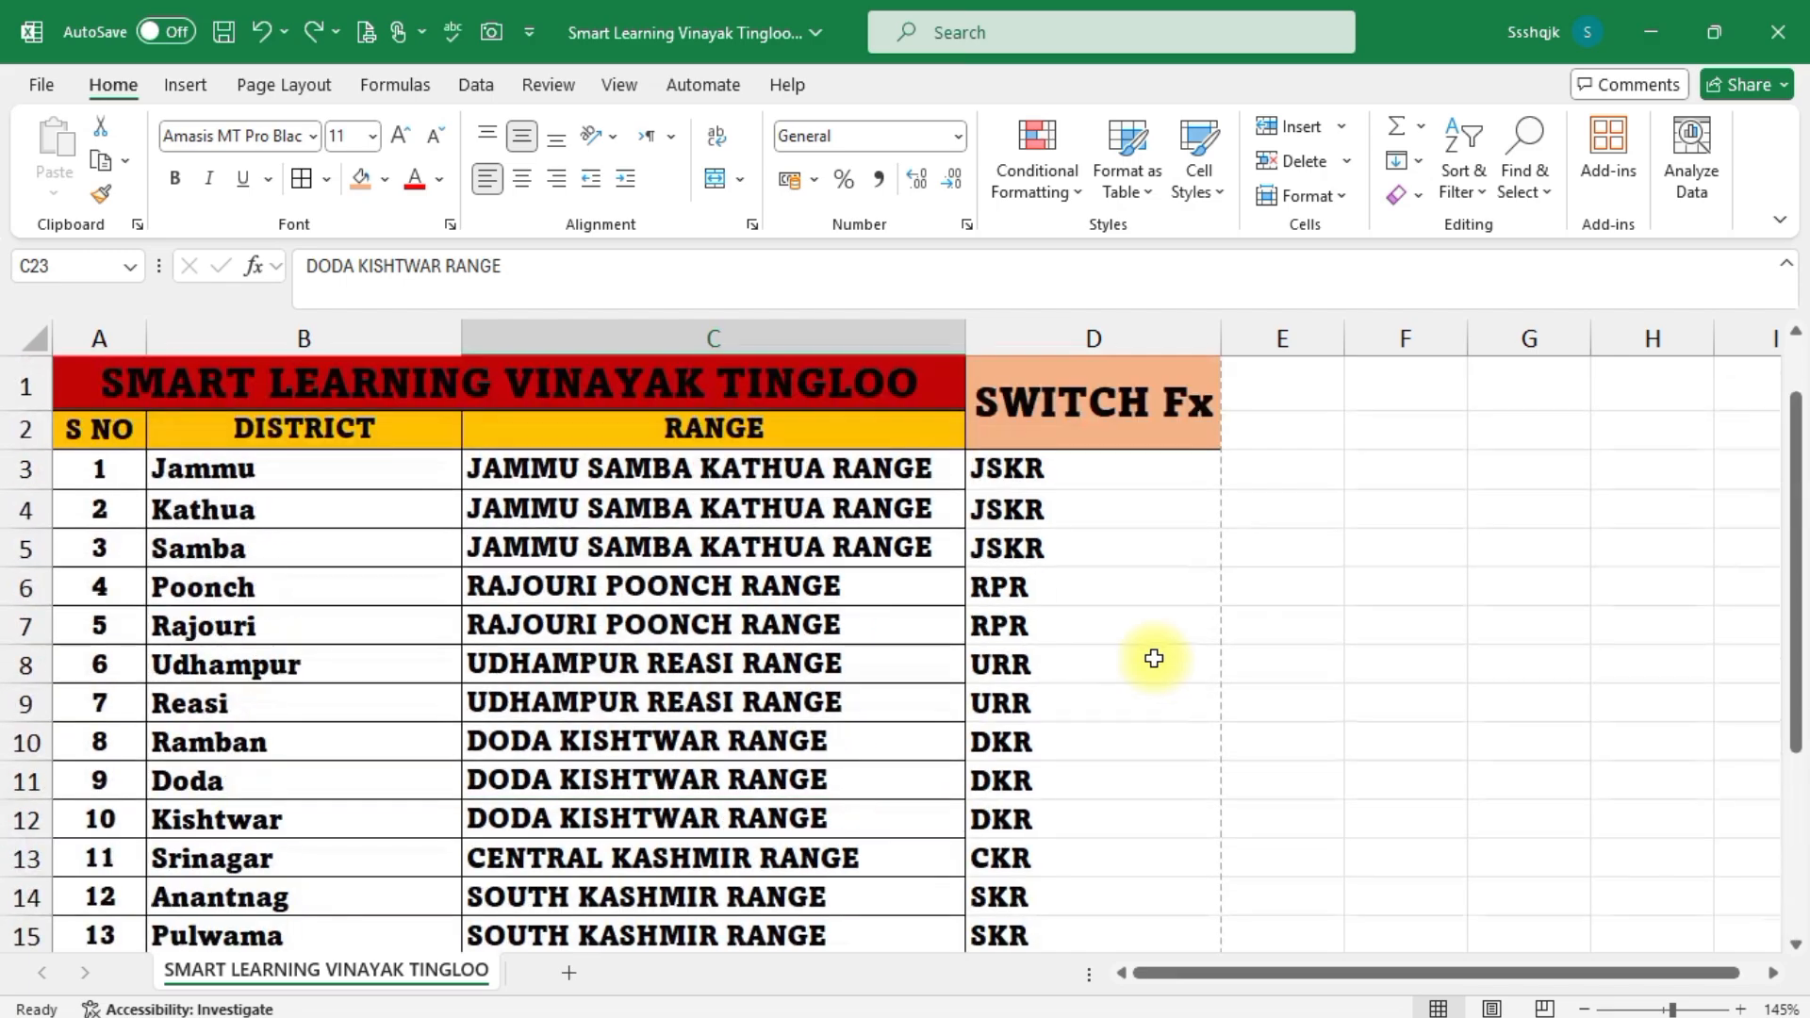